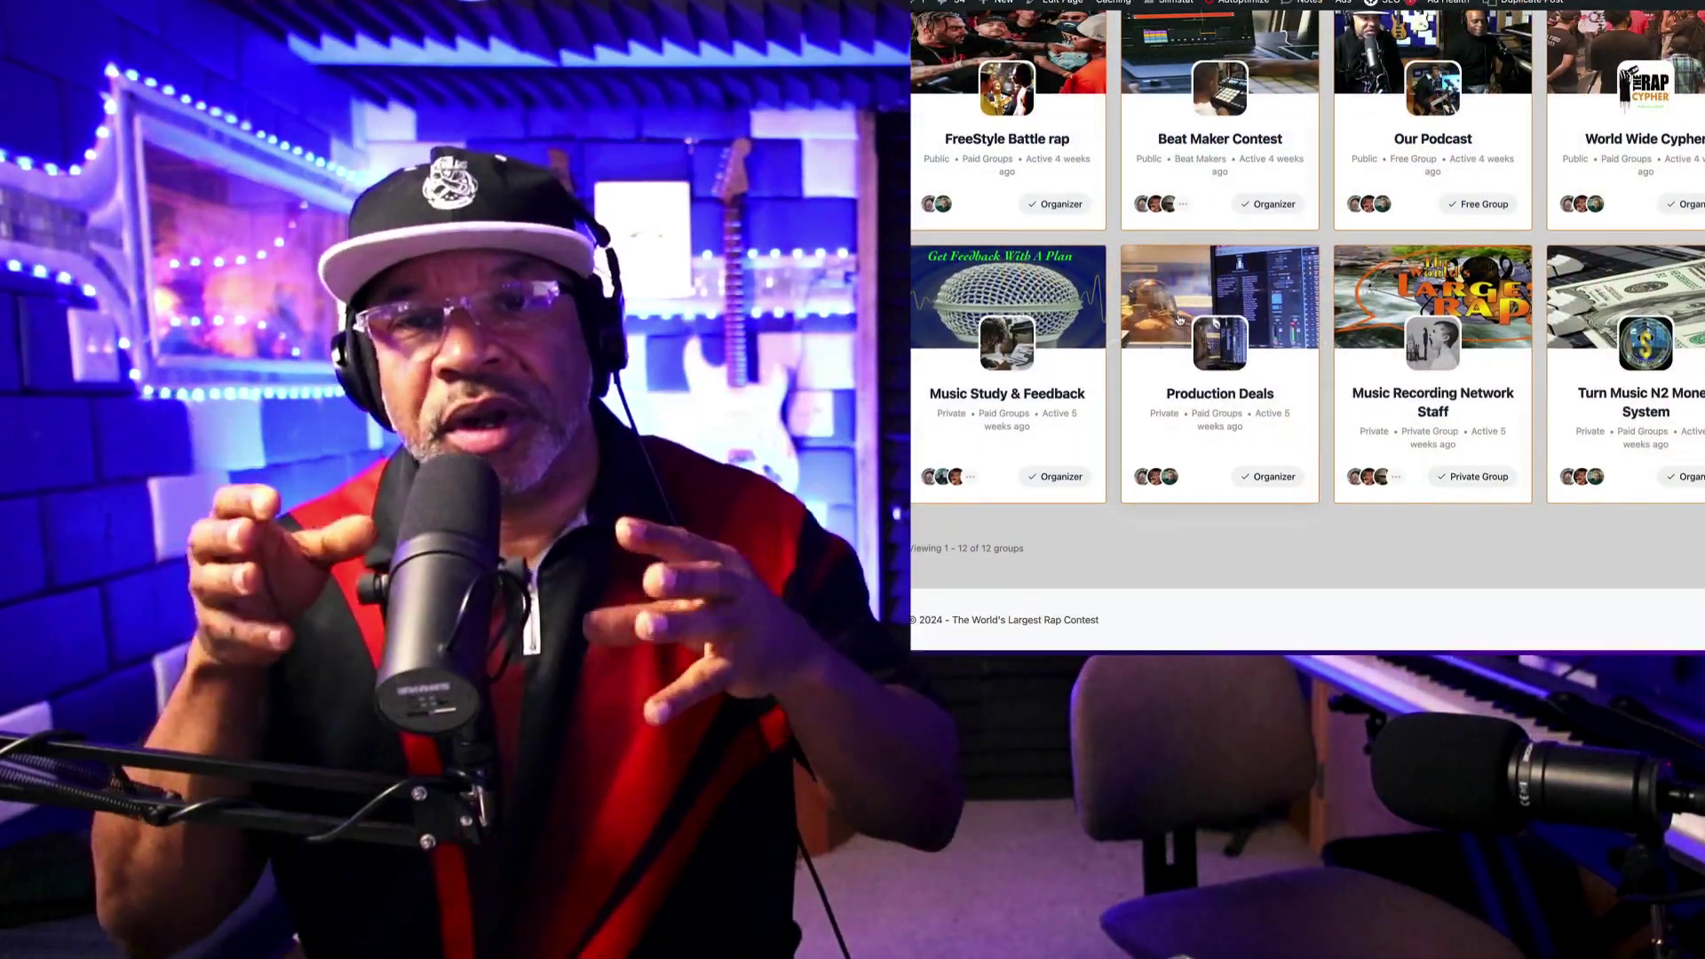
# - Open the Turn Music N2 Money System group and expand its full description
pyautogui.click(1626, 397)
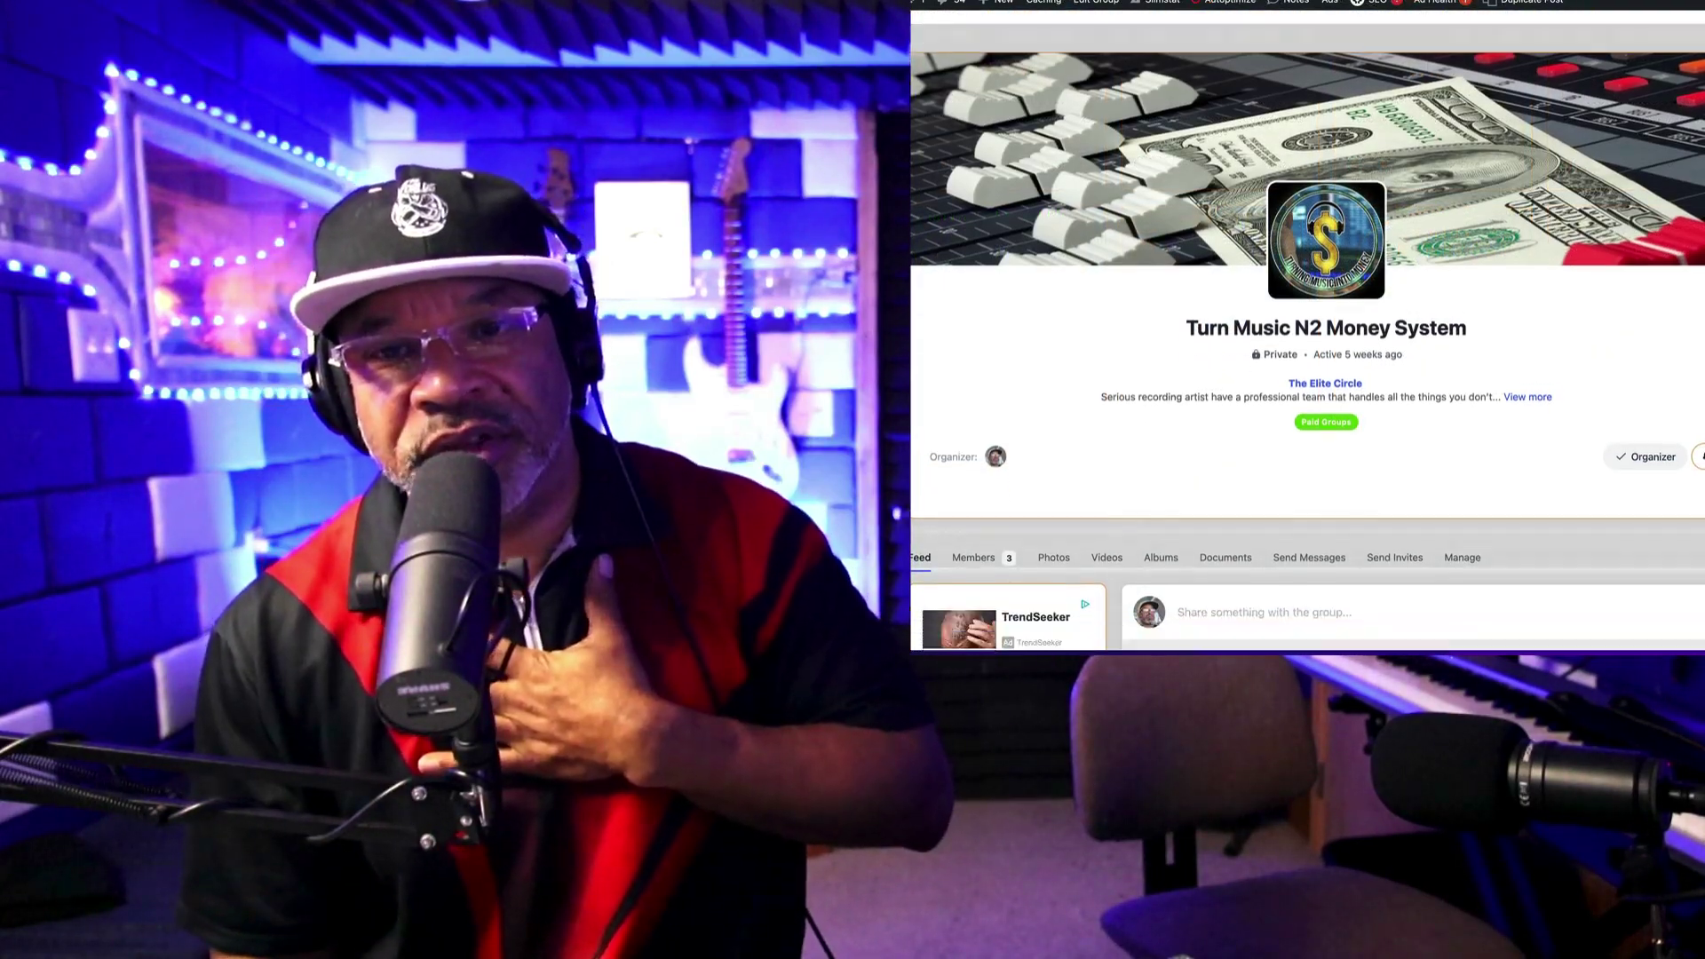
pyautogui.scroll(-4, 1305, 399)
pyautogui.scroll(-3, 1305, 399)
pyautogui.scroll(-4, 1306, 399)
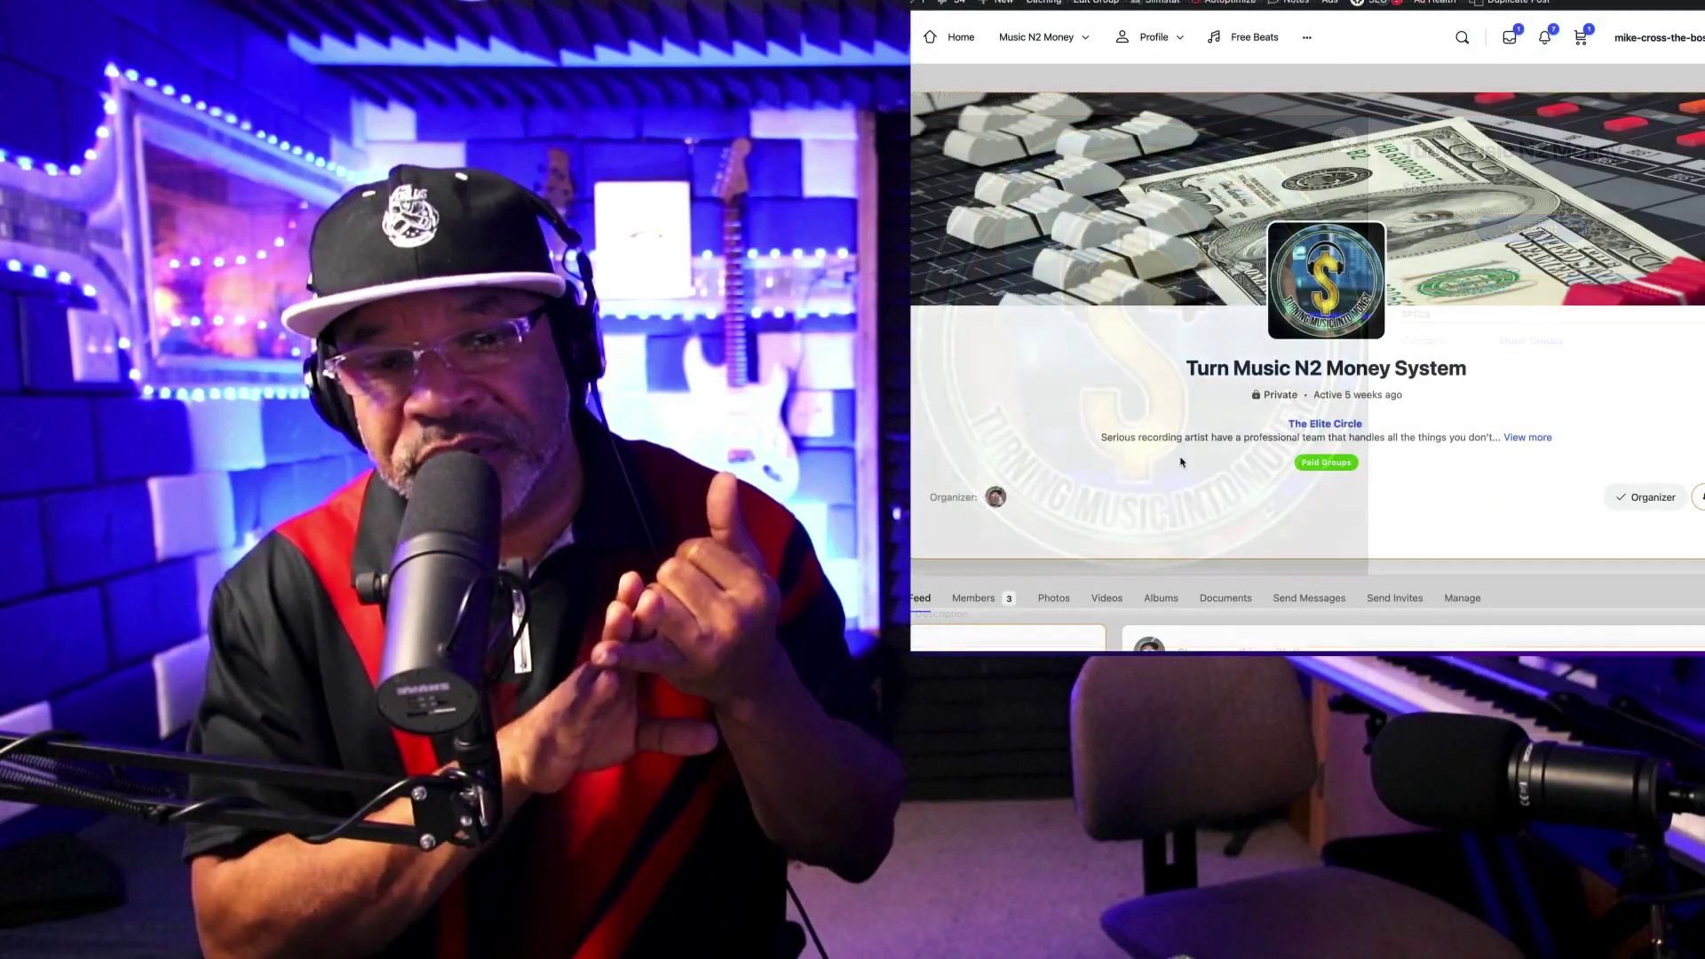
pyautogui.click(1528, 438)
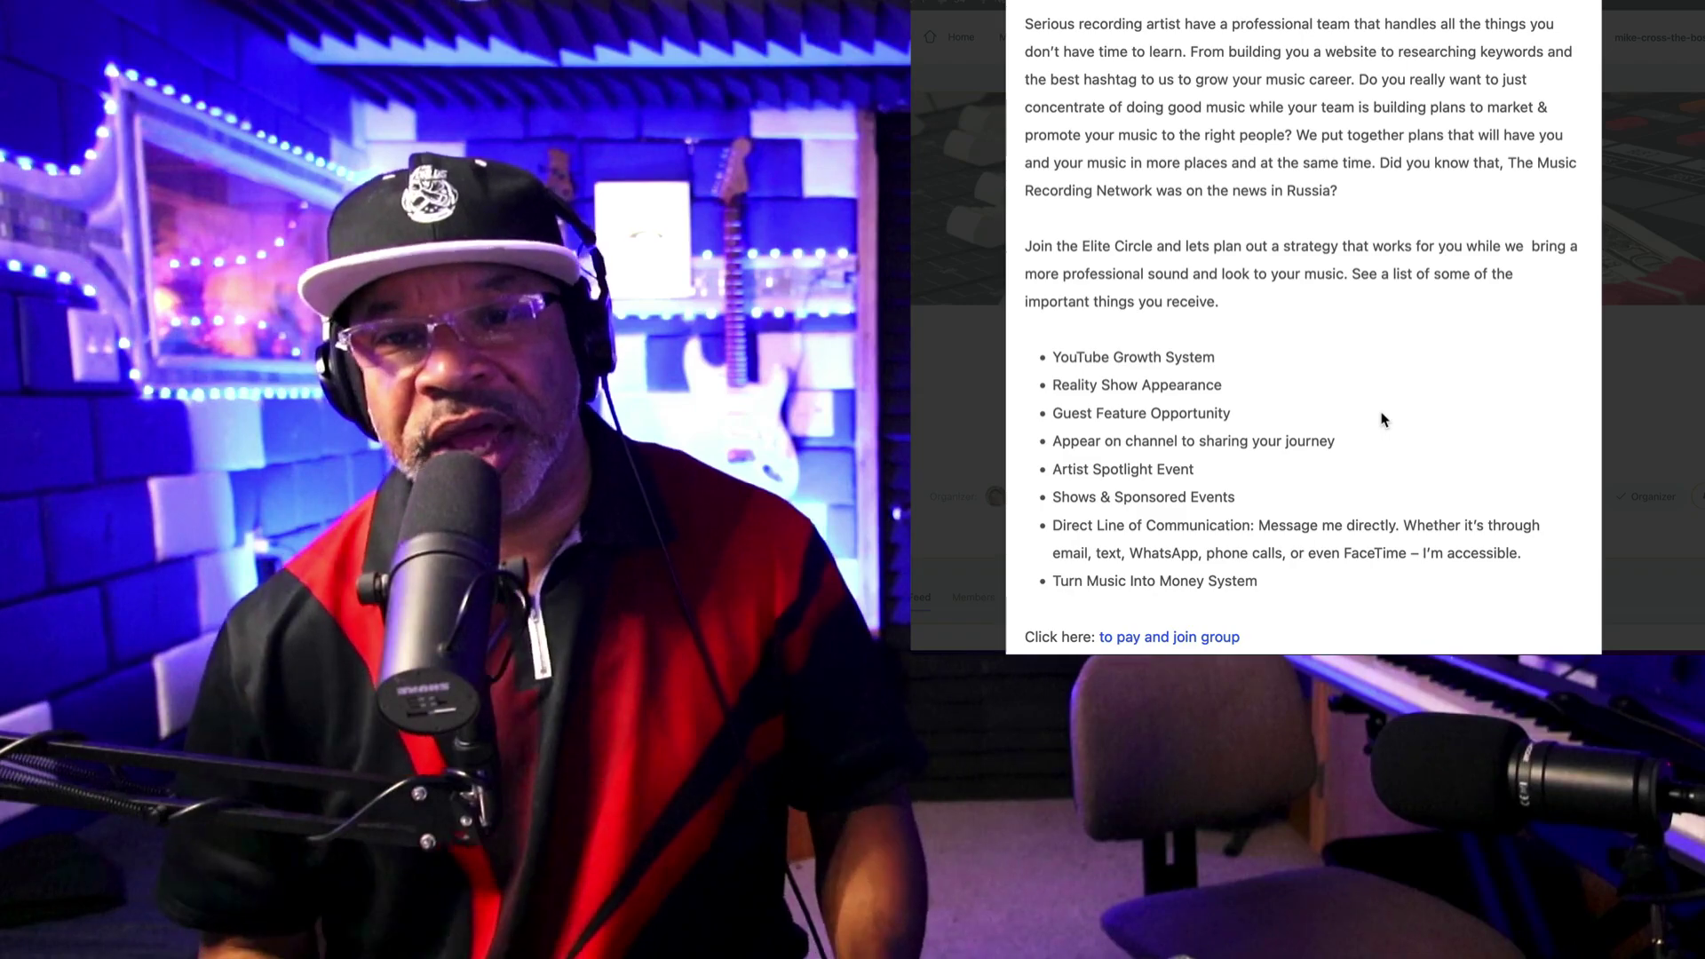
pyautogui.scroll(-2, 1372, 433)
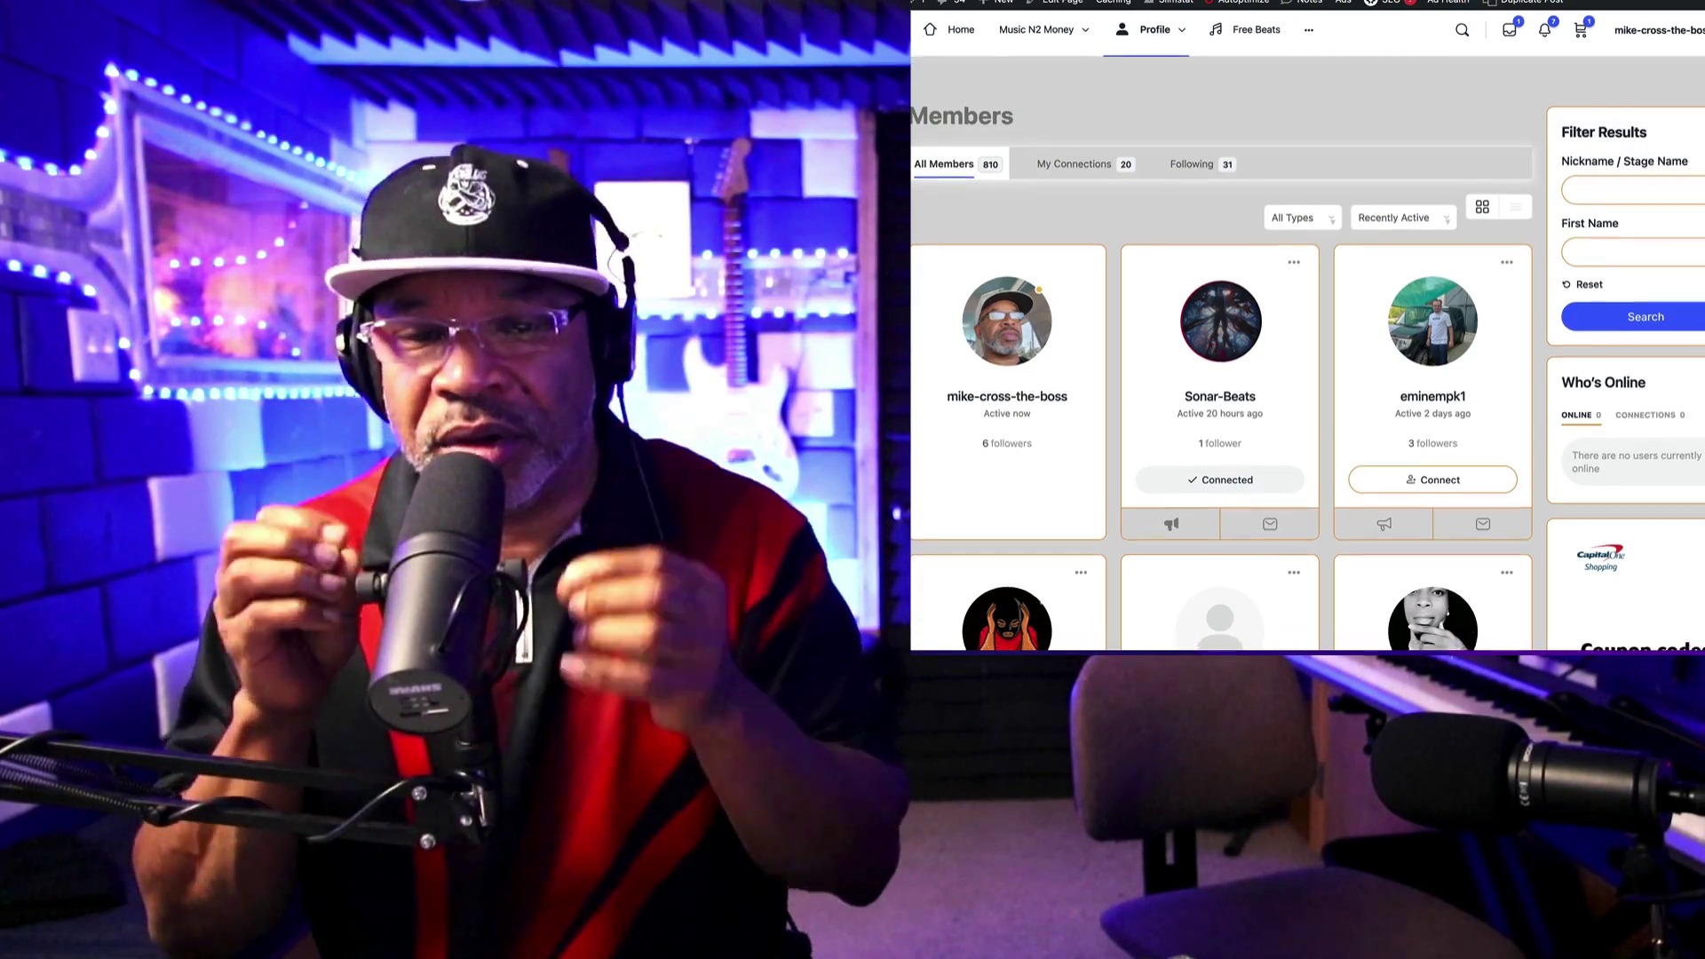
pyautogui.scroll(-3, 1220, 399)
pyautogui.scroll(-2, 1219, 399)
pyautogui.scroll(-2, 1220, 333)
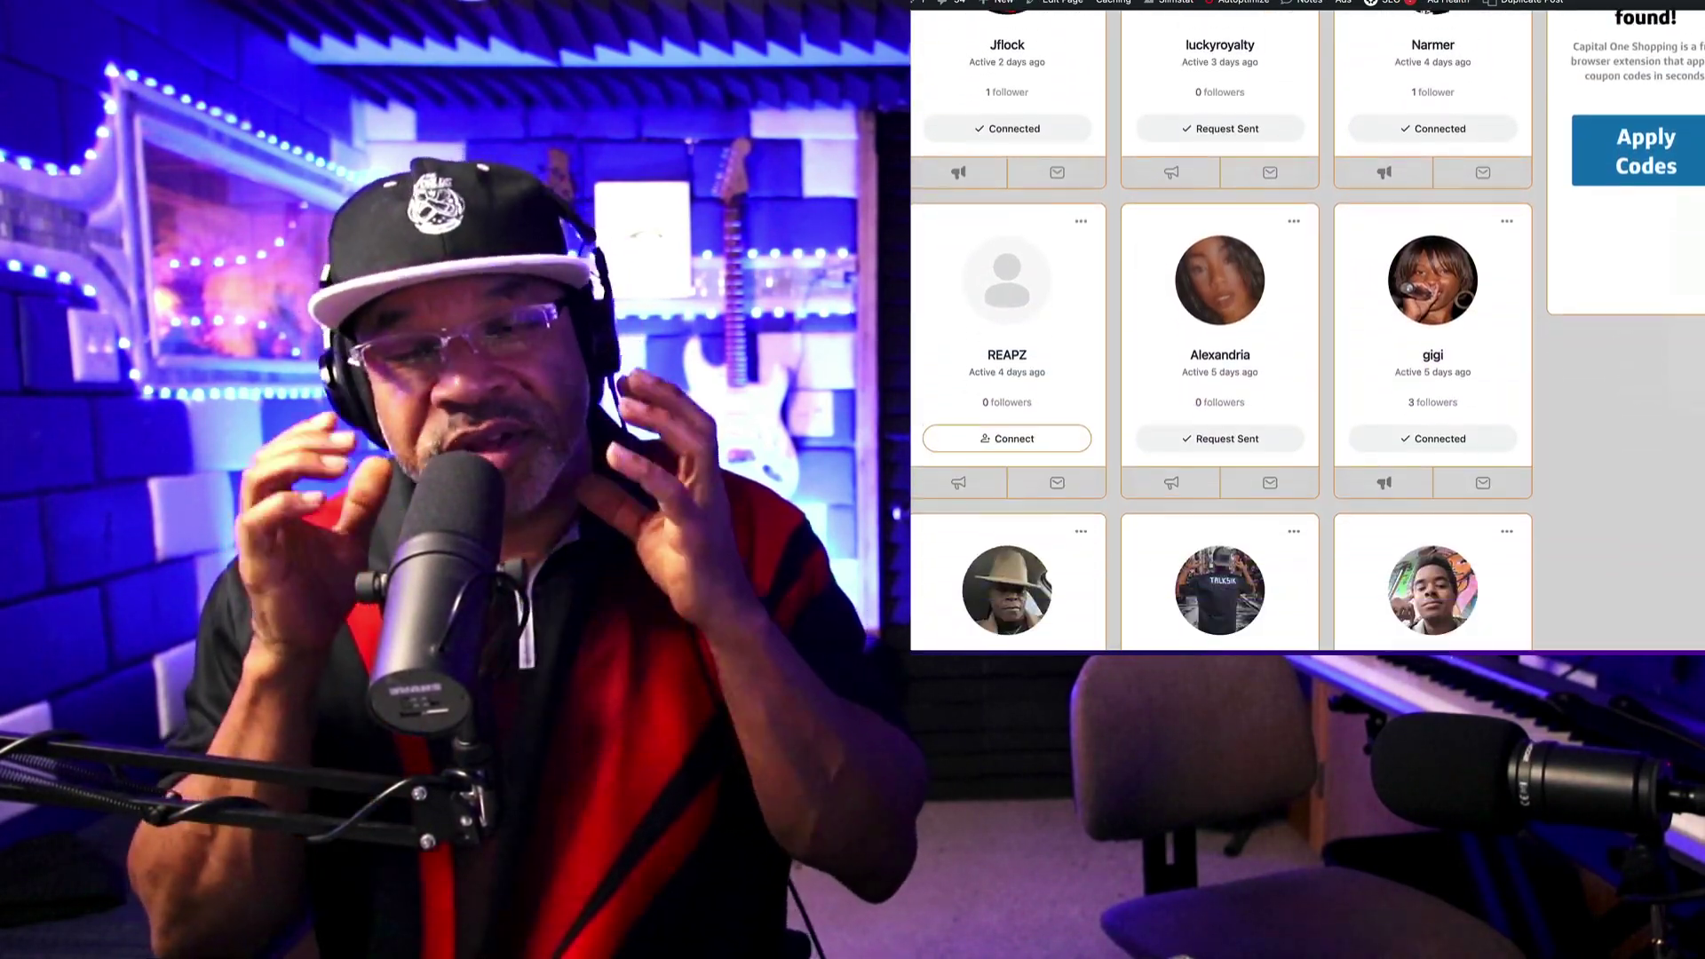
pyautogui.scroll(-2, 1221, 333)
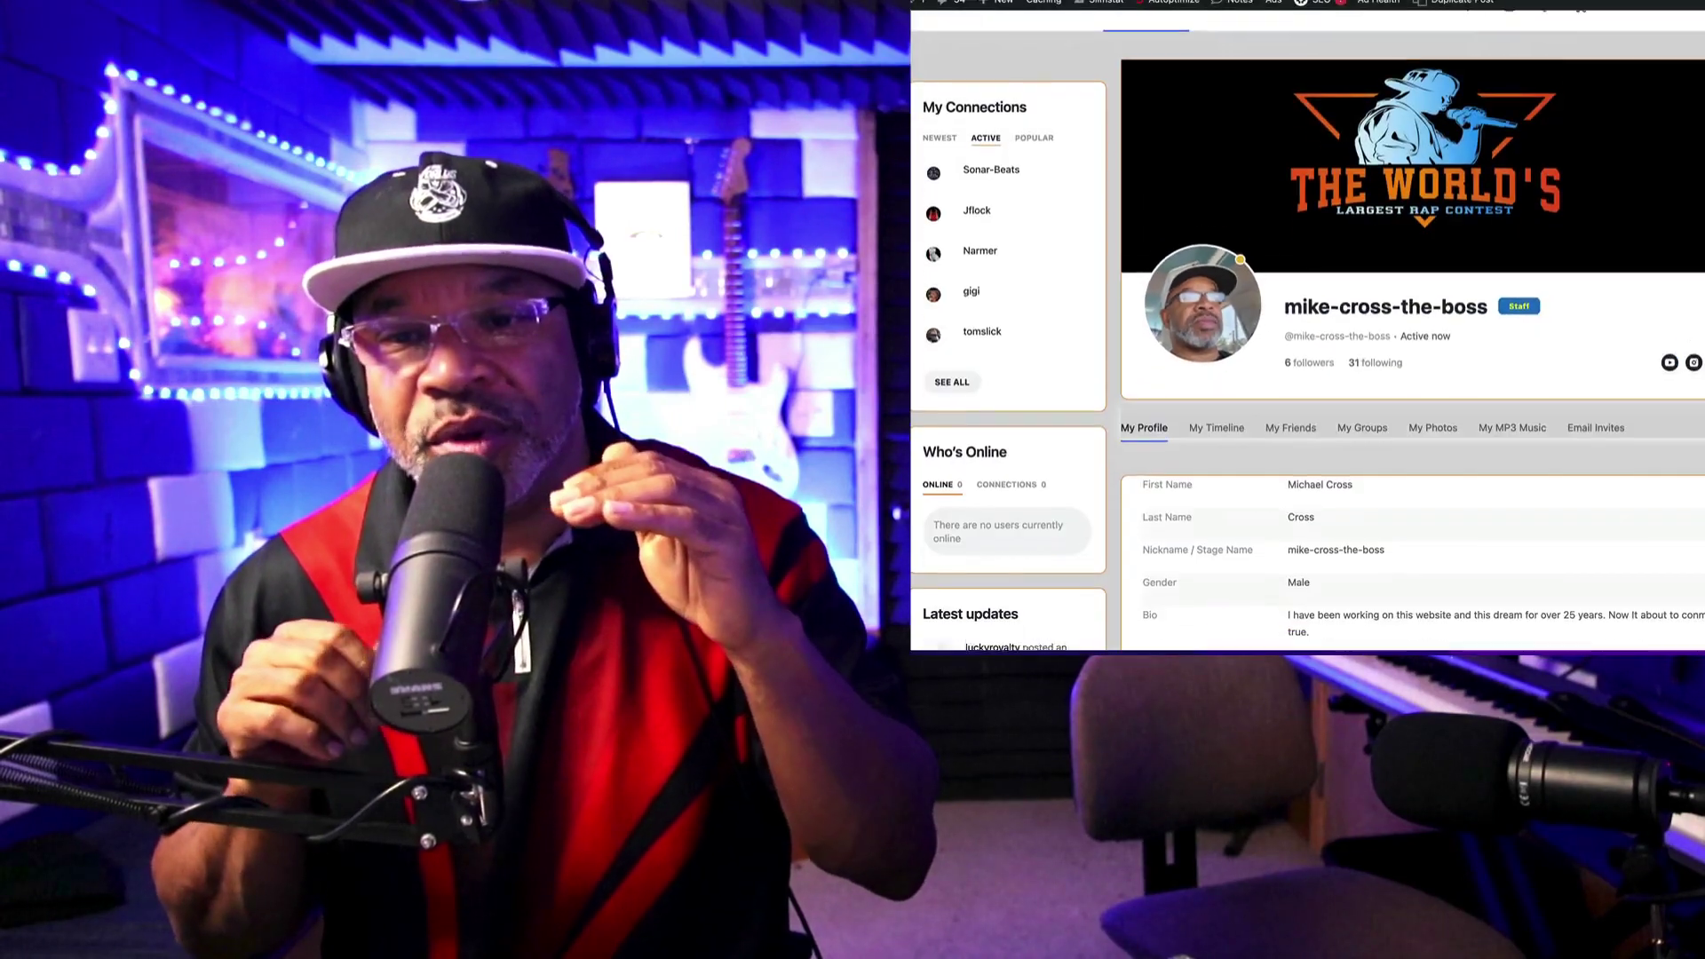
pyautogui.scroll(-3, 1305, 333)
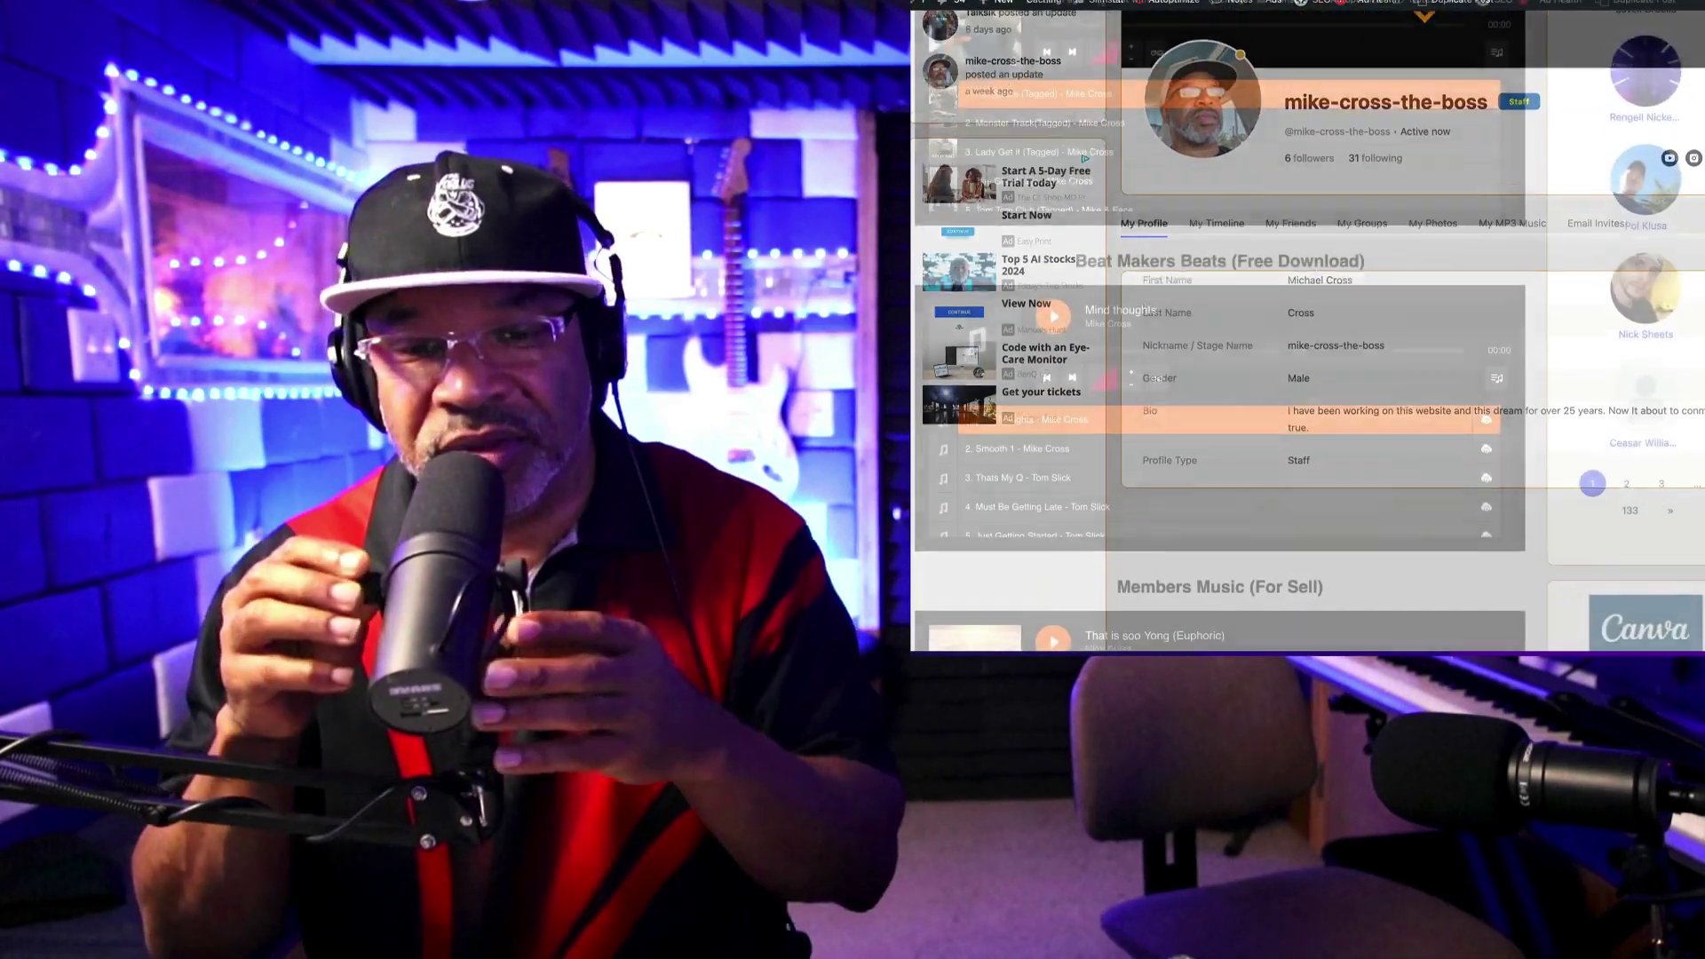
pyautogui.scroll(-1, 1219, 333)
pyautogui.scroll(-1, 1220, 333)
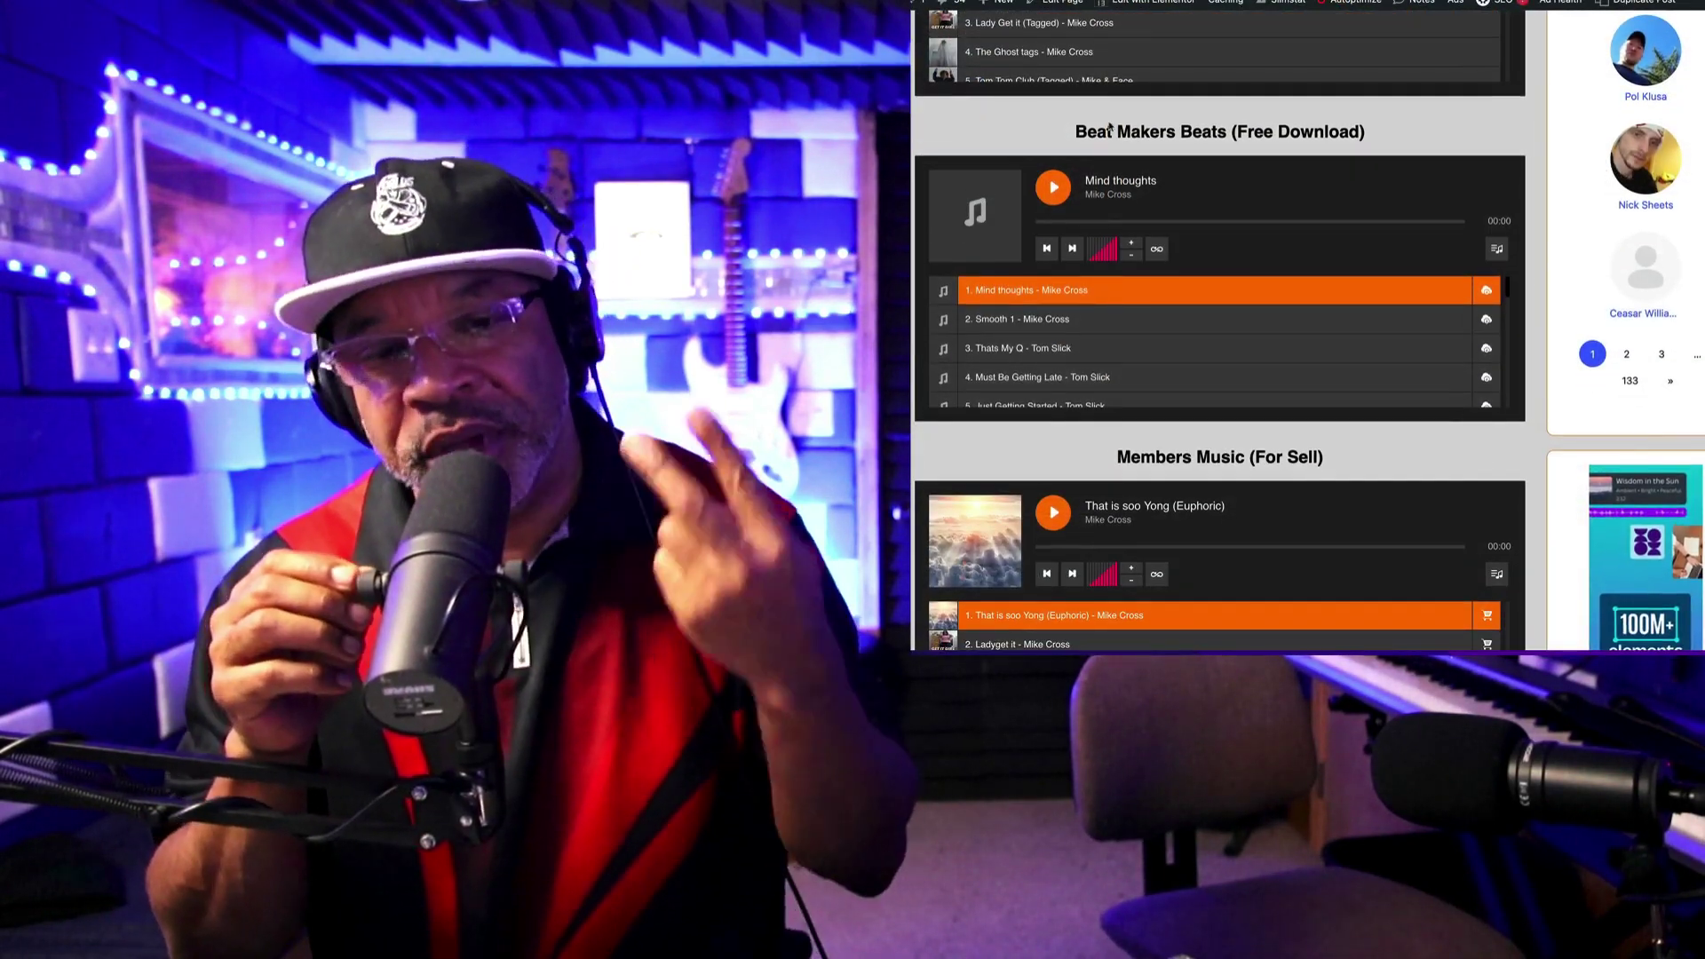
# - Highlight the Beat Makers Beats (Free Download) heading on the music page
pyautogui.moveTo(1078, 131); pyautogui.dragTo(1513, 125)
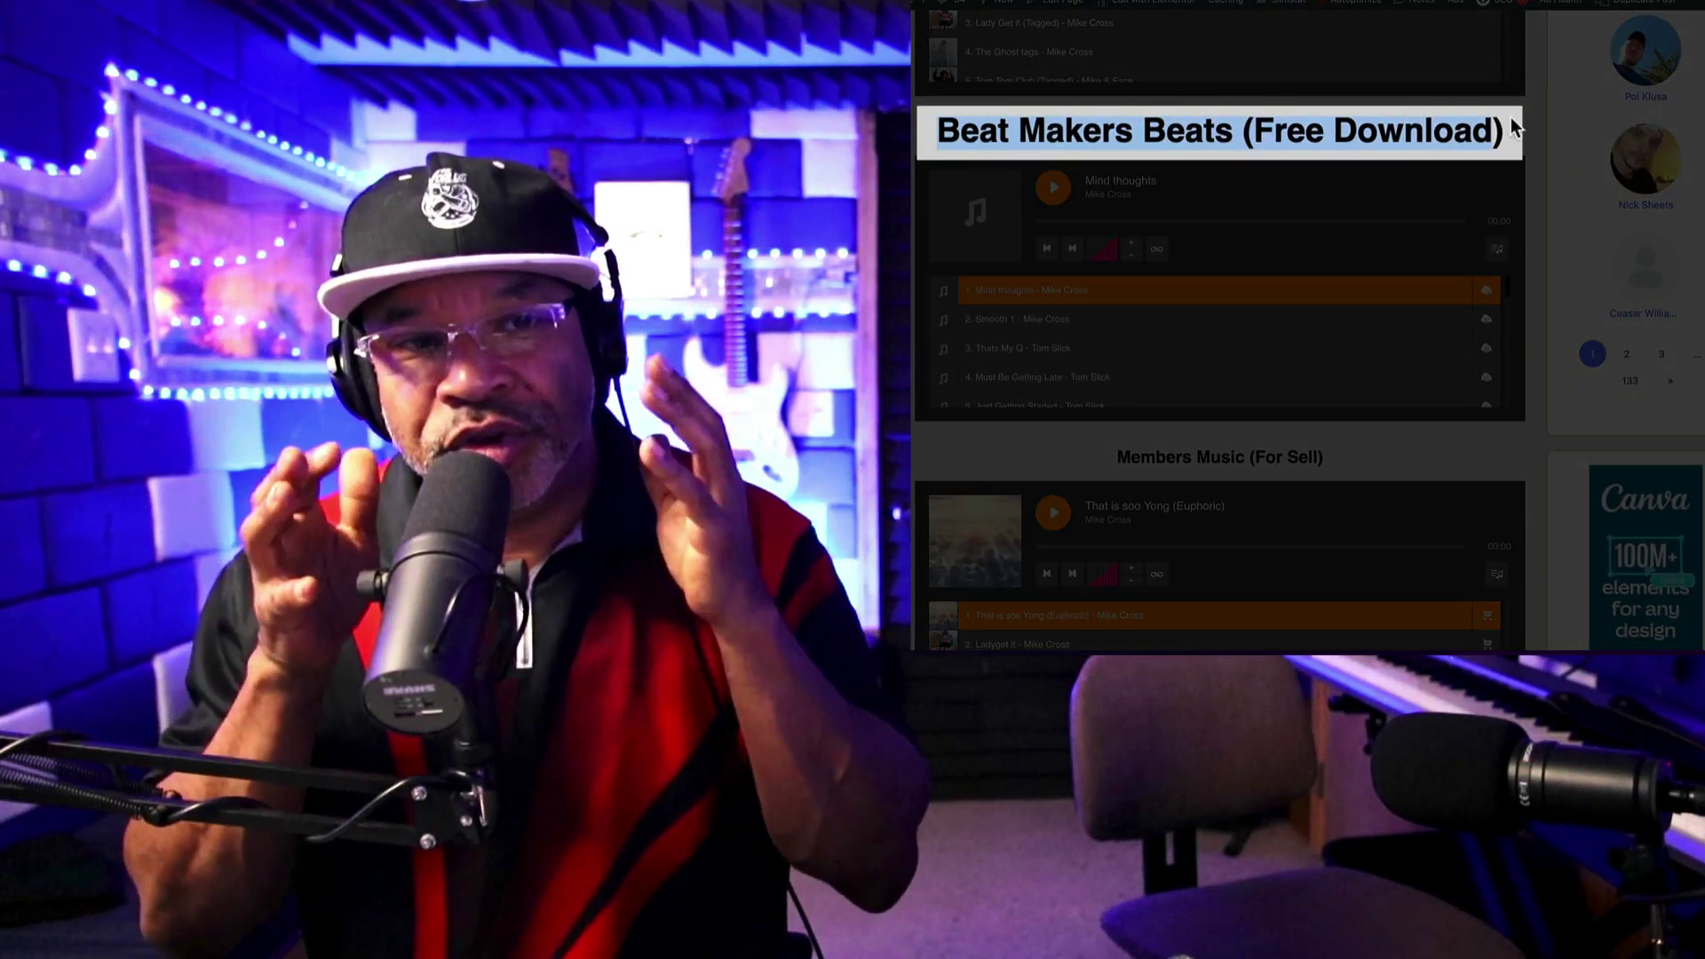
pyautogui.scroll(-1, 1339, 151)
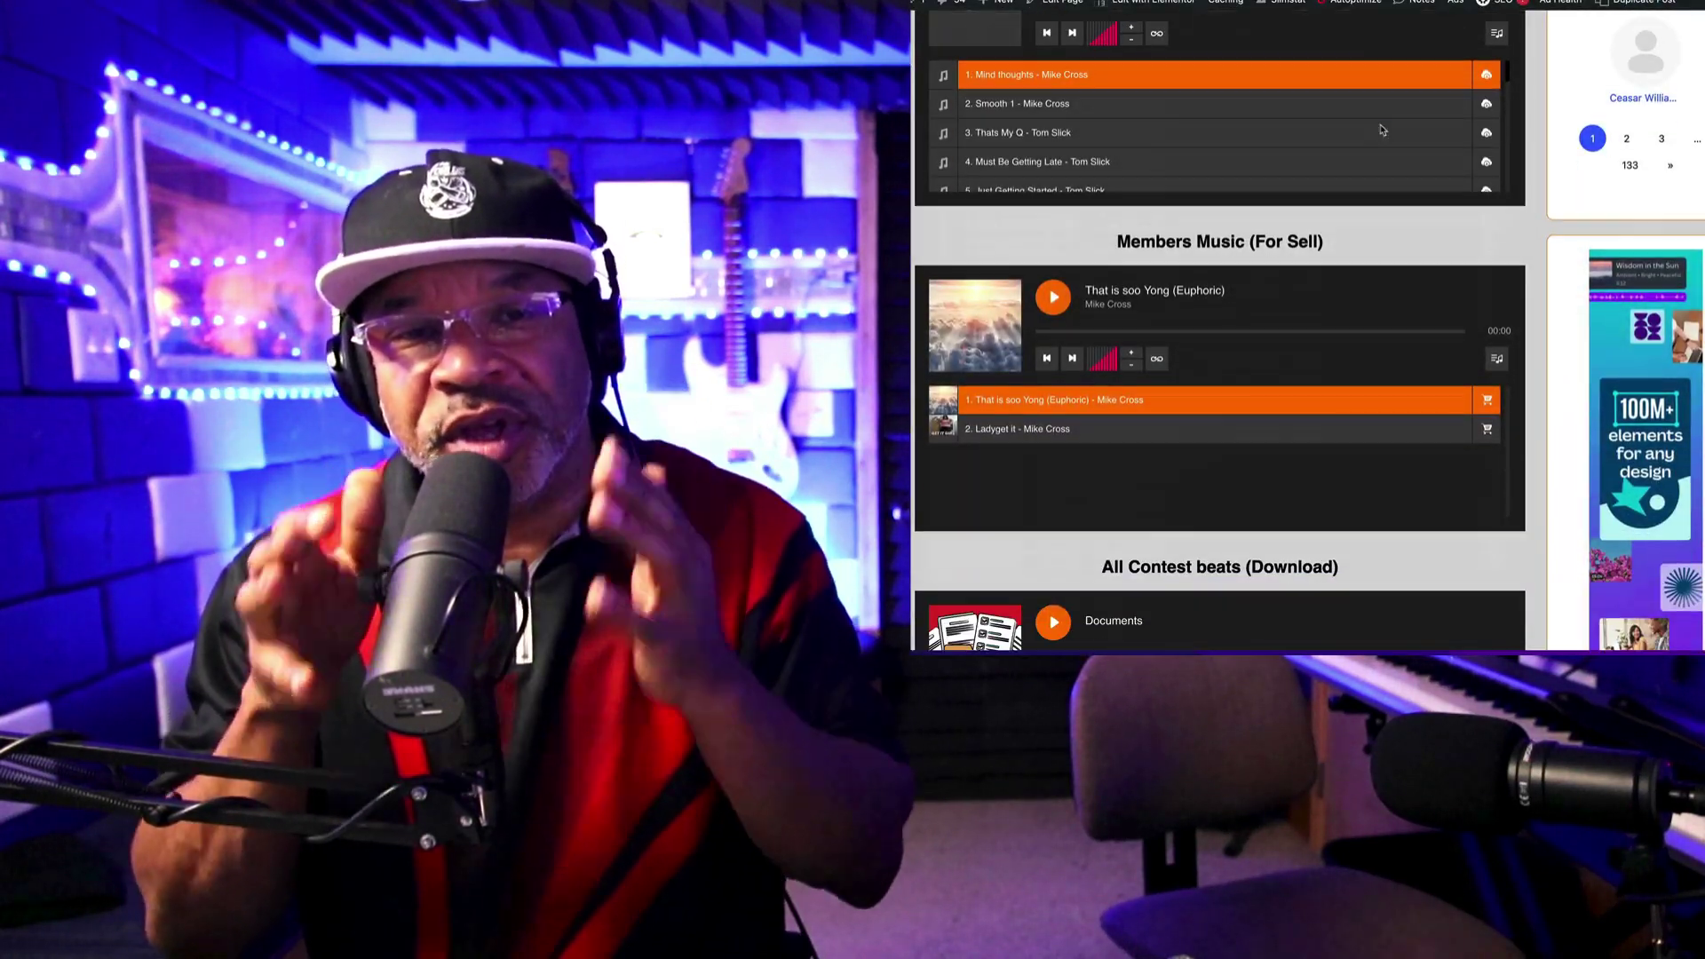
pyautogui.scroll(-1, 1338, 150)
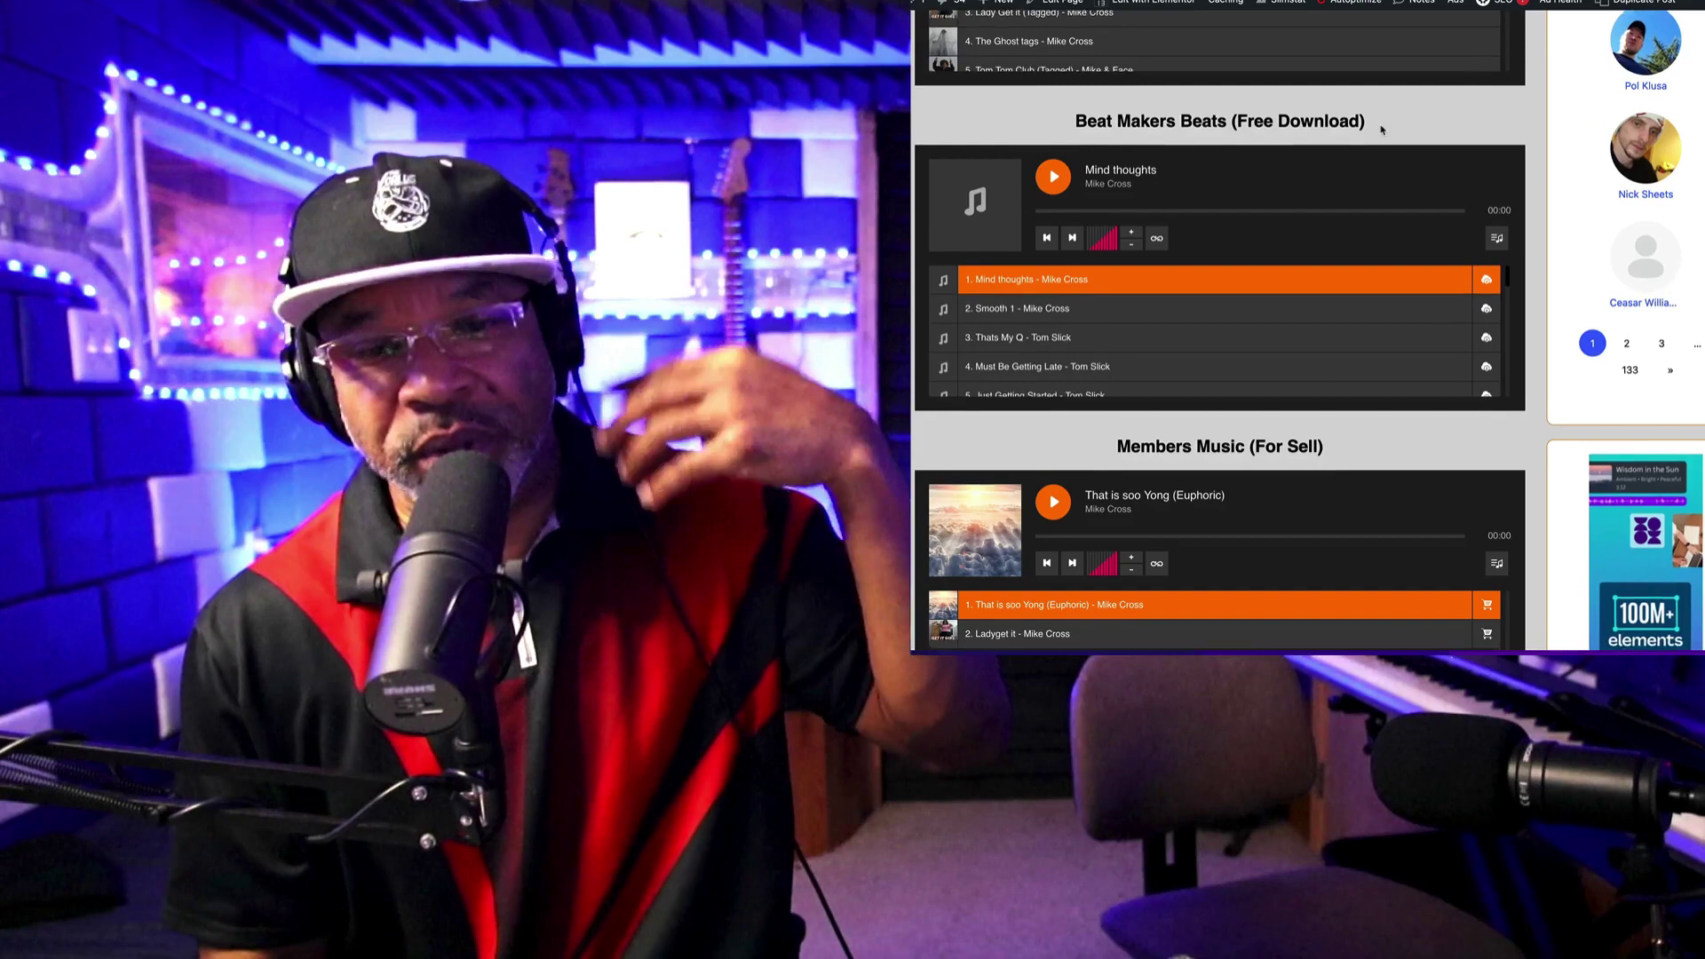
pyautogui.scroll(-2, 1378, 131)
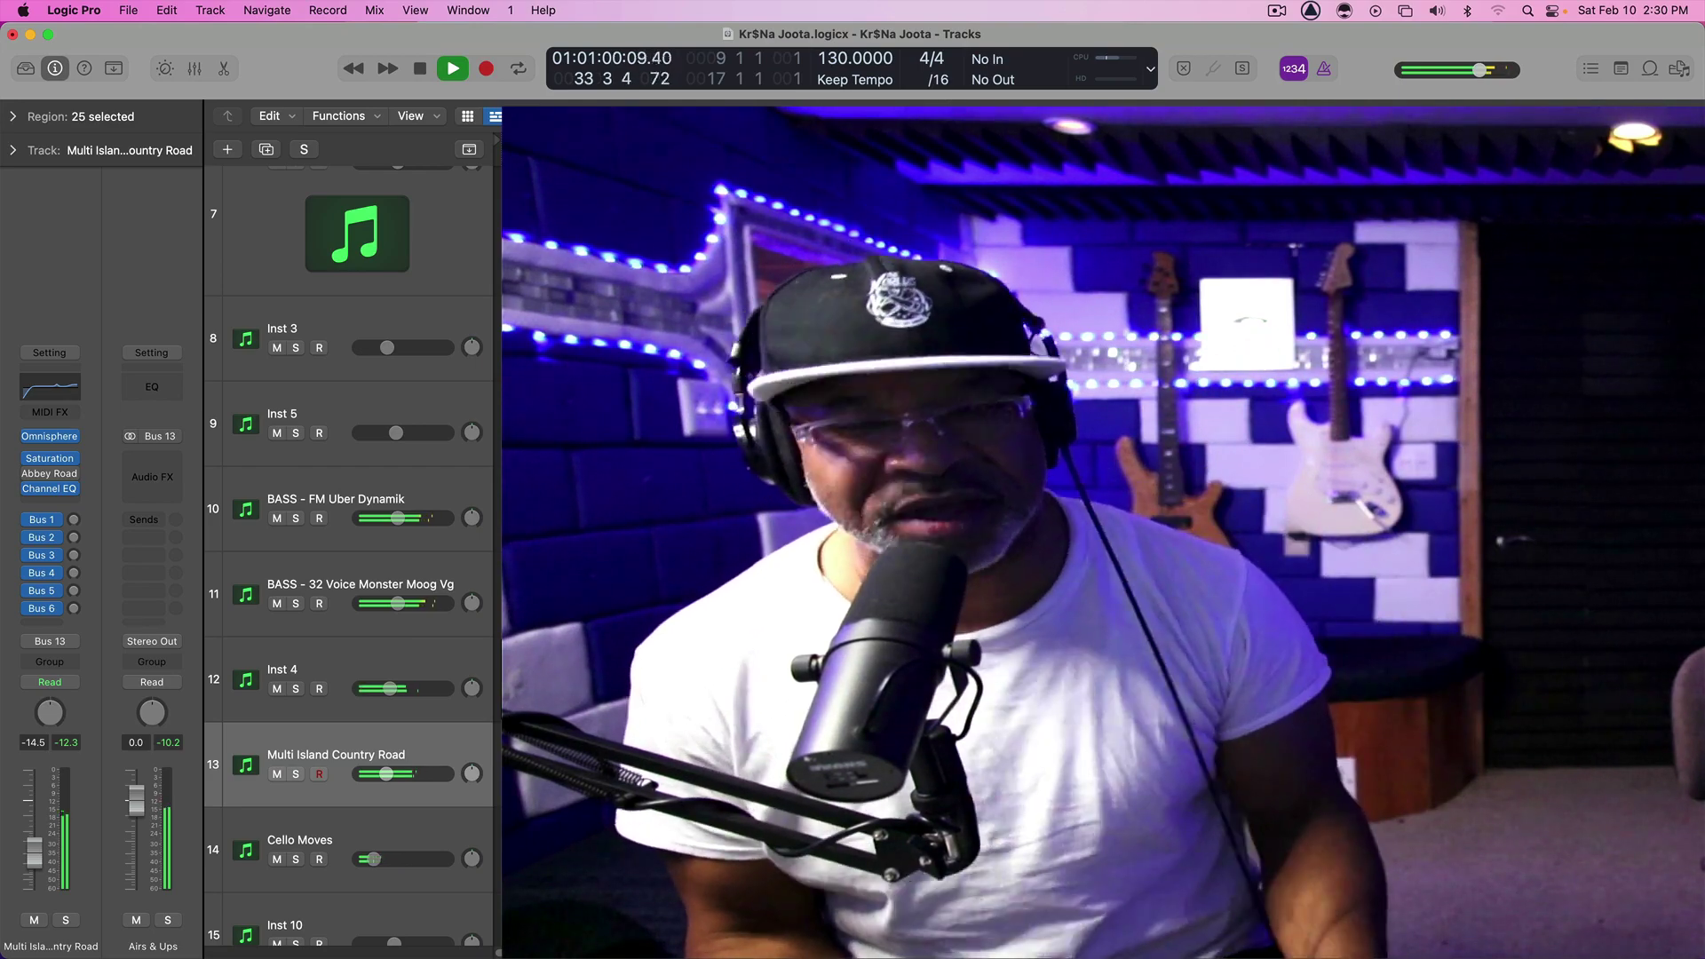
# - Stop the Kr$Na Joota beat at bar 33
pyautogui.press('space')
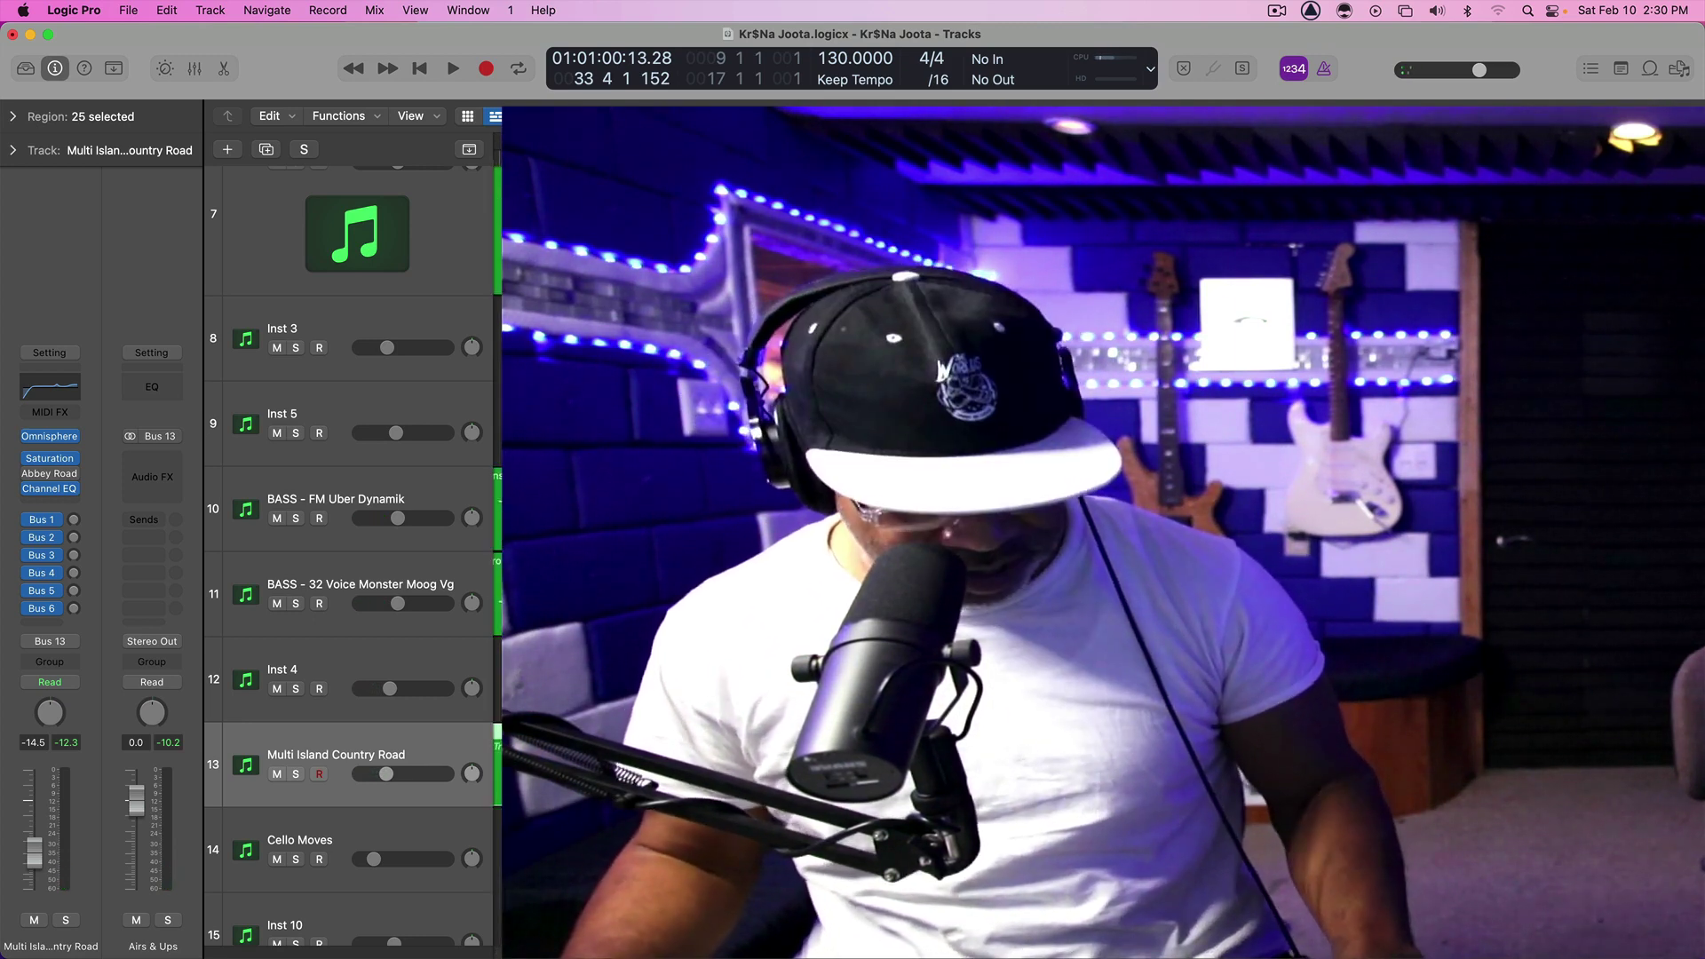
pyautogui.scroll(5, 353, 553)
pyautogui.scroll(5, 353, 553)
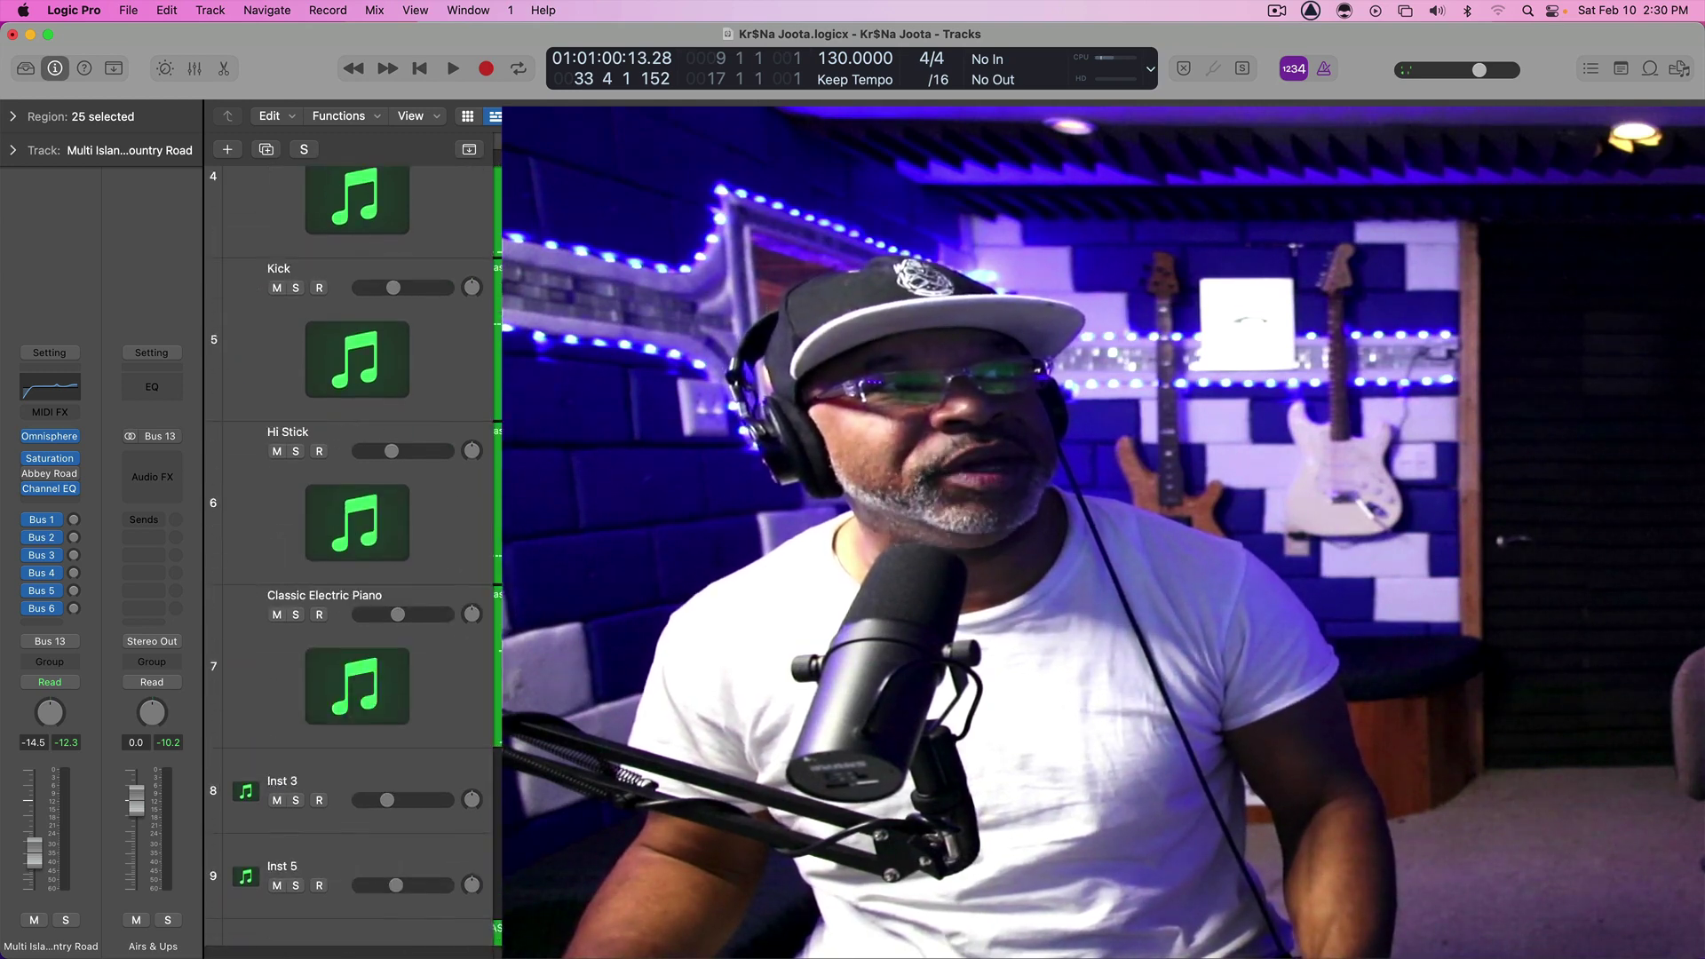
pyautogui.scroll(5, 352, 554)
pyautogui.scroll(5, 354, 552)
pyautogui.scroll(-5, 353, 553)
pyautogui.scroll(-5, 353, 553)
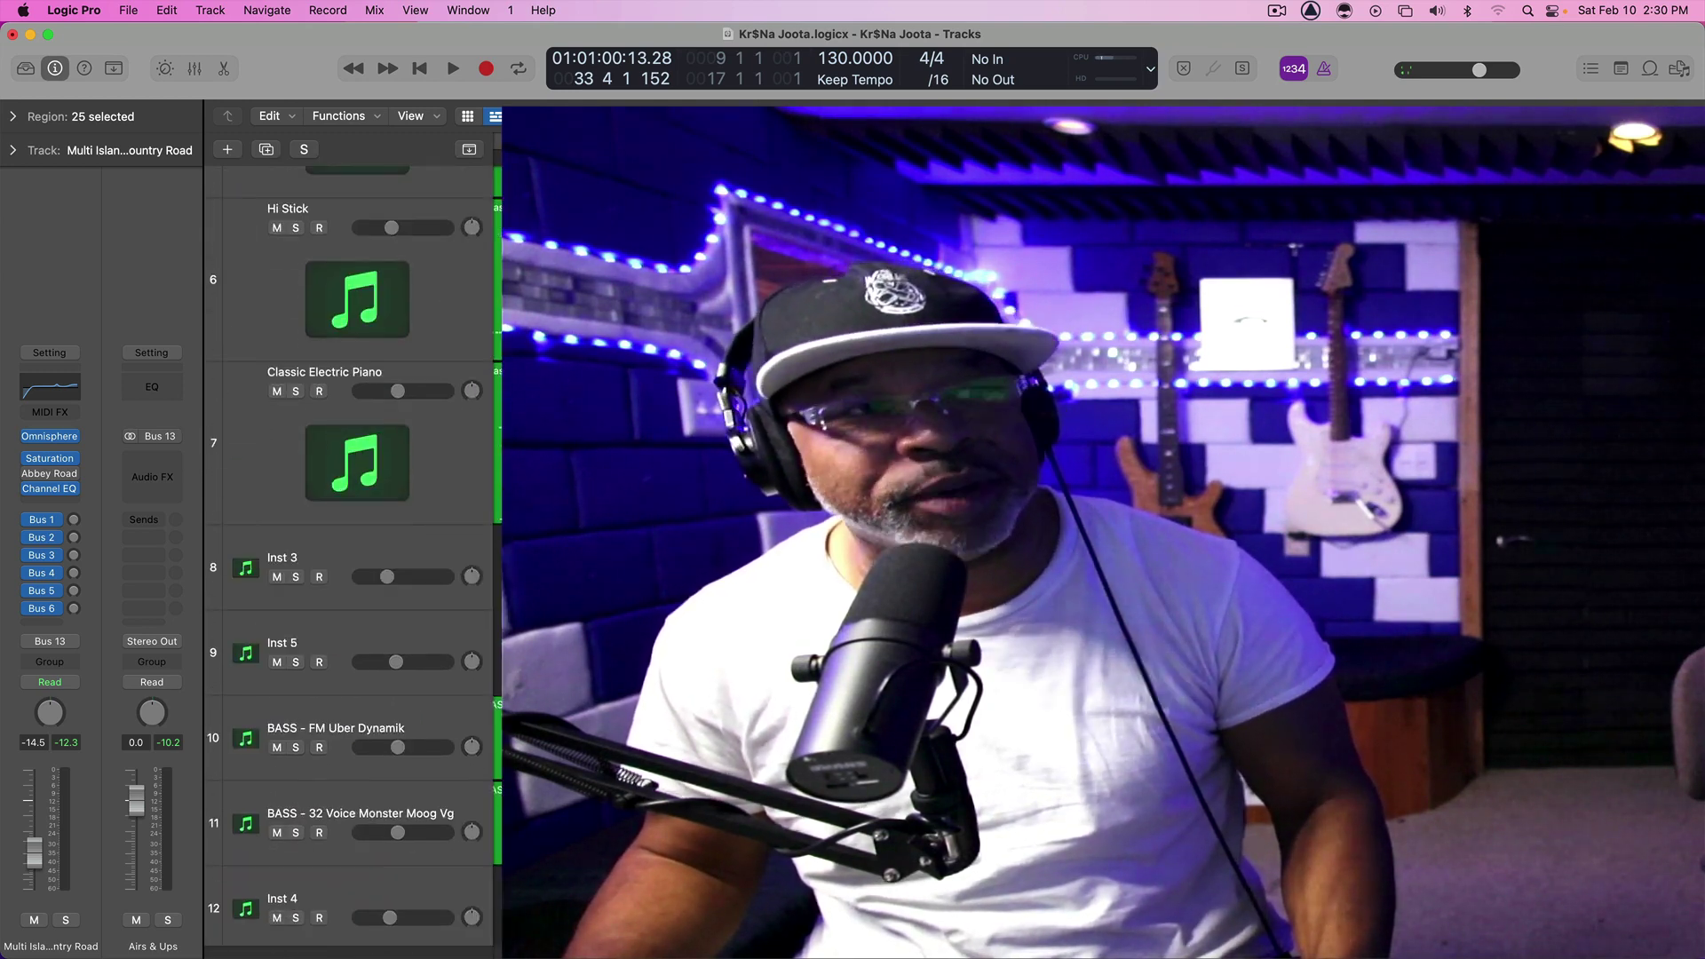
pyautogui.scroll(-5, 353, 553)
pyautogui.scroll(-3, 352, 554)
pyautogui.scroll(5, 353, 552)
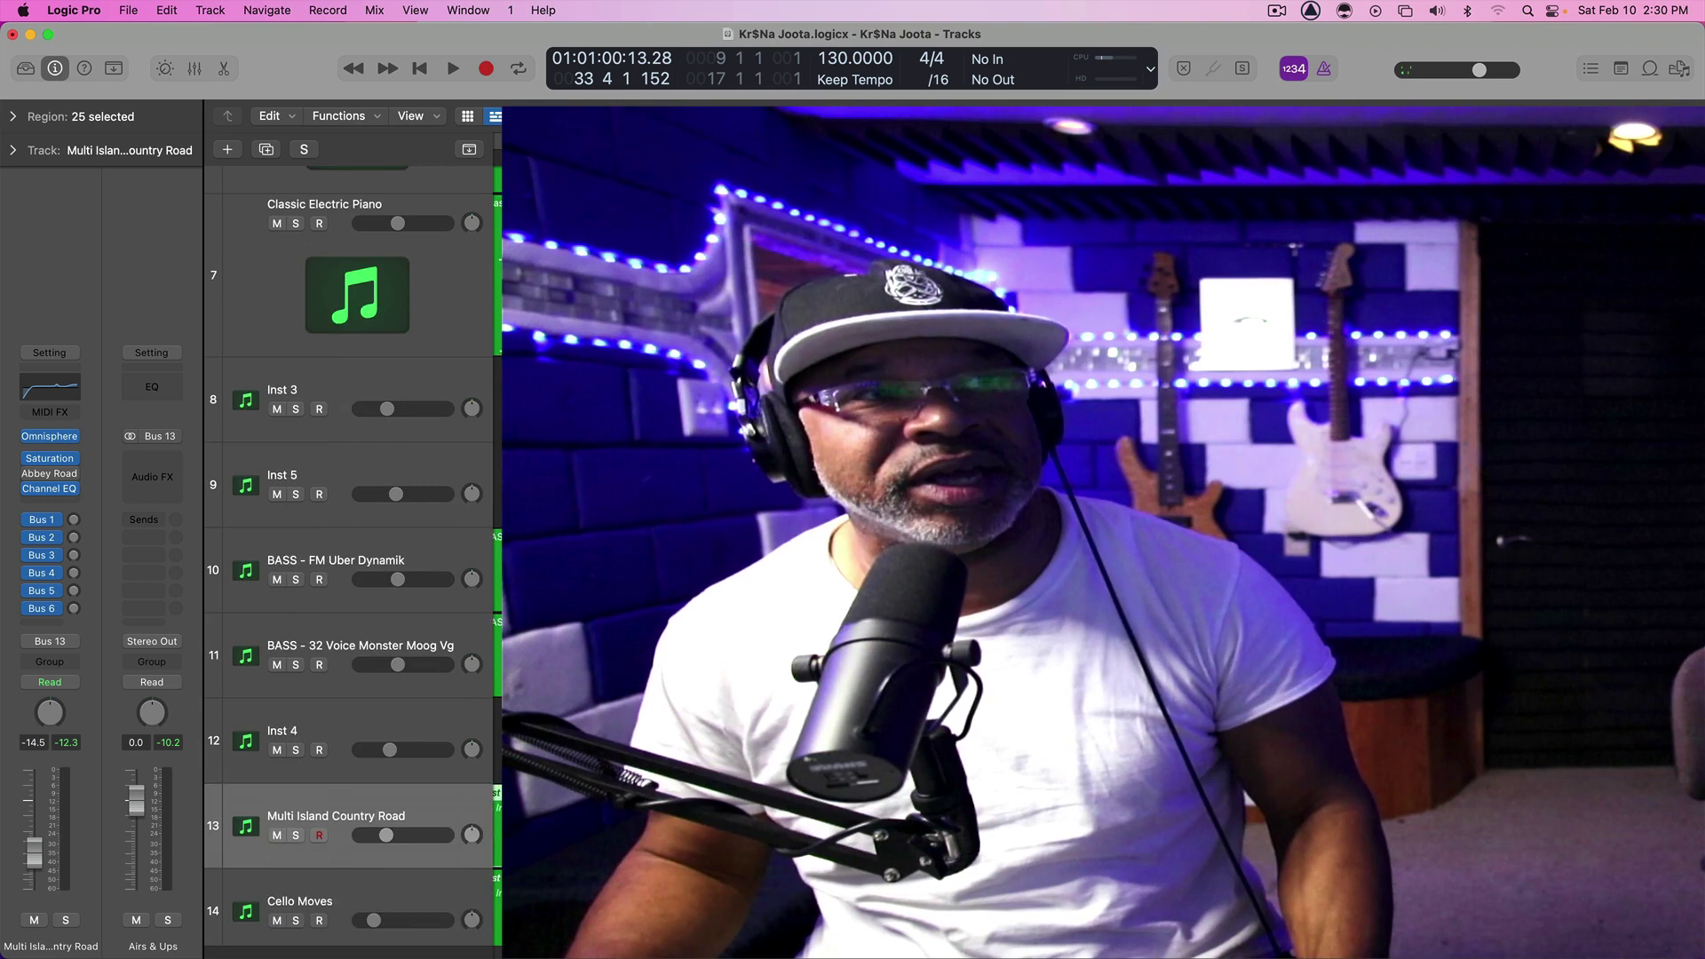
pyautogui.scroll(5, 352, 553)
pyautogui.scroll(5, 353, 554)
pyautogui.scroll(3, 353, 553)
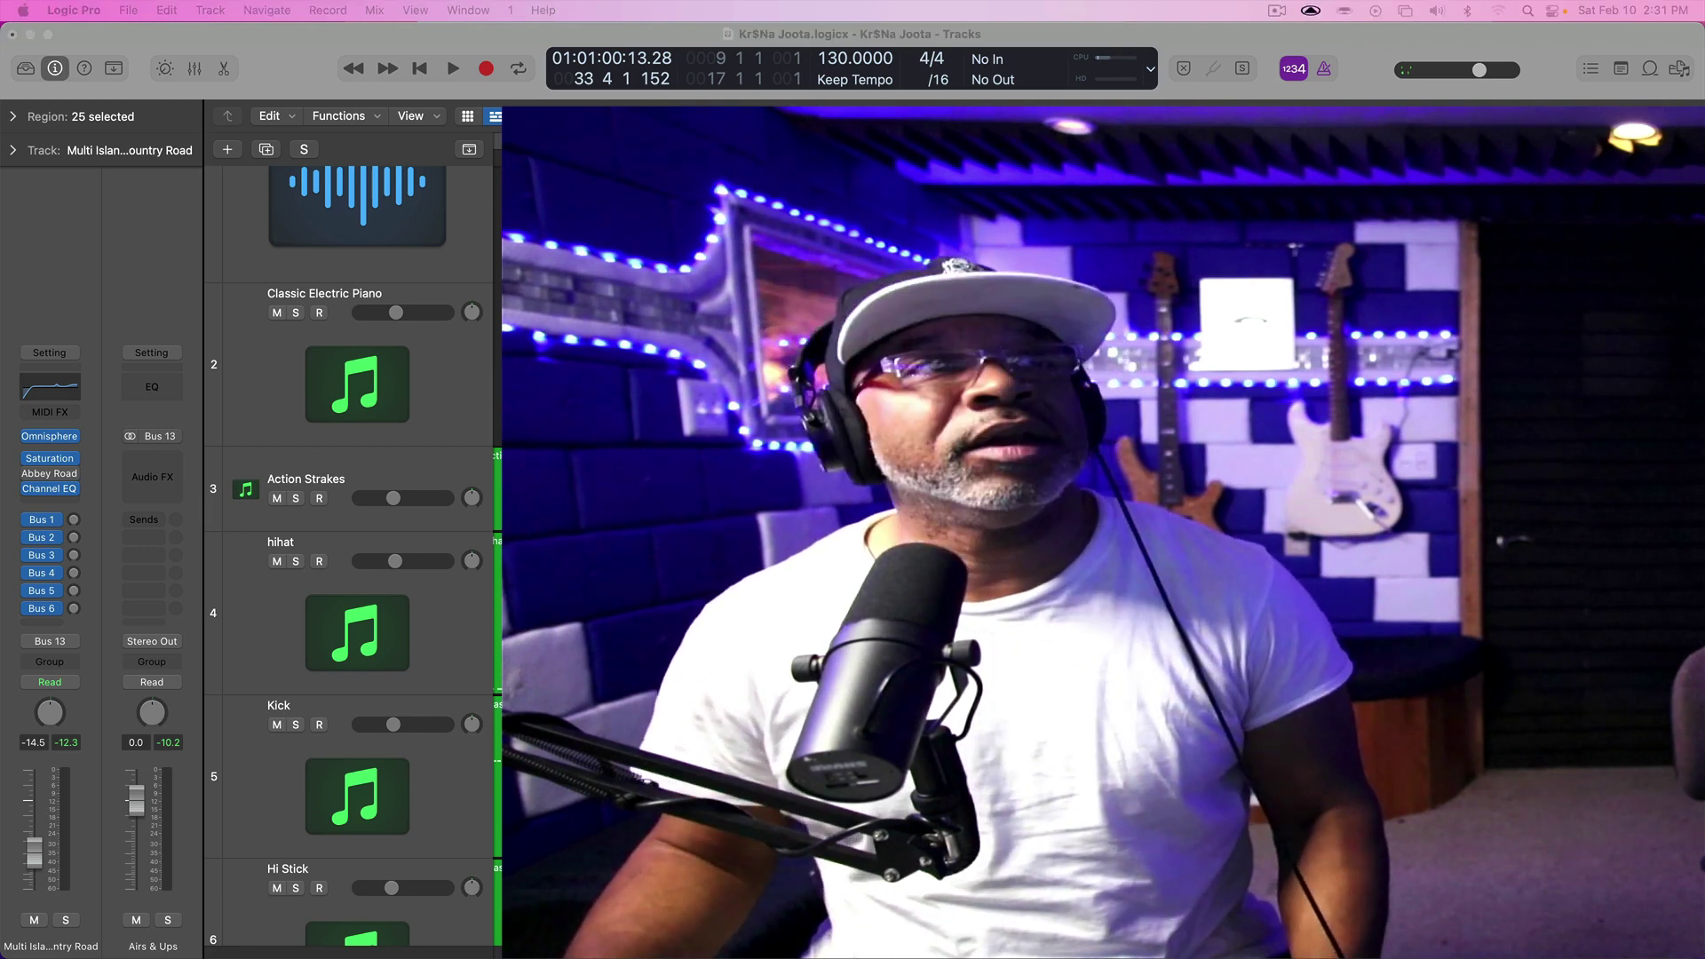
# - Bring up the project mixer and enlarge it to fill the screen
pyautogui.press('super+2')
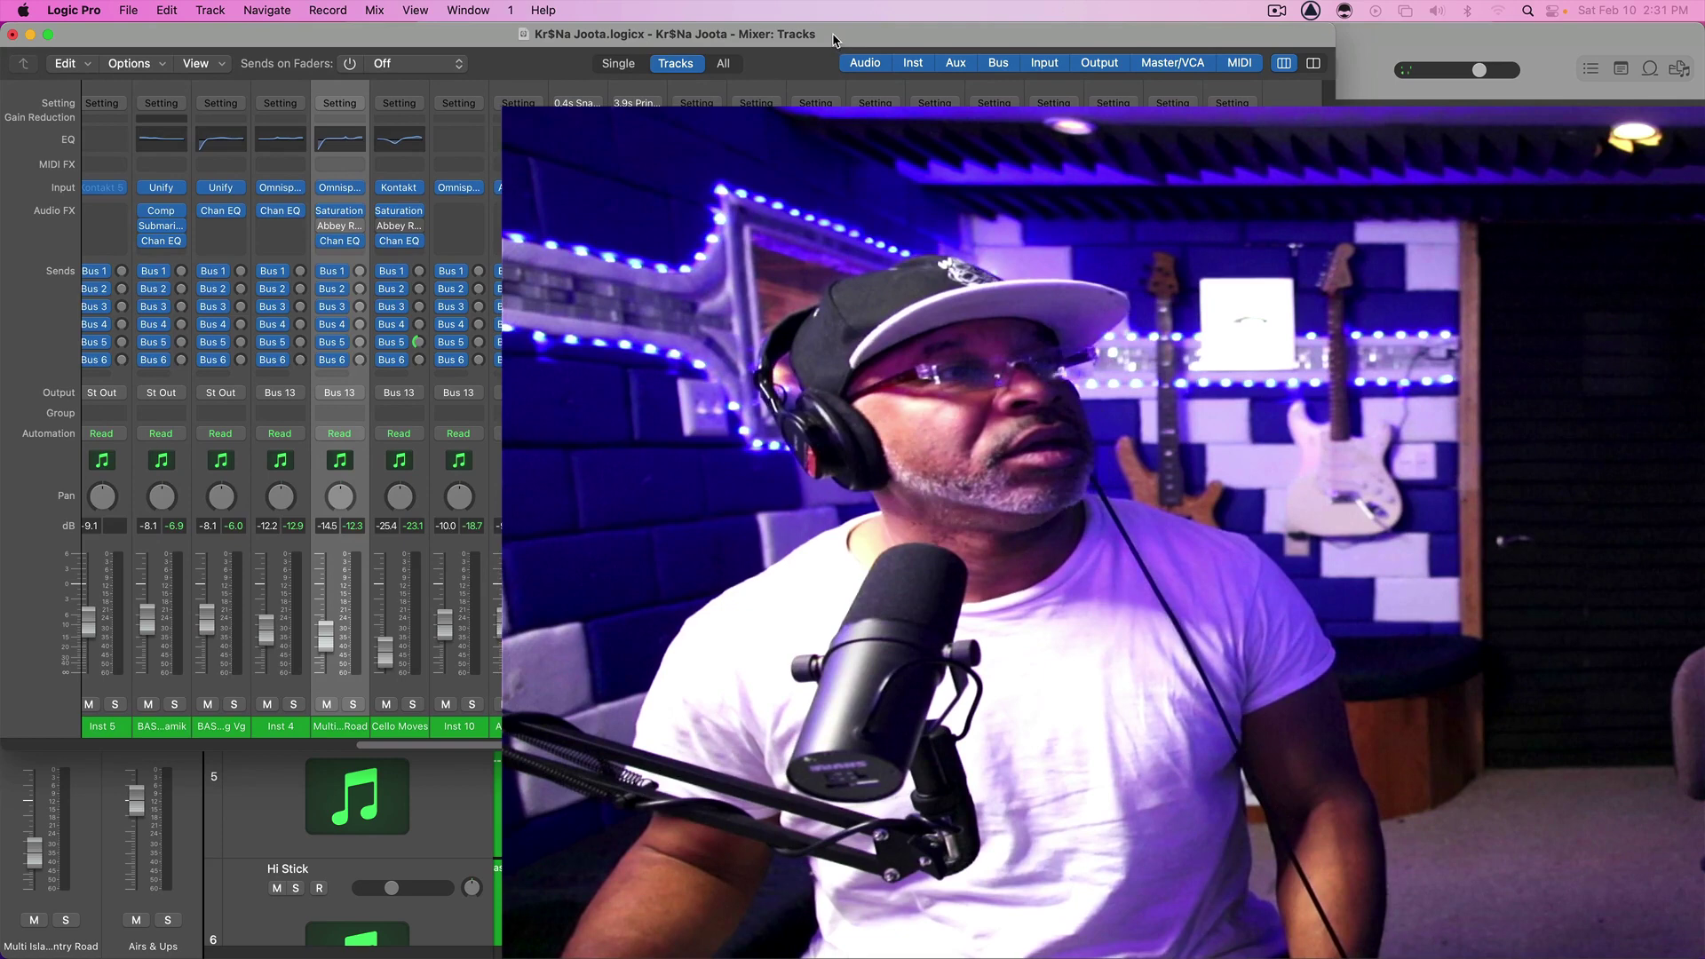
pyautogui.doubleClick(847, 38)
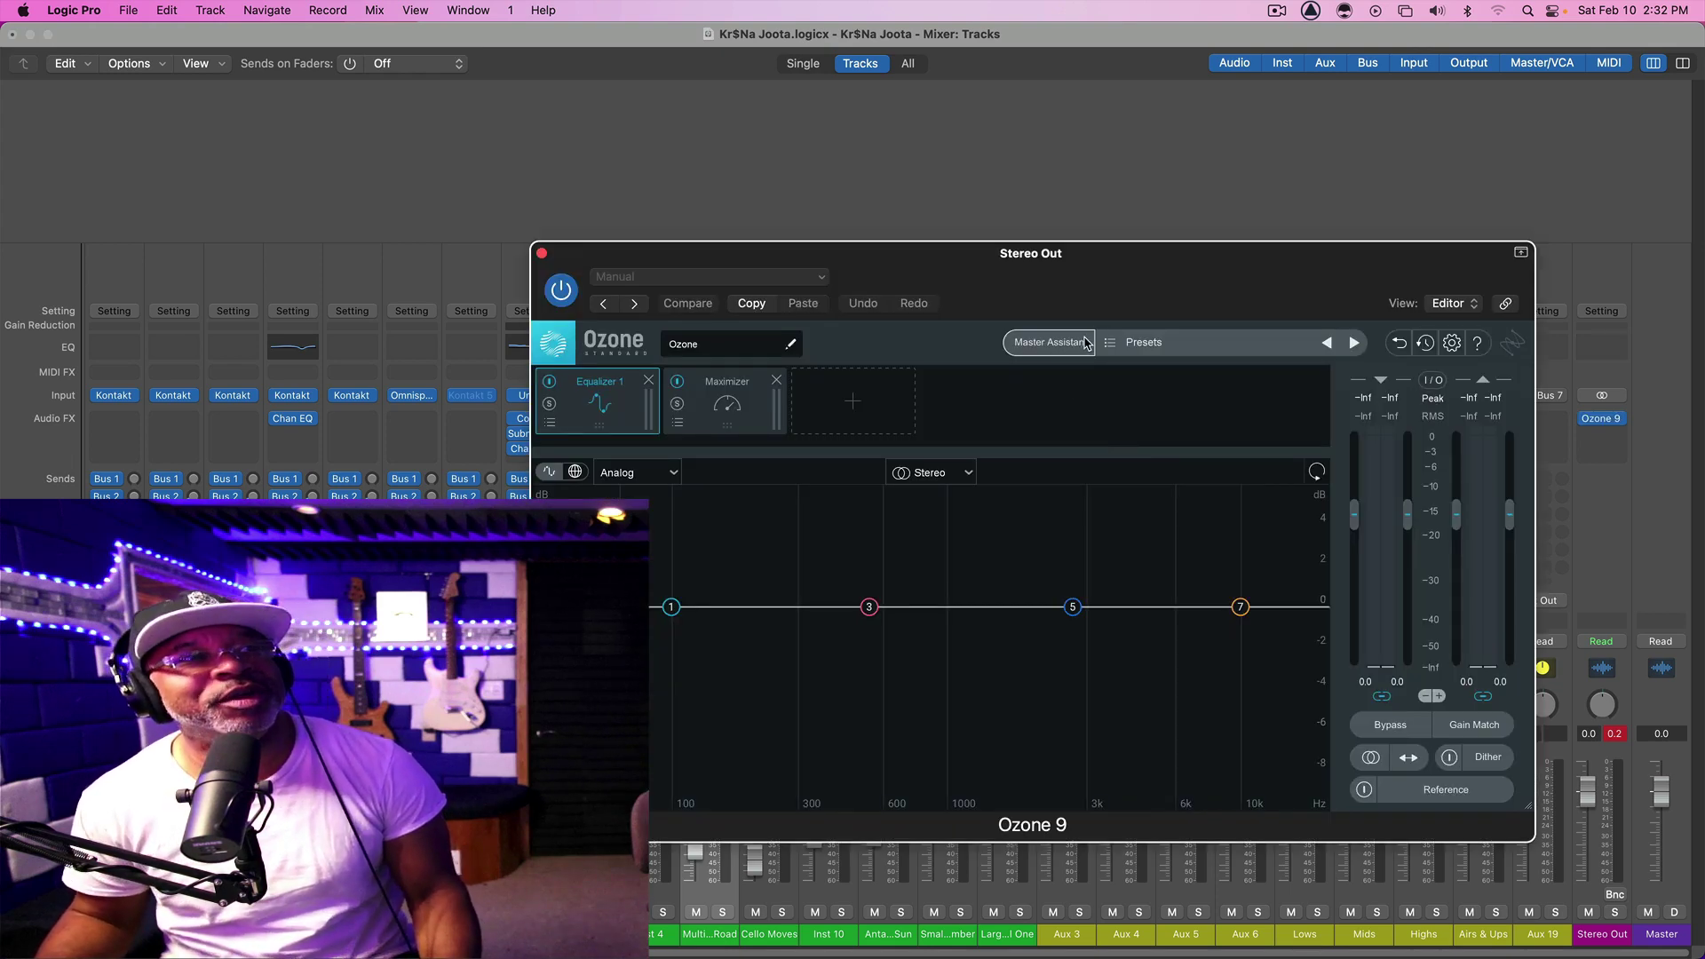
# - Load the Added Warmth preset from Ozone 9's All-Purpose Mastering category
pyautogui.click(1127, 344)
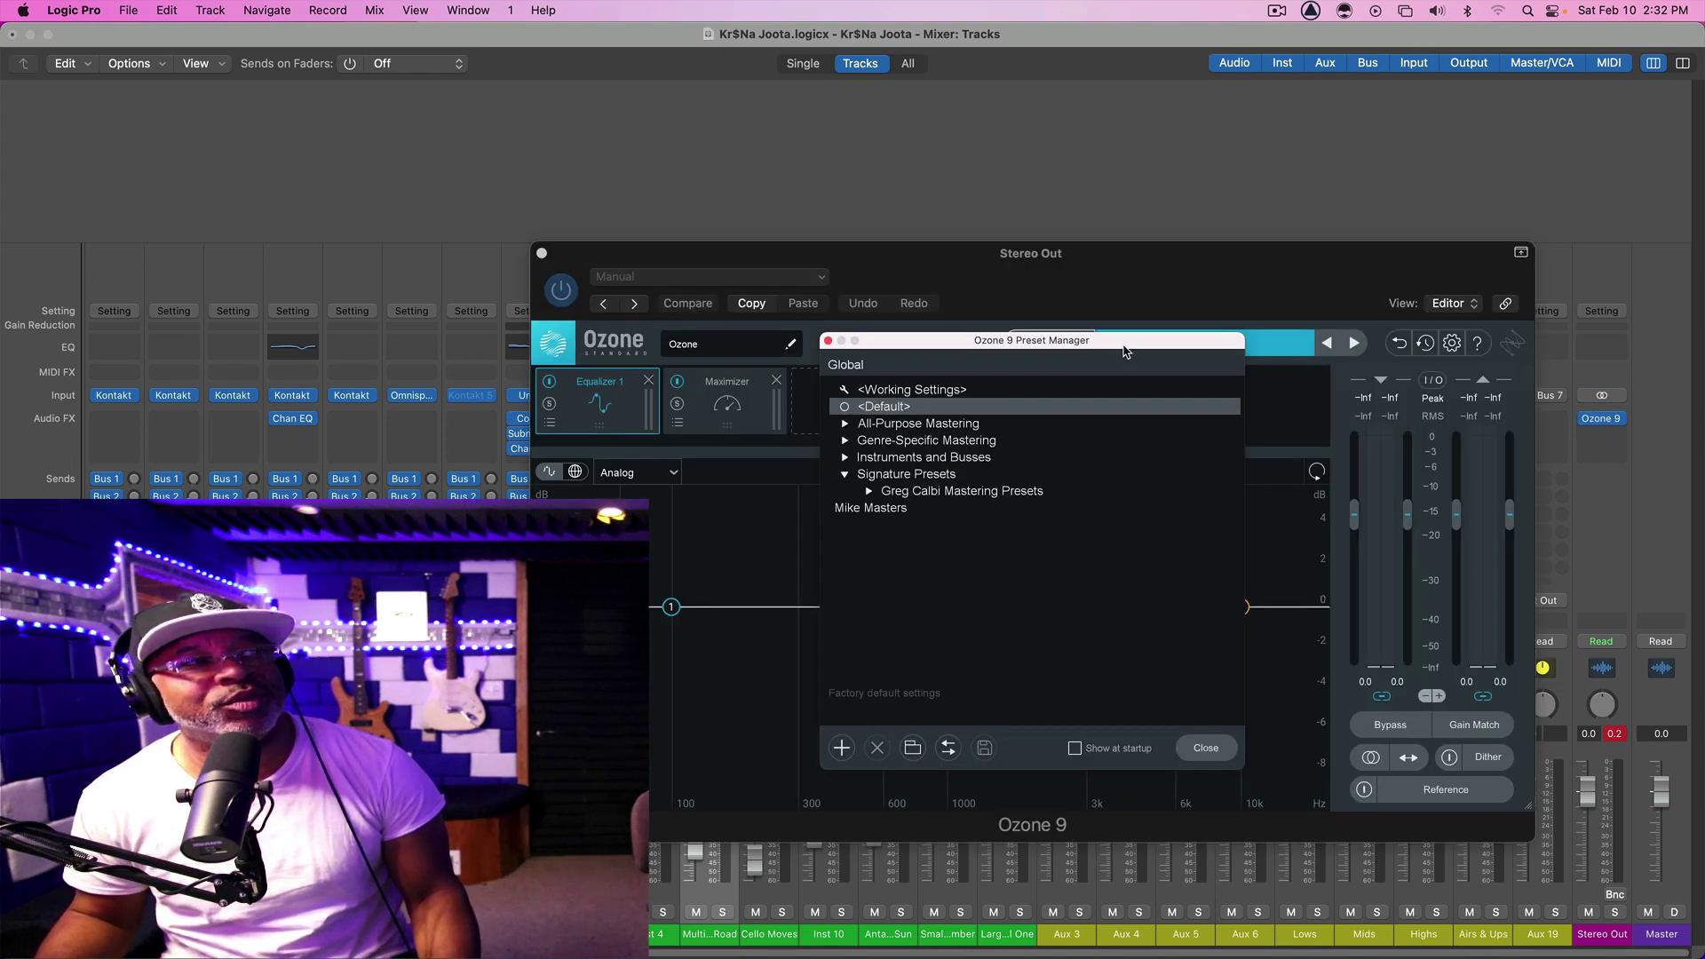
pyautogui.click(962, 425)
pyautogui.doubleClick(961, 427)
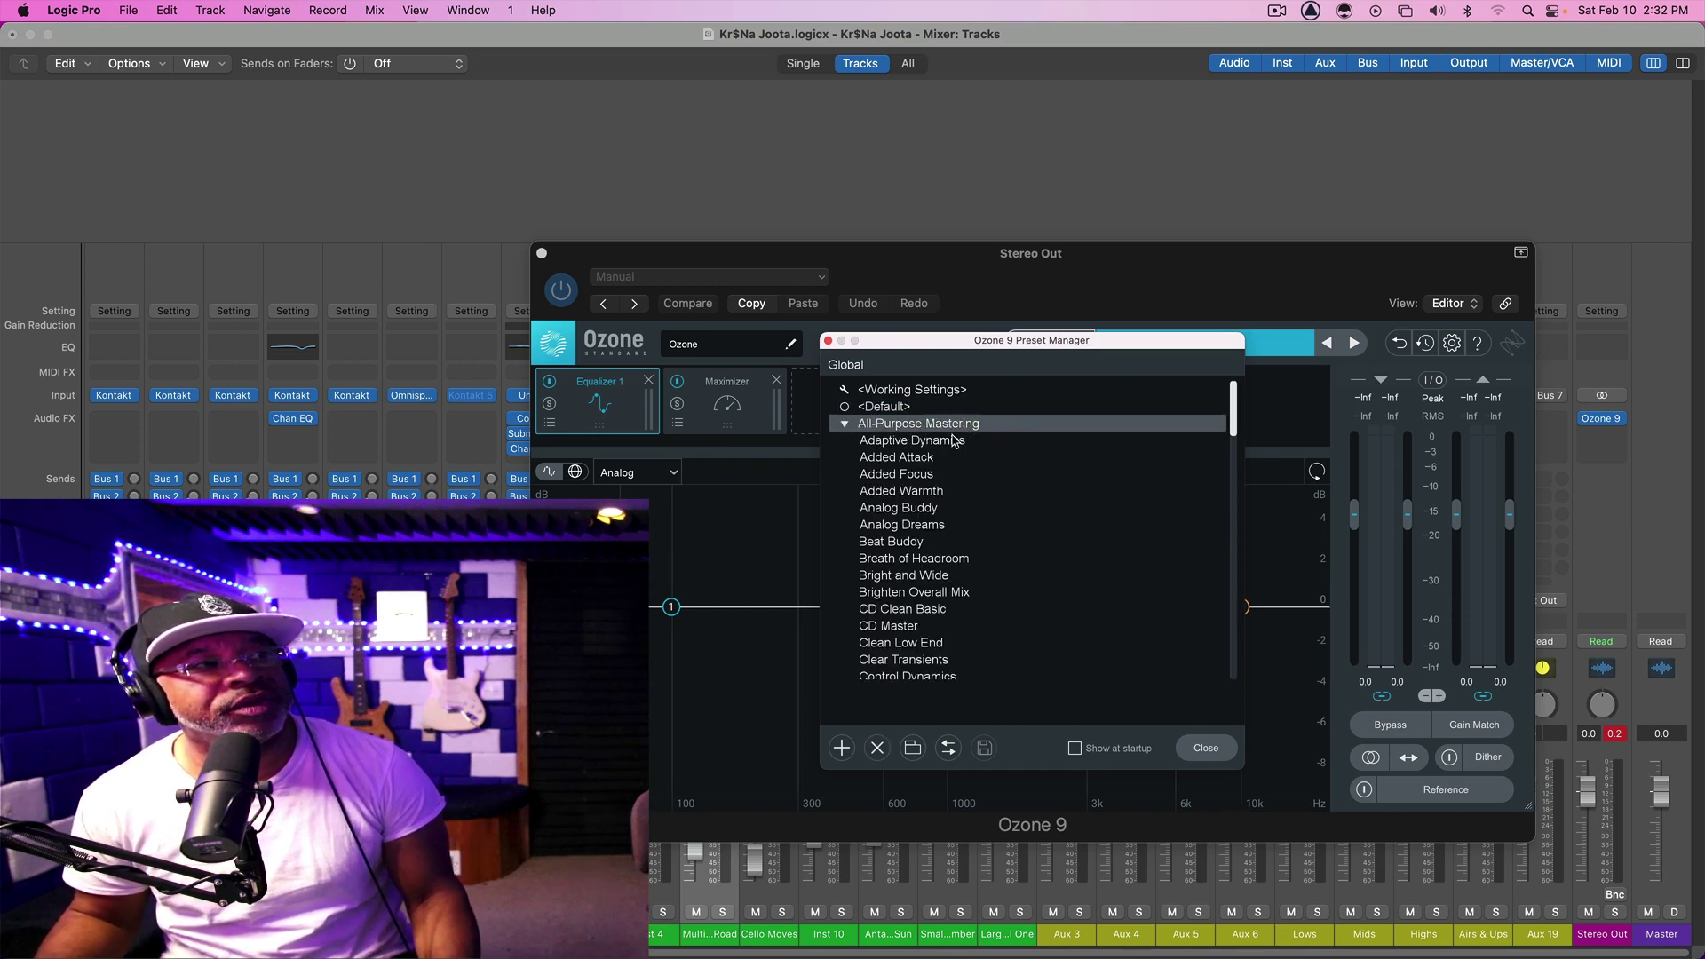
pyautogui.click(906, 494)
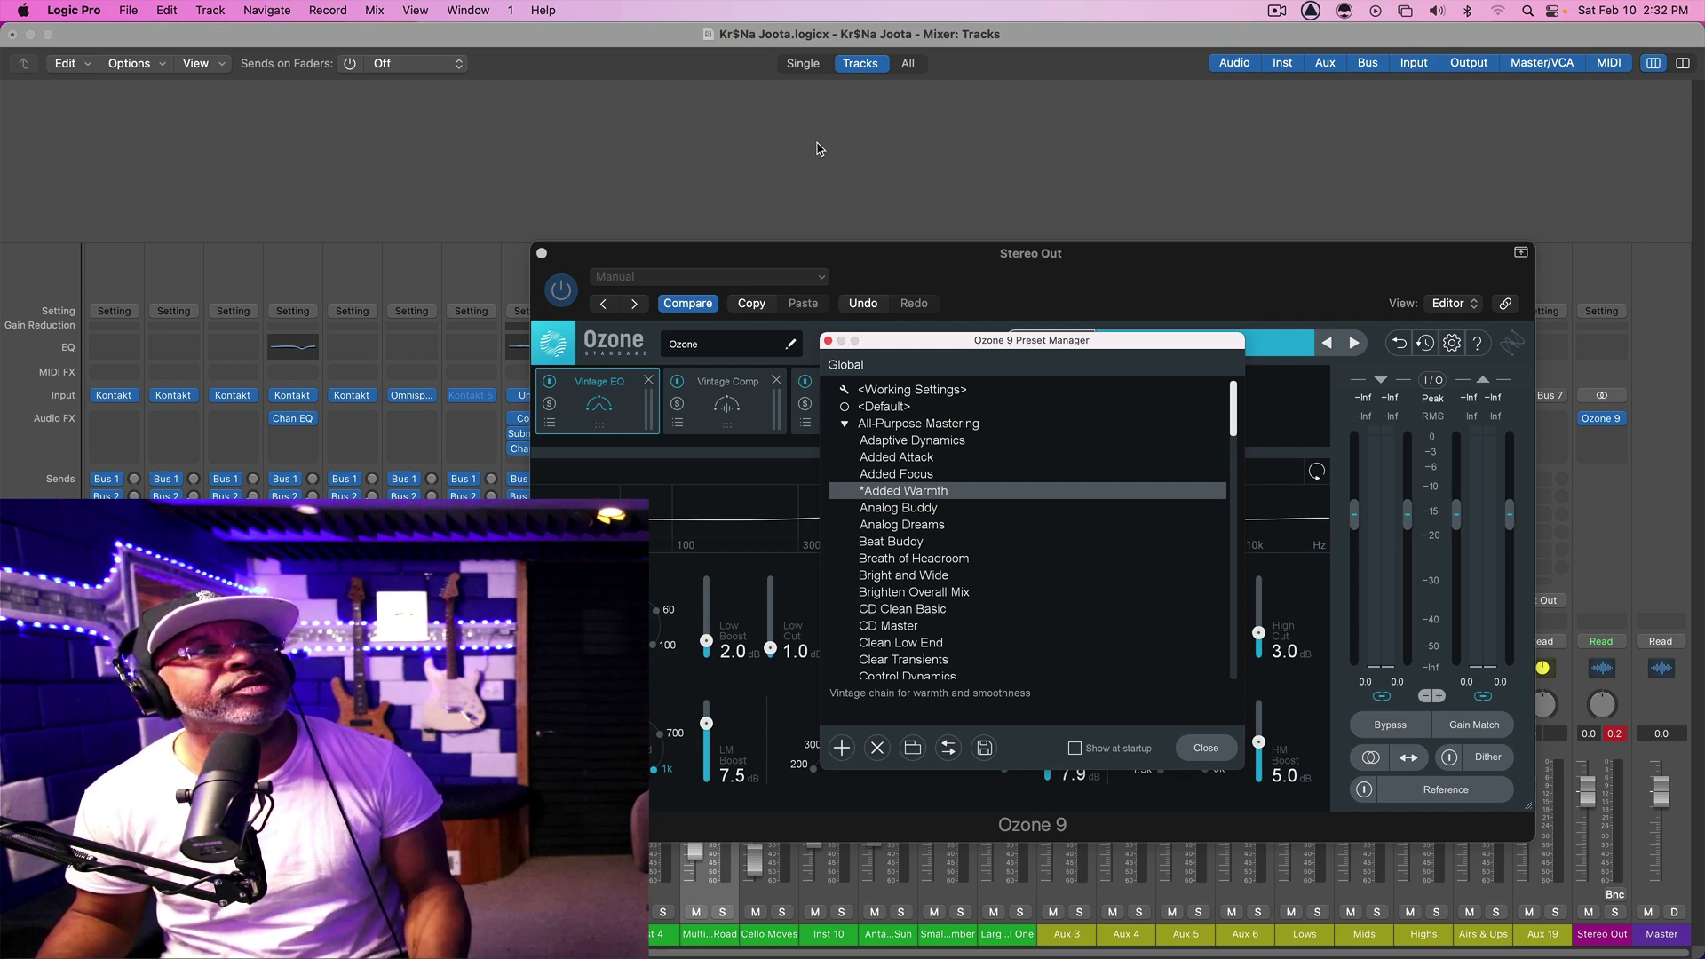
# - Select the Classic Electric Piano track and play the beat from bar 1
pyautogui.press('super+2')
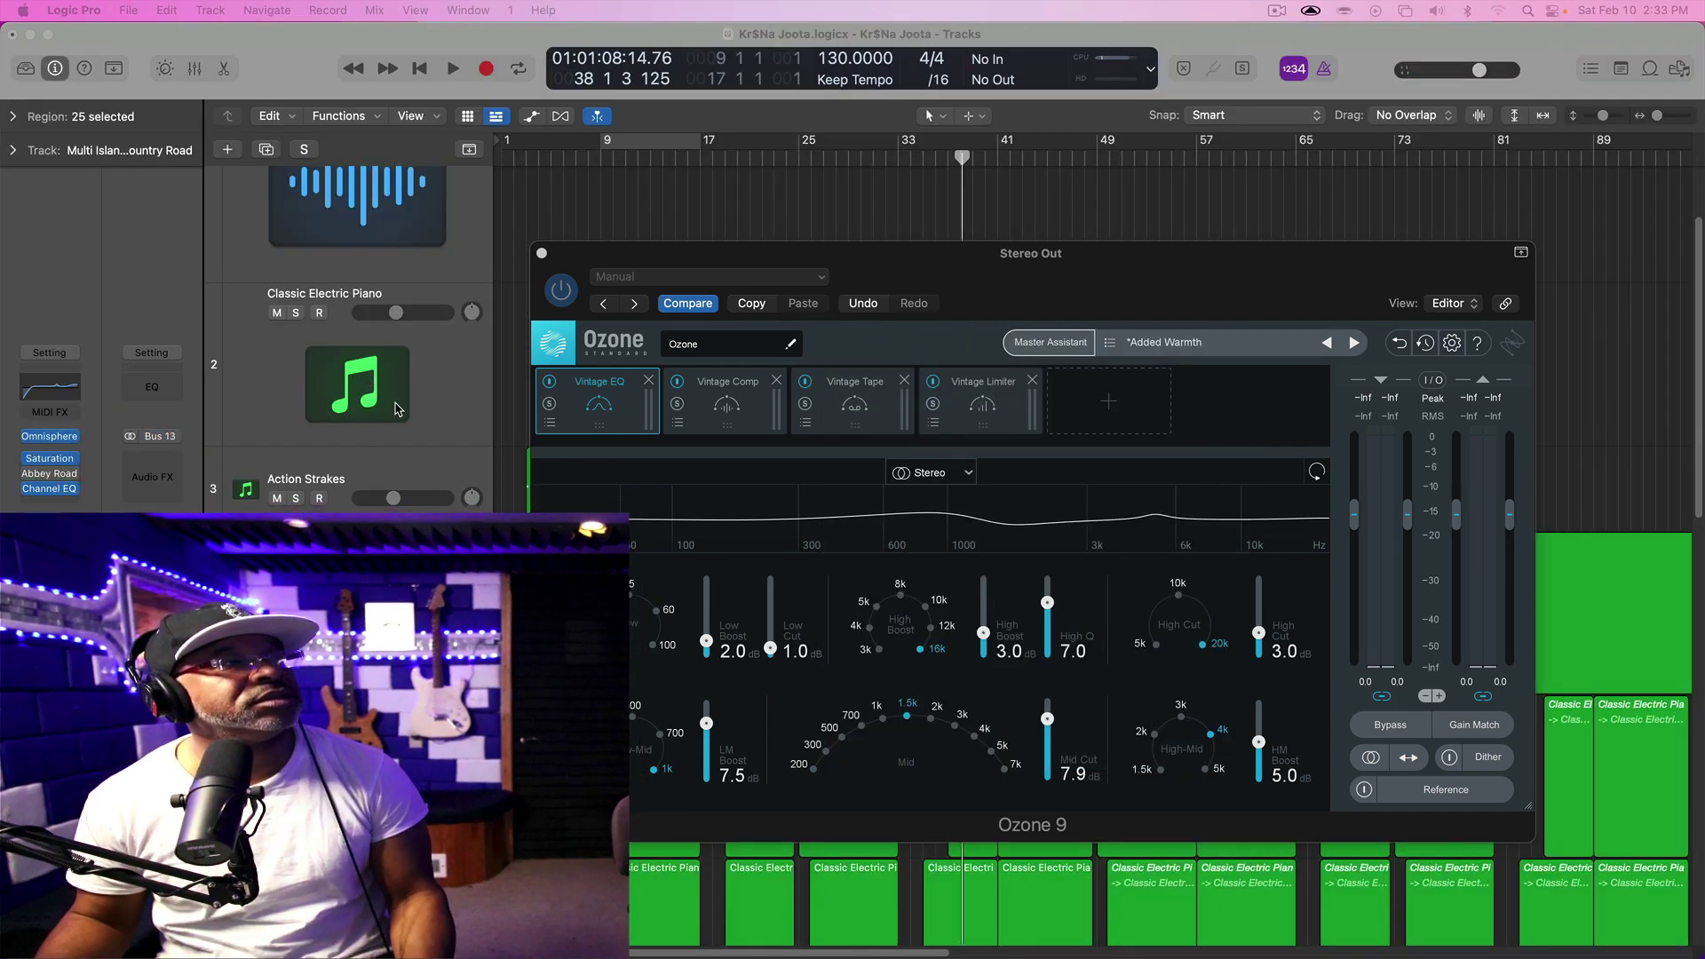
pyautogui.click(443, 394)
pyautogui.press('Return')
pyautogui.press('space')
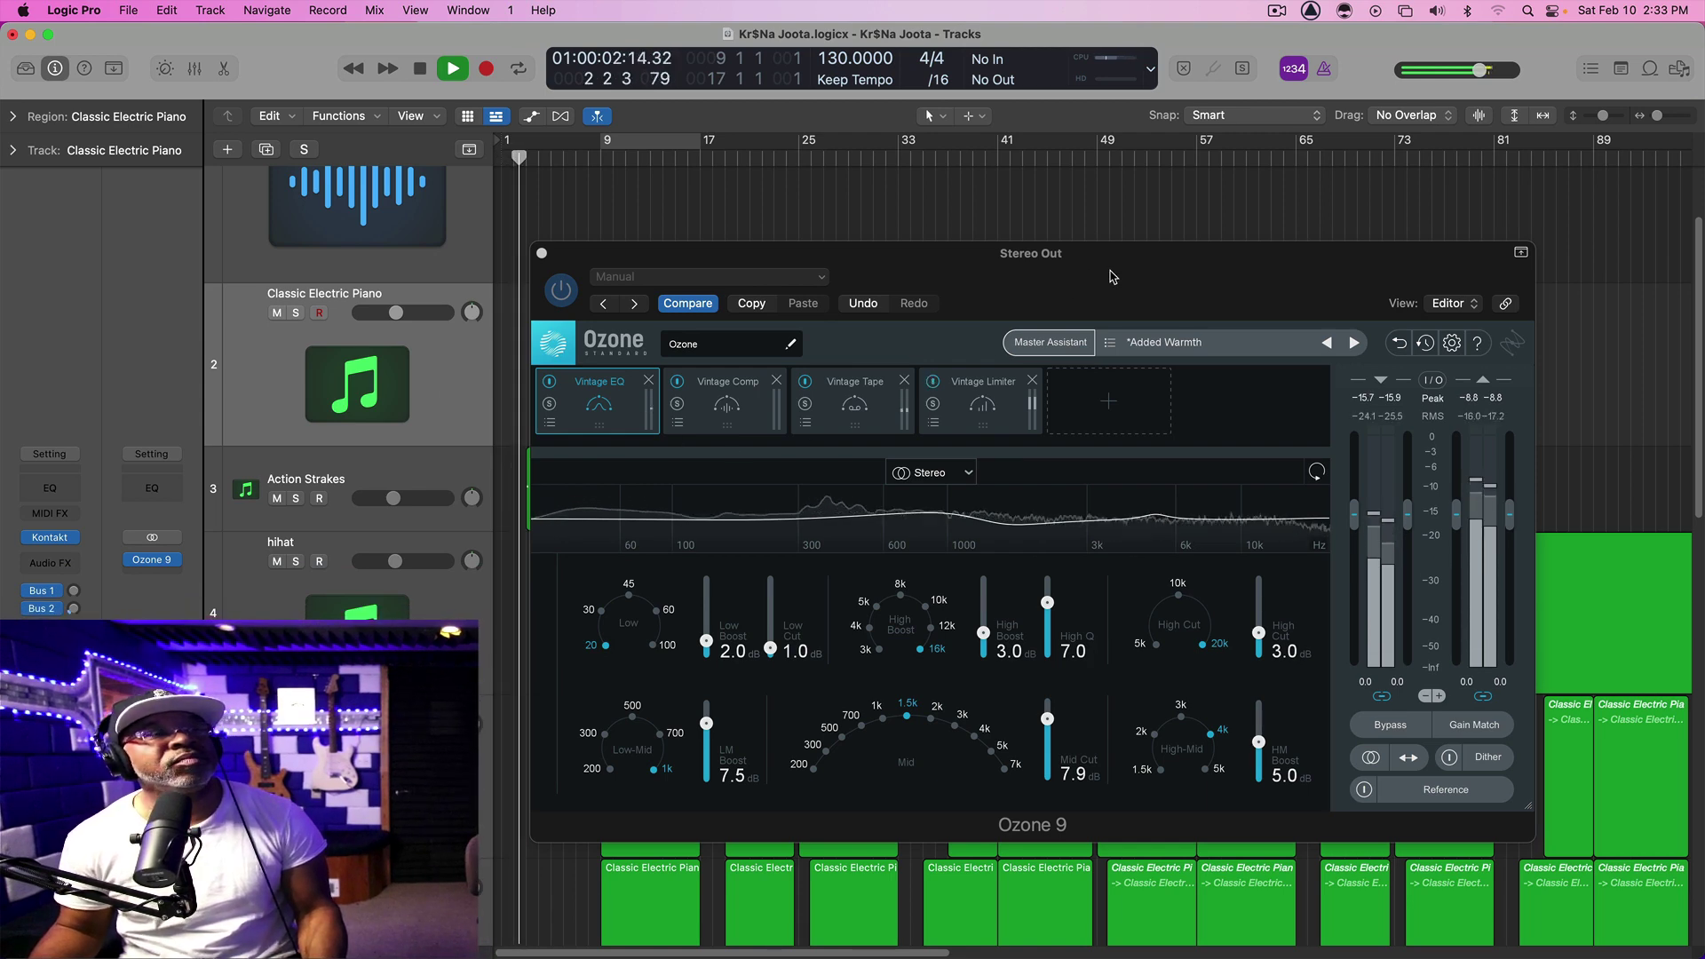
pyautogui.moveTo(1112, 277); pyautogui.dragTo(999, 153)
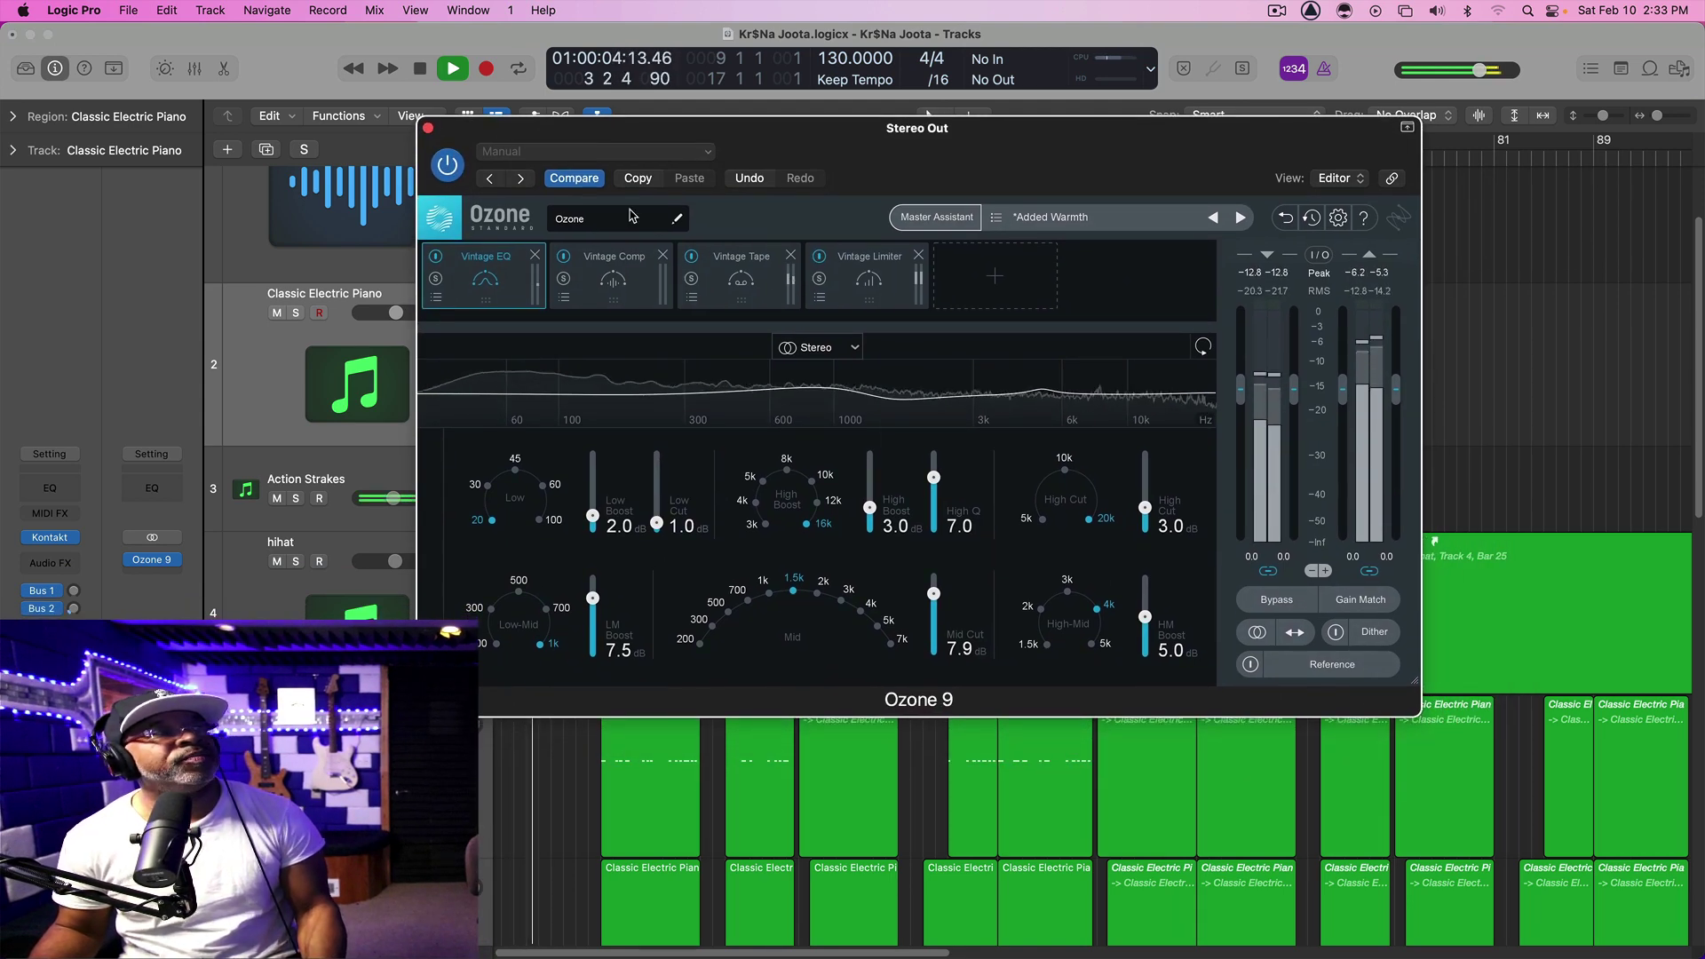
# - Bypass Ozone to compare, switch to Analog Dreams, and move the plugin window off screen
pyautogui.click(448, 165)
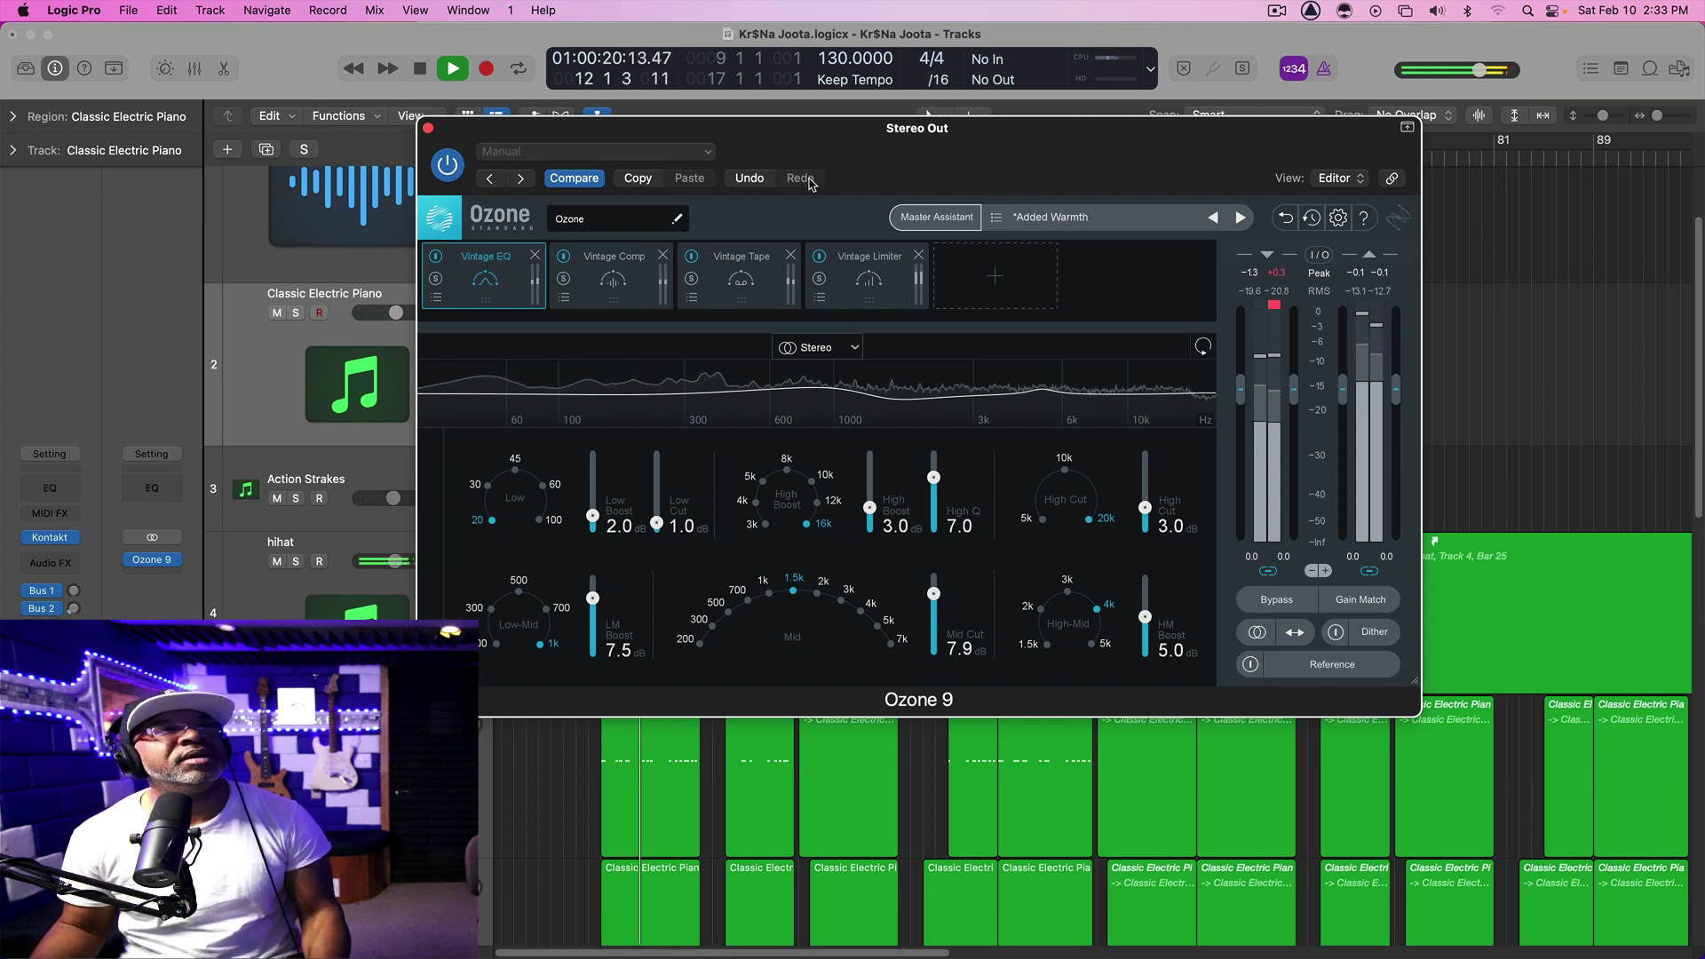
pyautogui.click(997, 220)
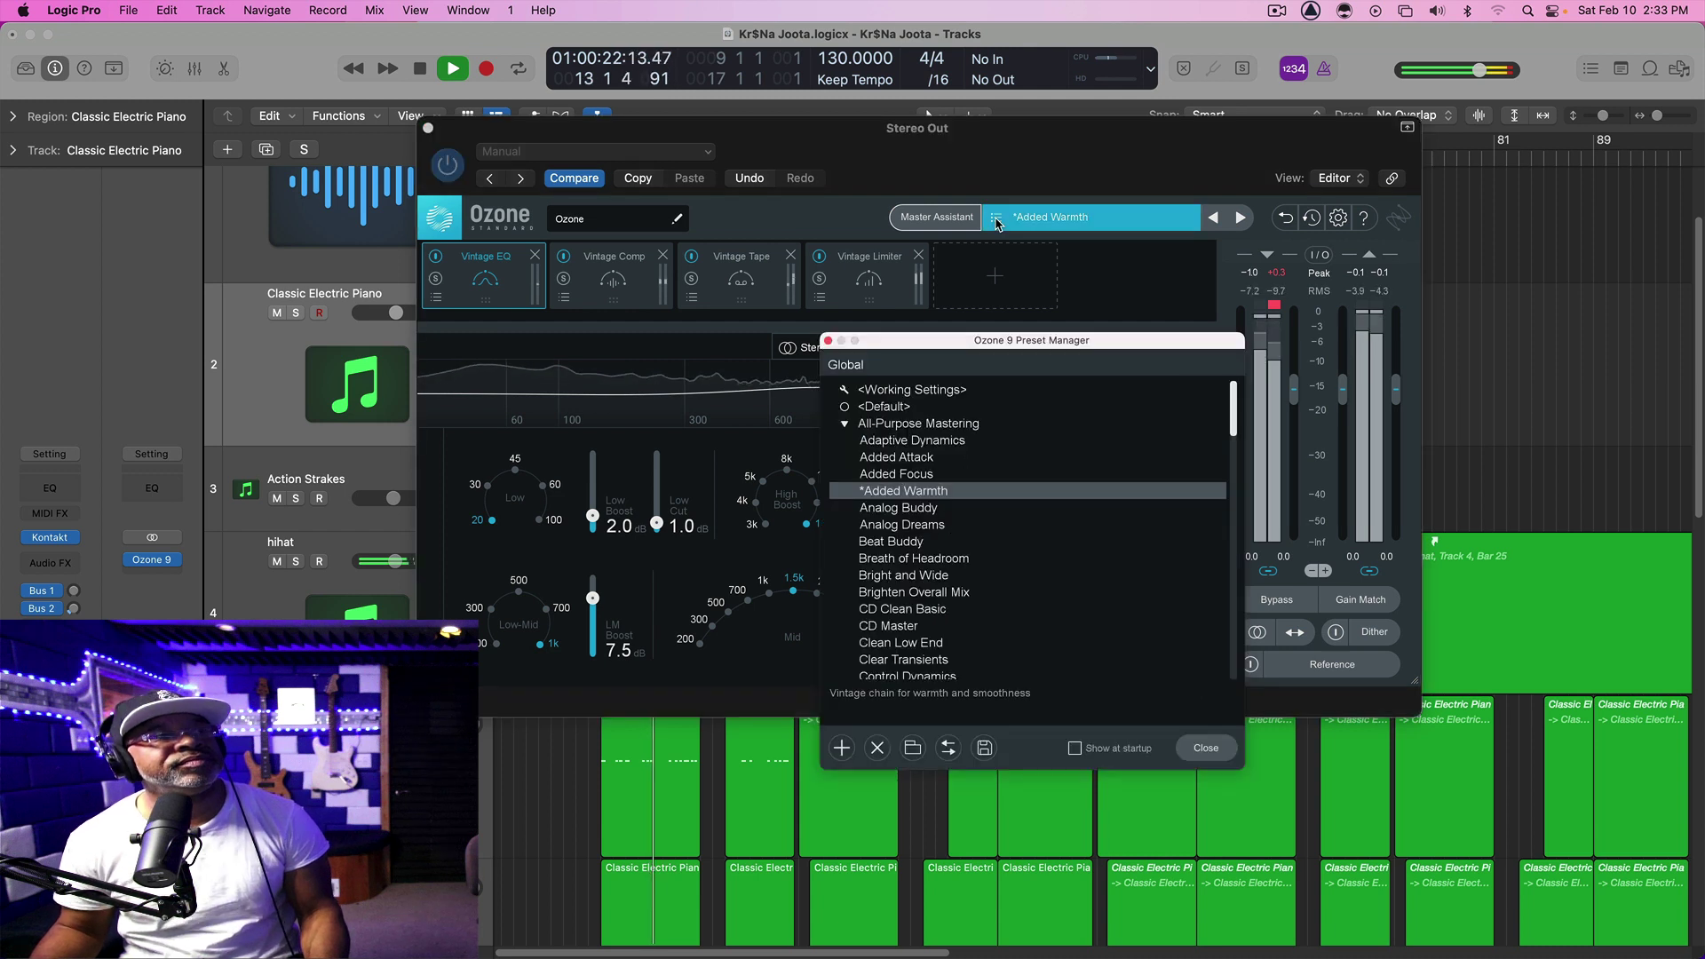
pyautogui.click(913, 528)
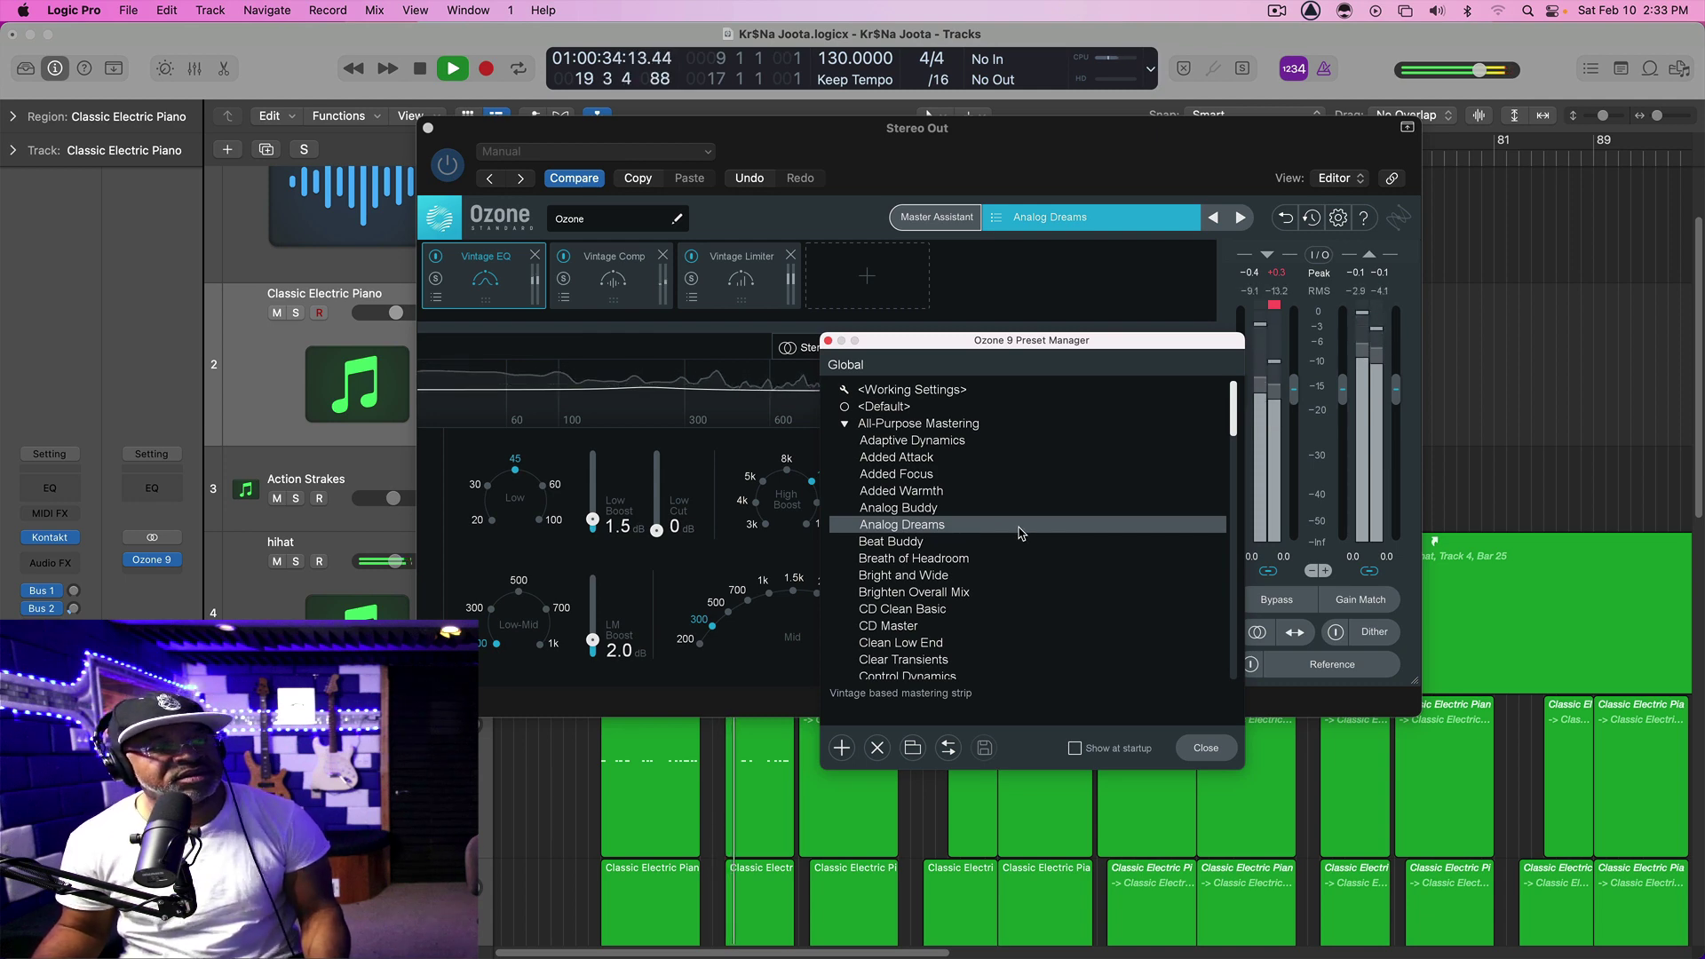
pyautogui.click(1204, 748)
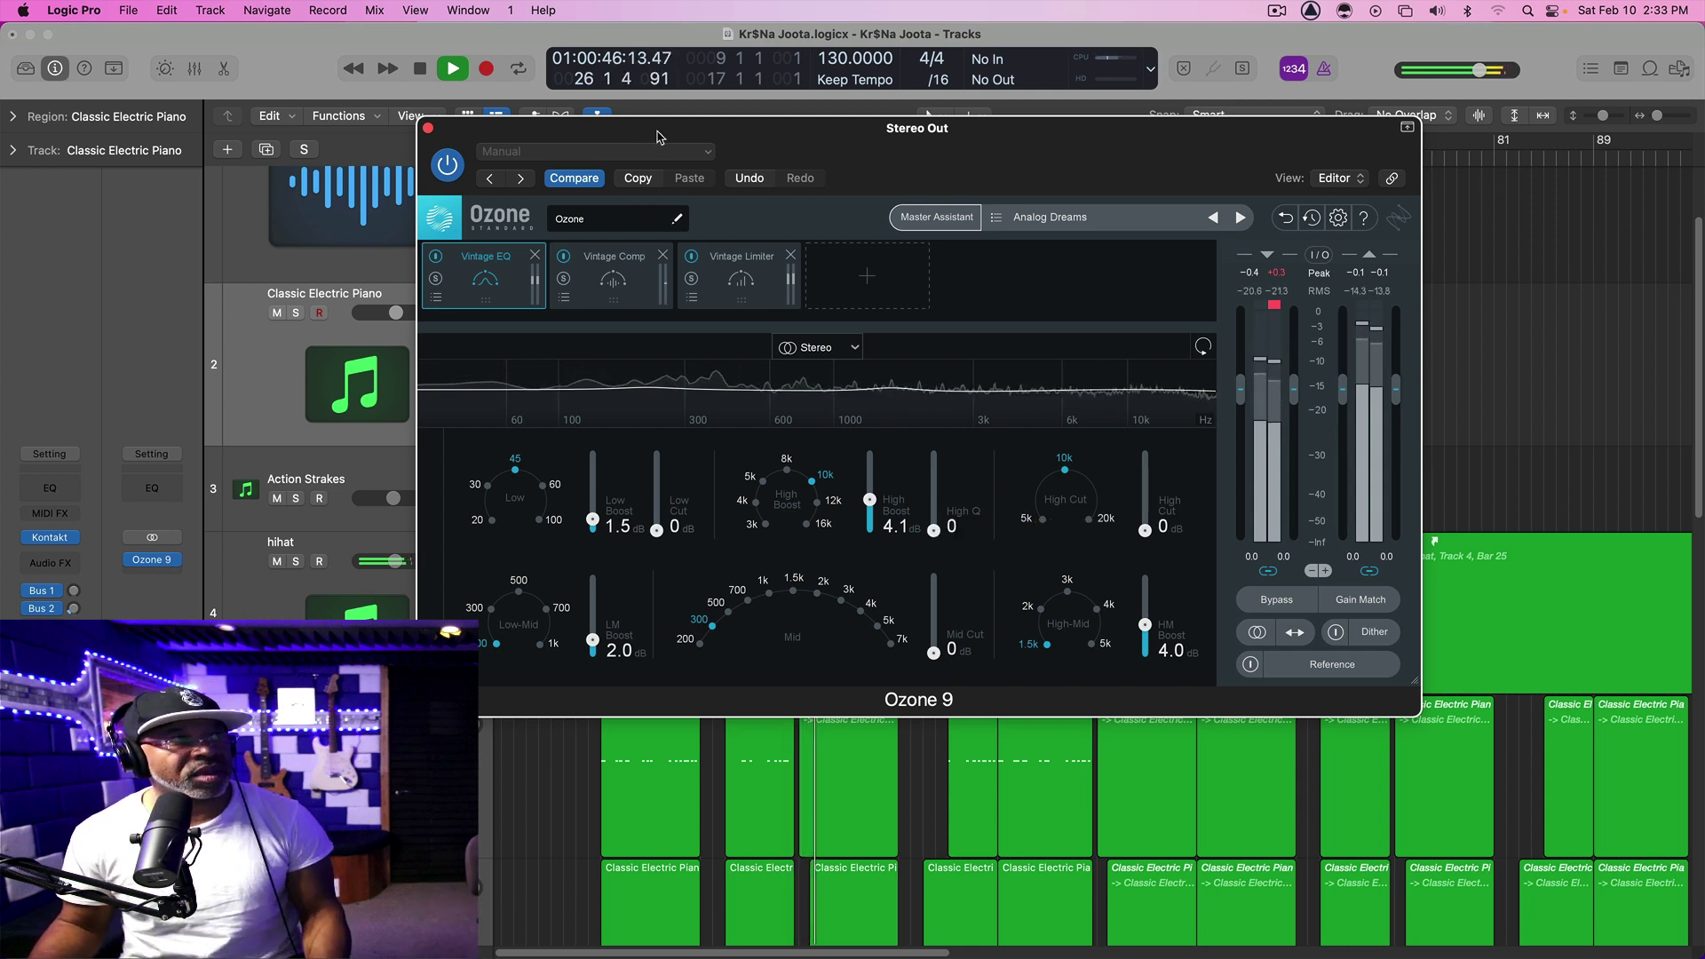
pyautogui.moveTo(657, 137); pyautogui.dragTo(719, 144)
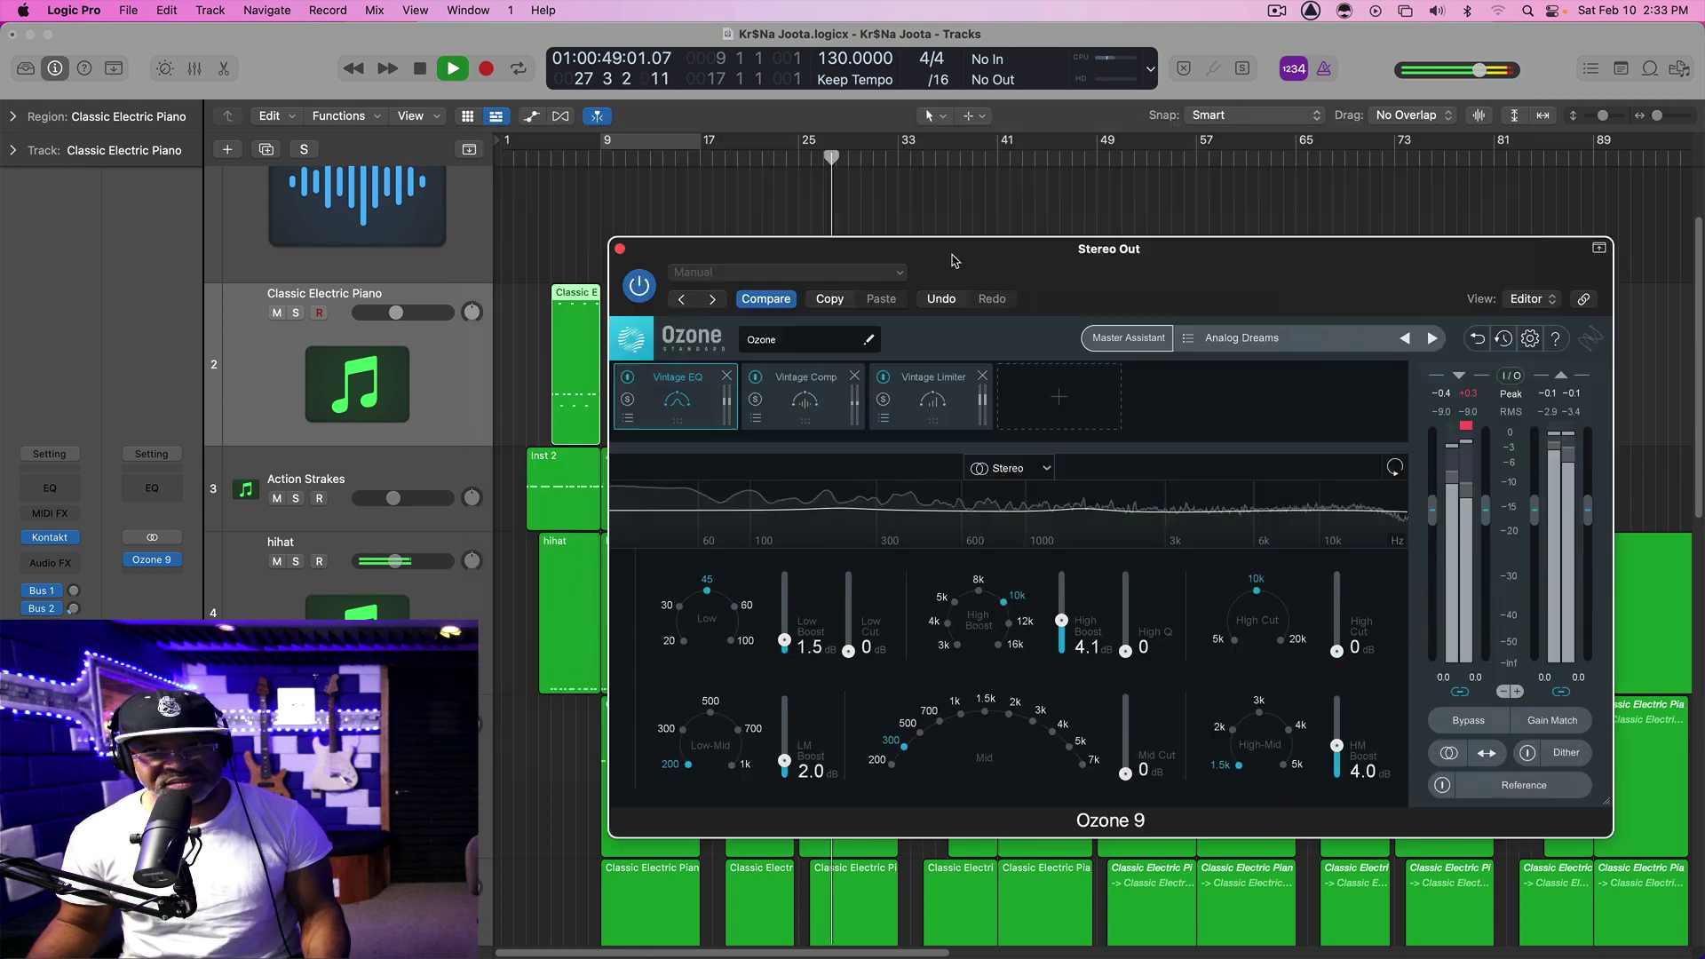
pyautogui.moveTo(823, 147); pyautogui.dragTo(1704, 153)
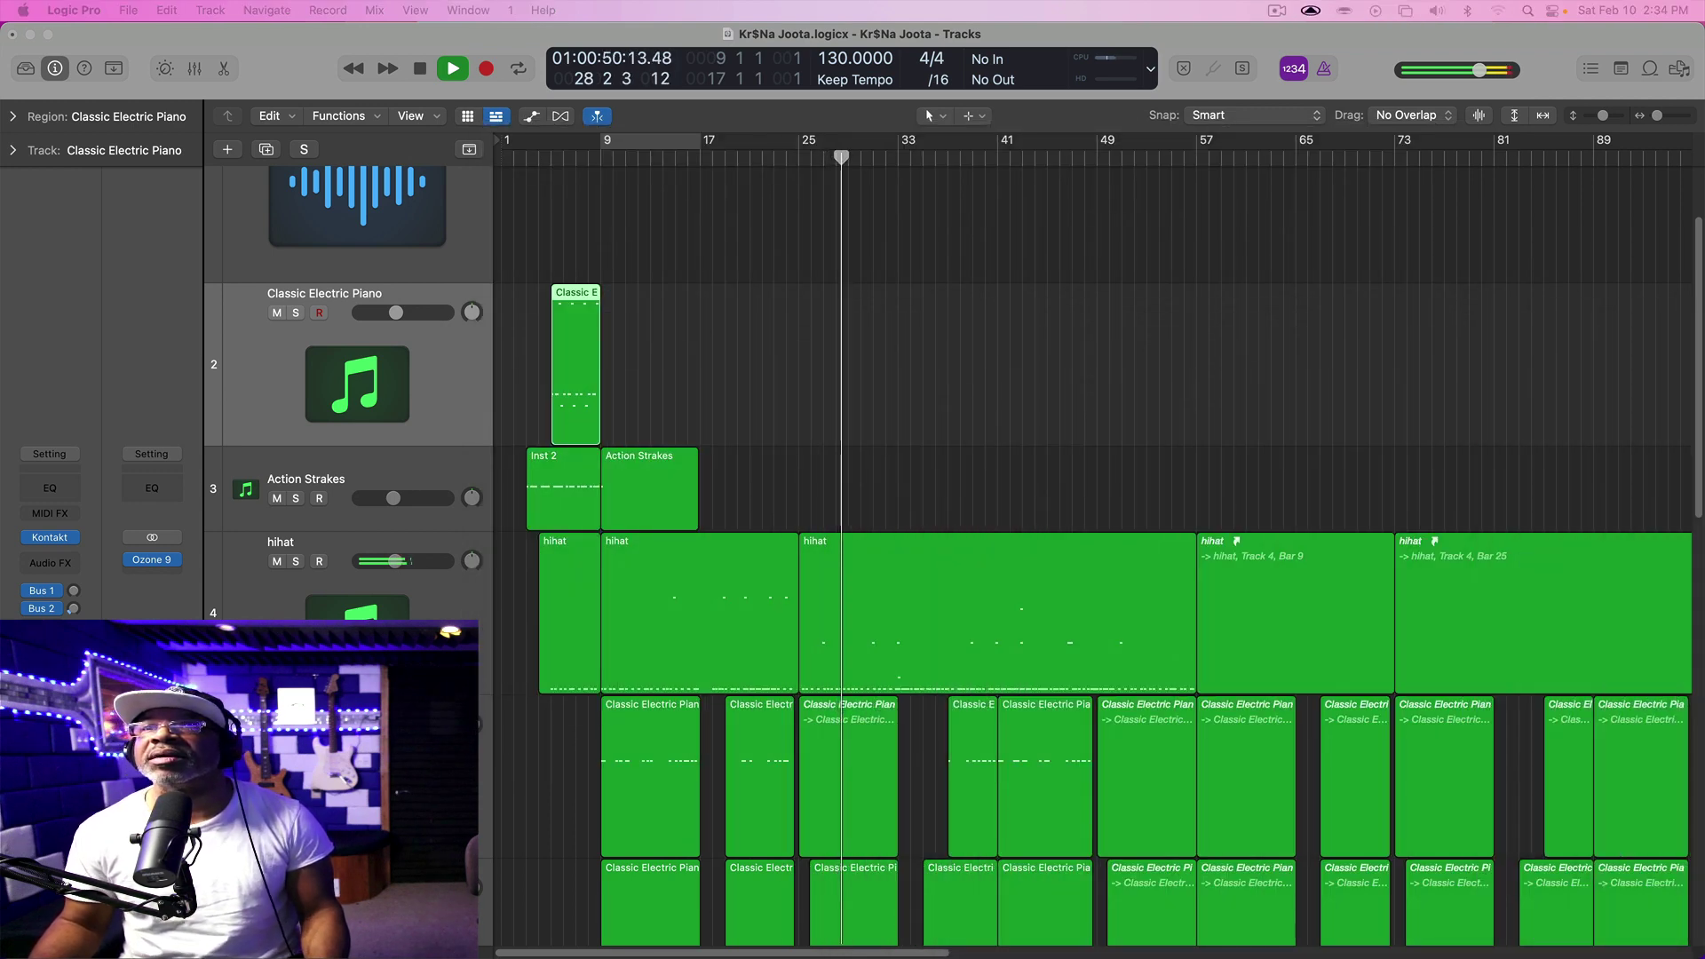
# - Replay the beat from the start, stop near bar 3, and reopen Ozone 9
pyautogui.press('space')
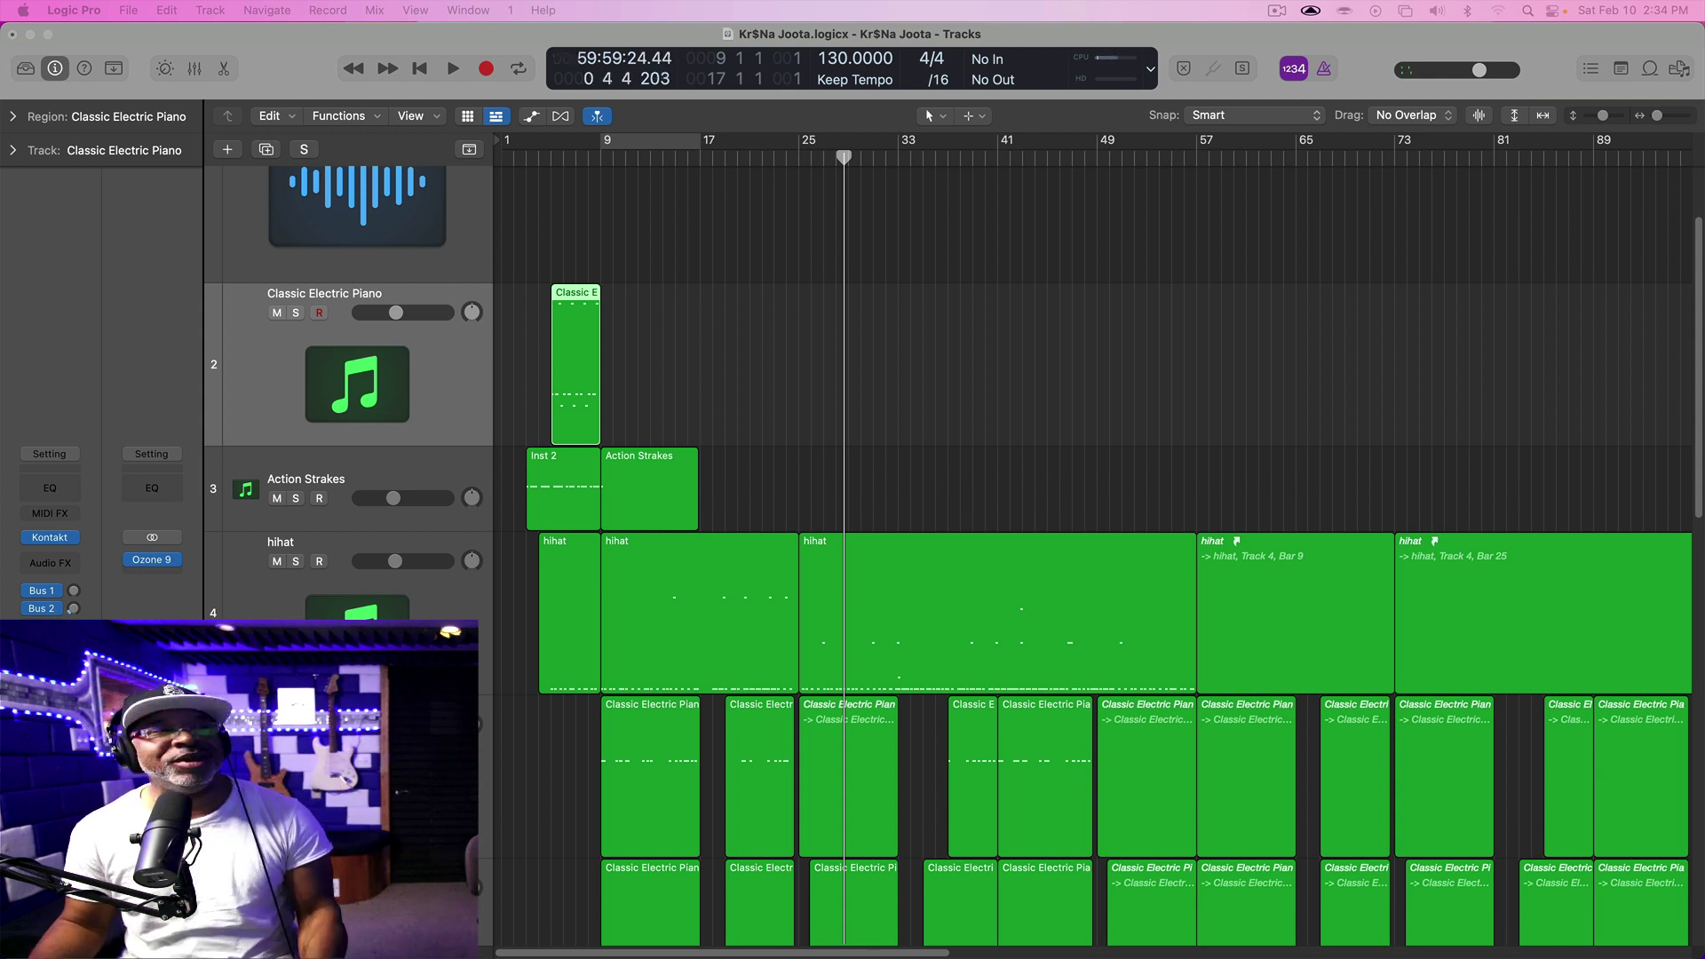
pyautogui.press('space')
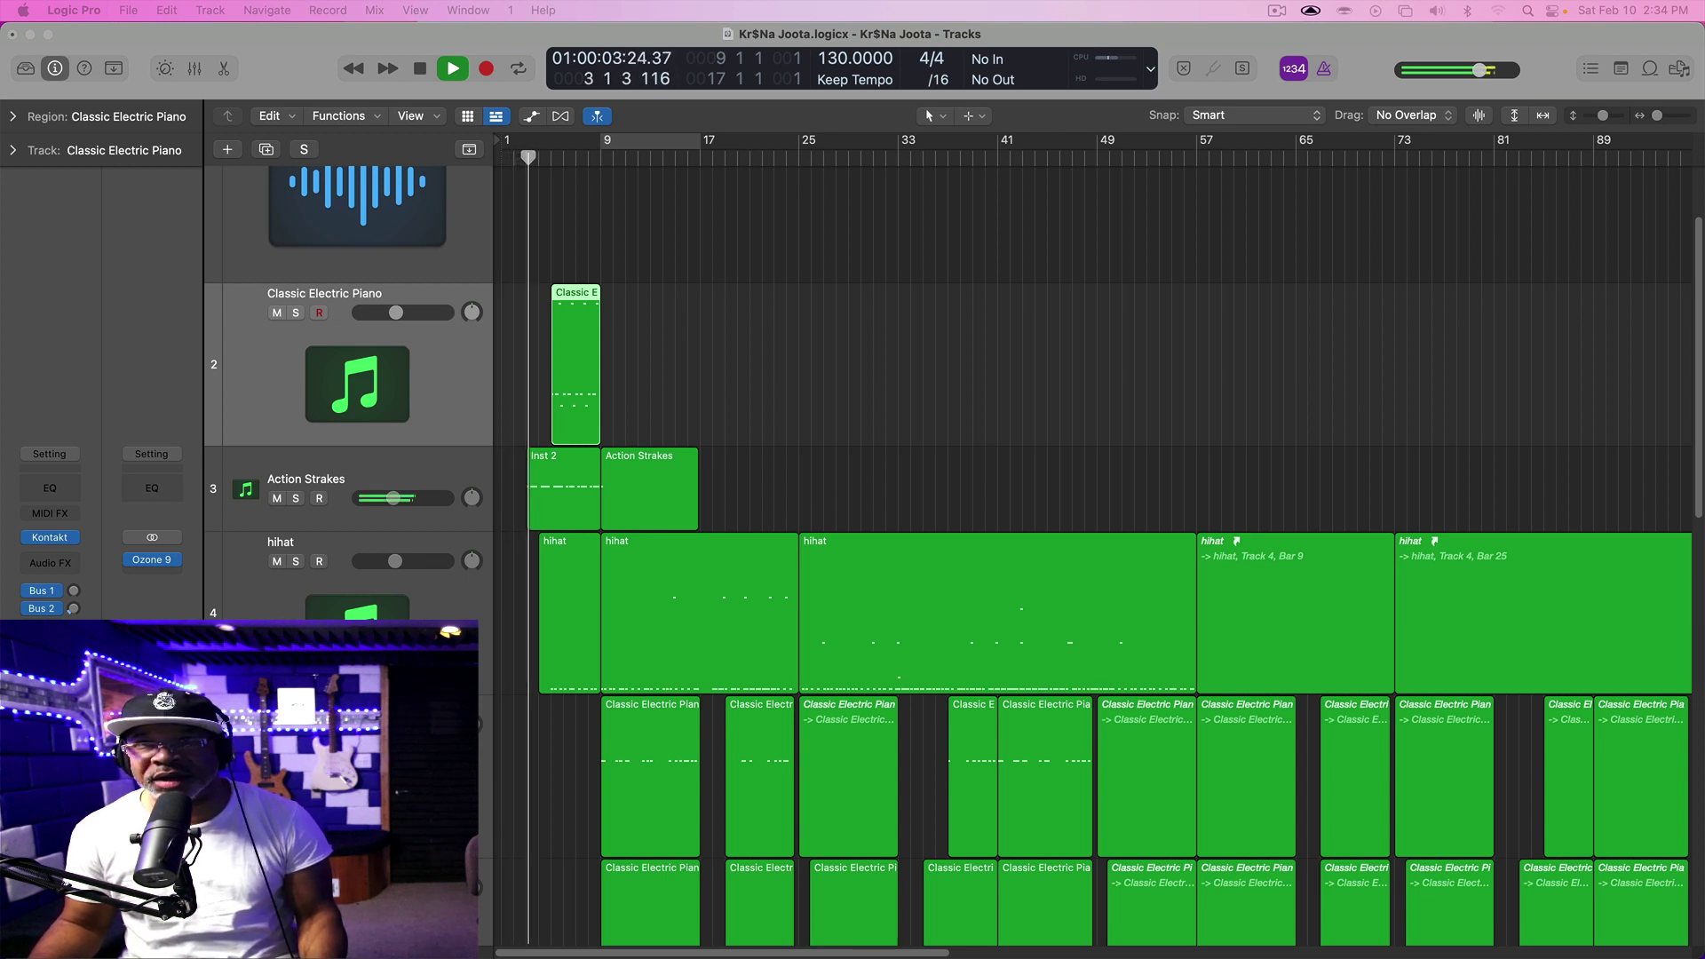
pyautogui.press('space')
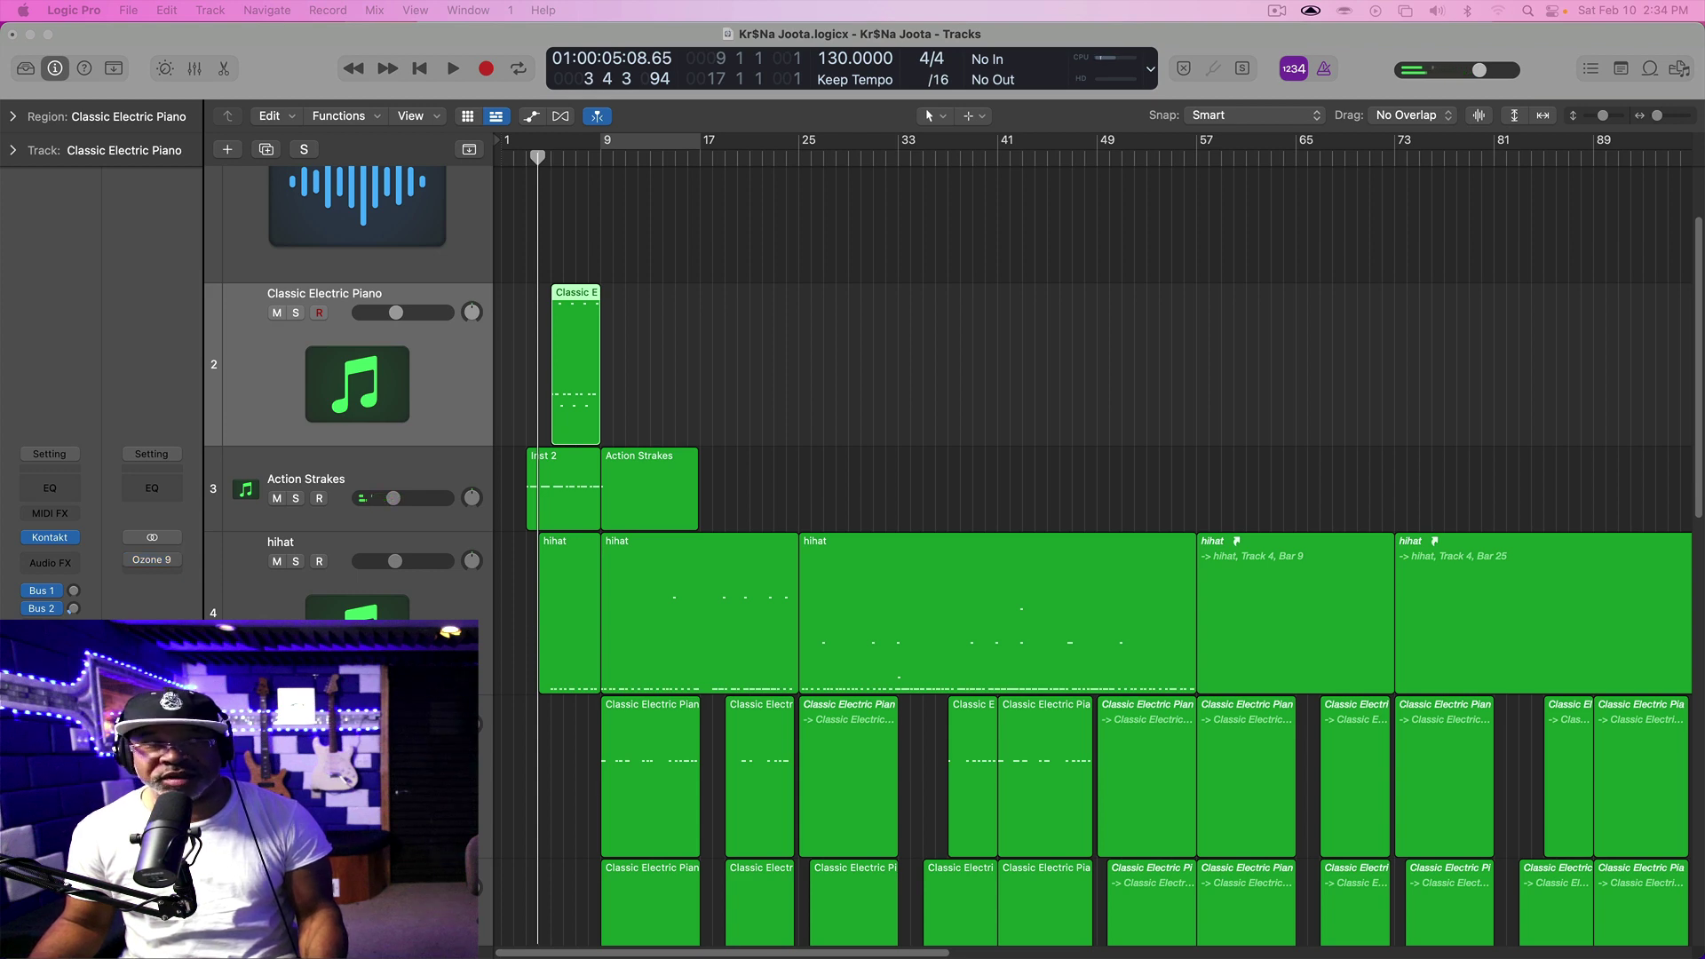
pyautogui.click(150, 559)
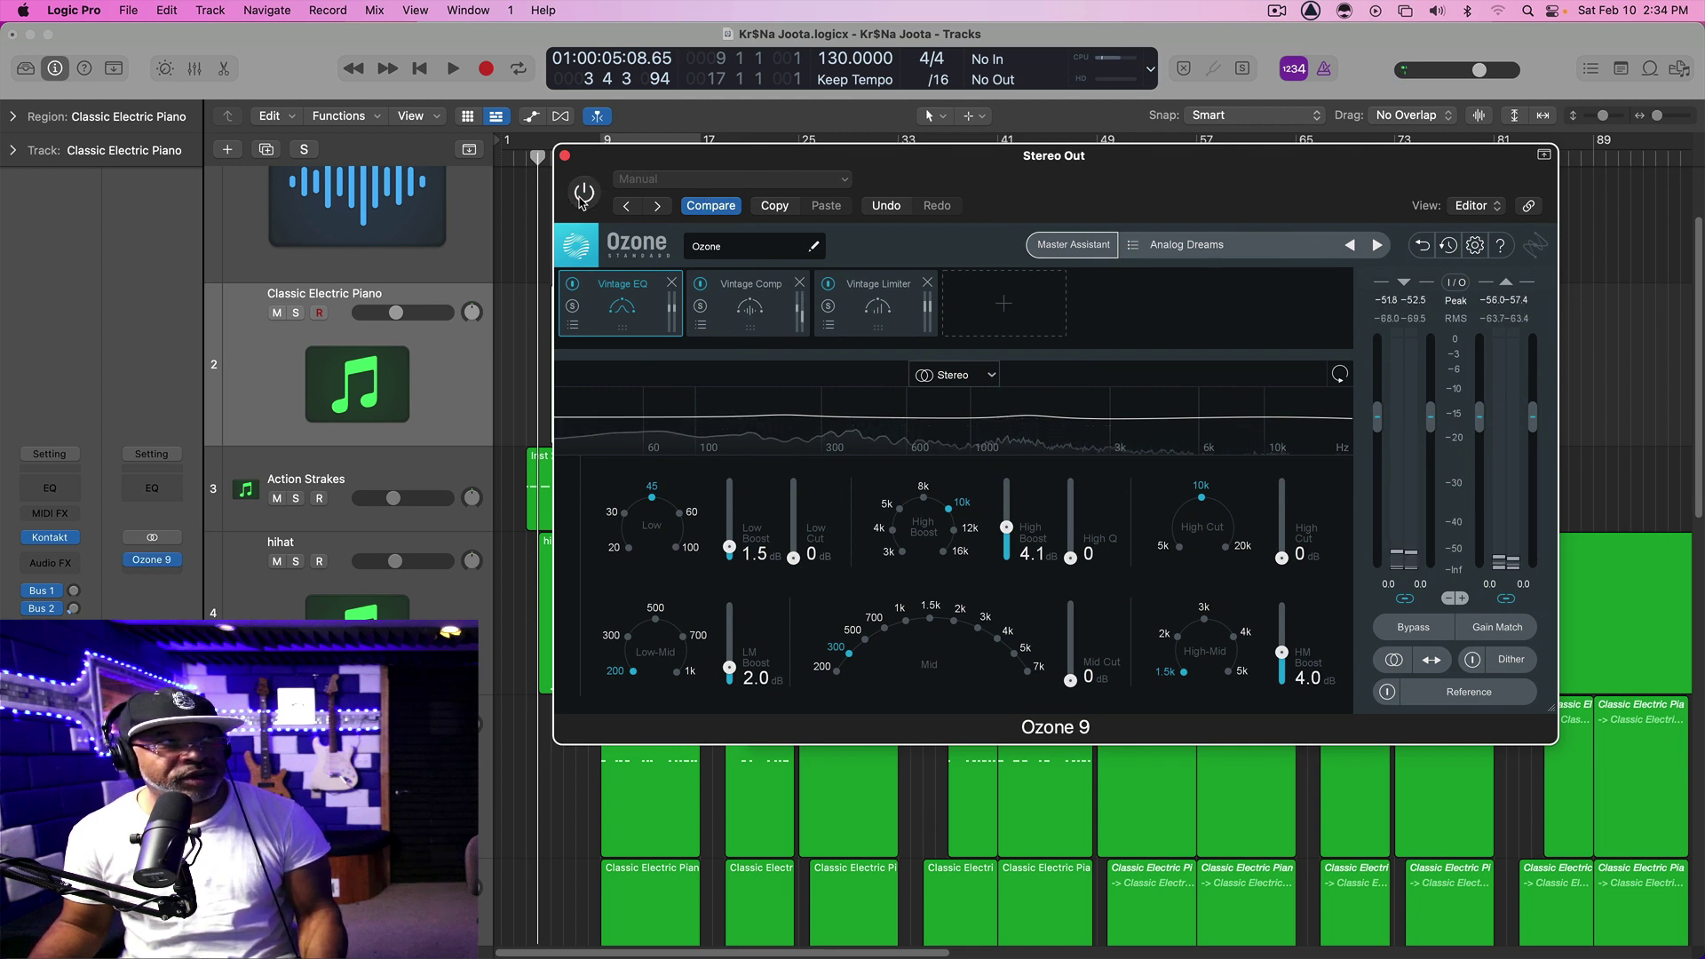
# - A/B the beat from bar 1 with Ozone 9 bypassed and active, leaving it on
pyautogui.press('Return')
pyautogui.press('space')
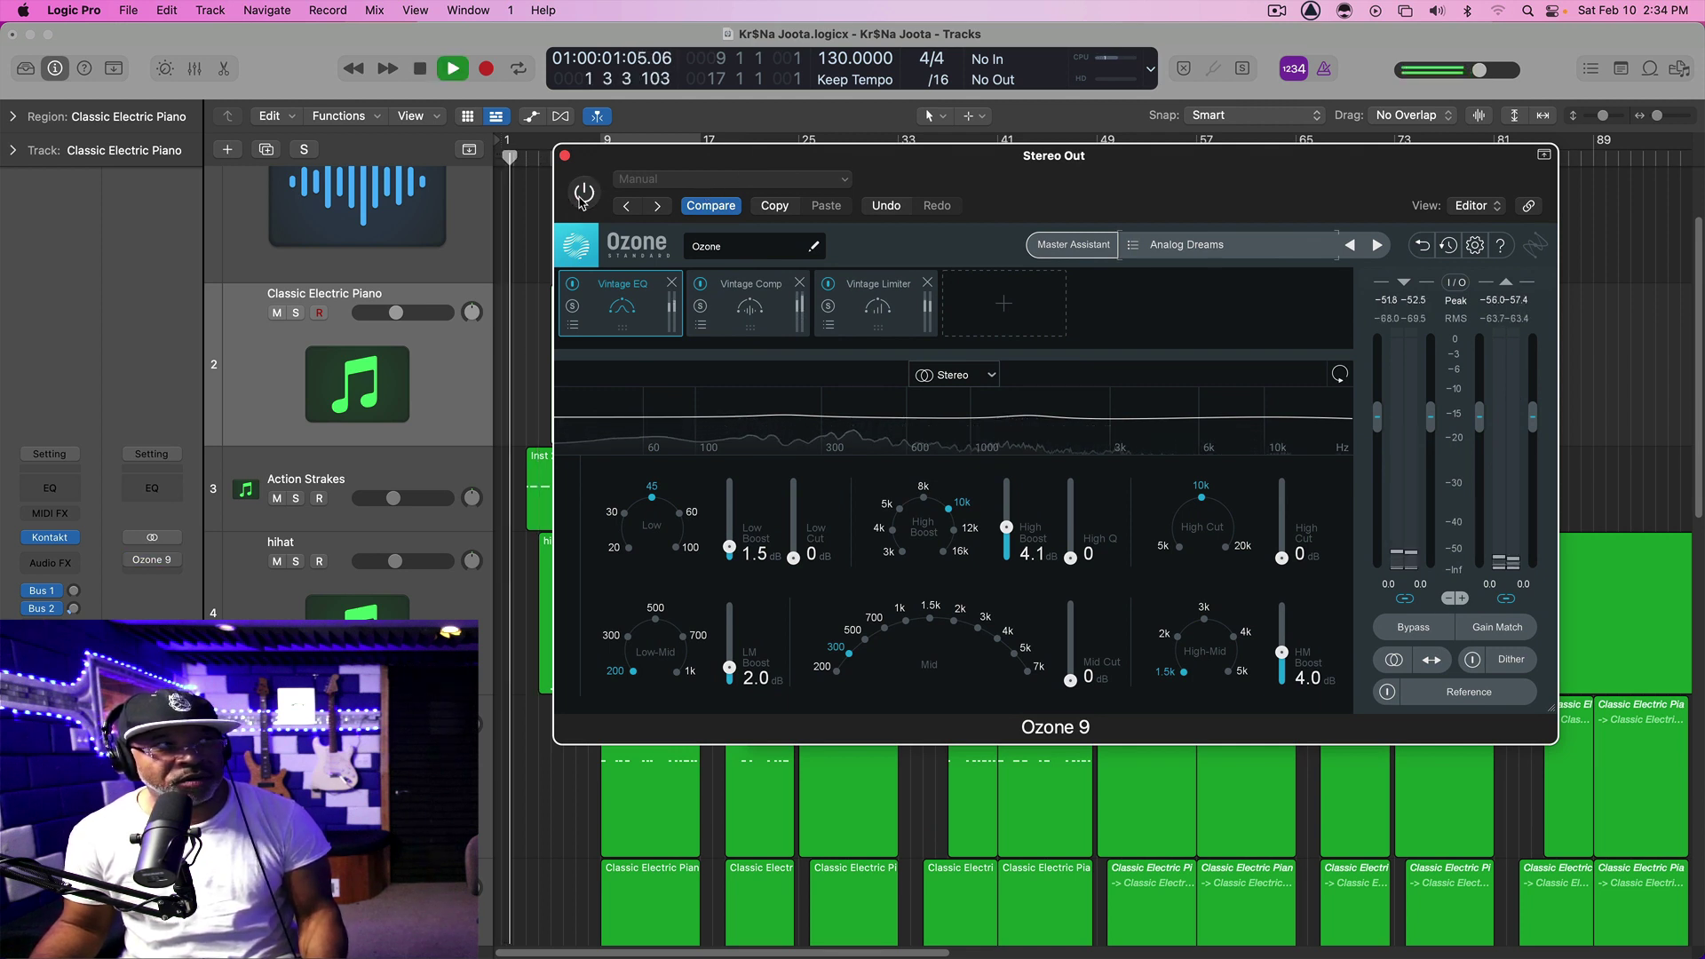
pyautogui.click(583, 196)
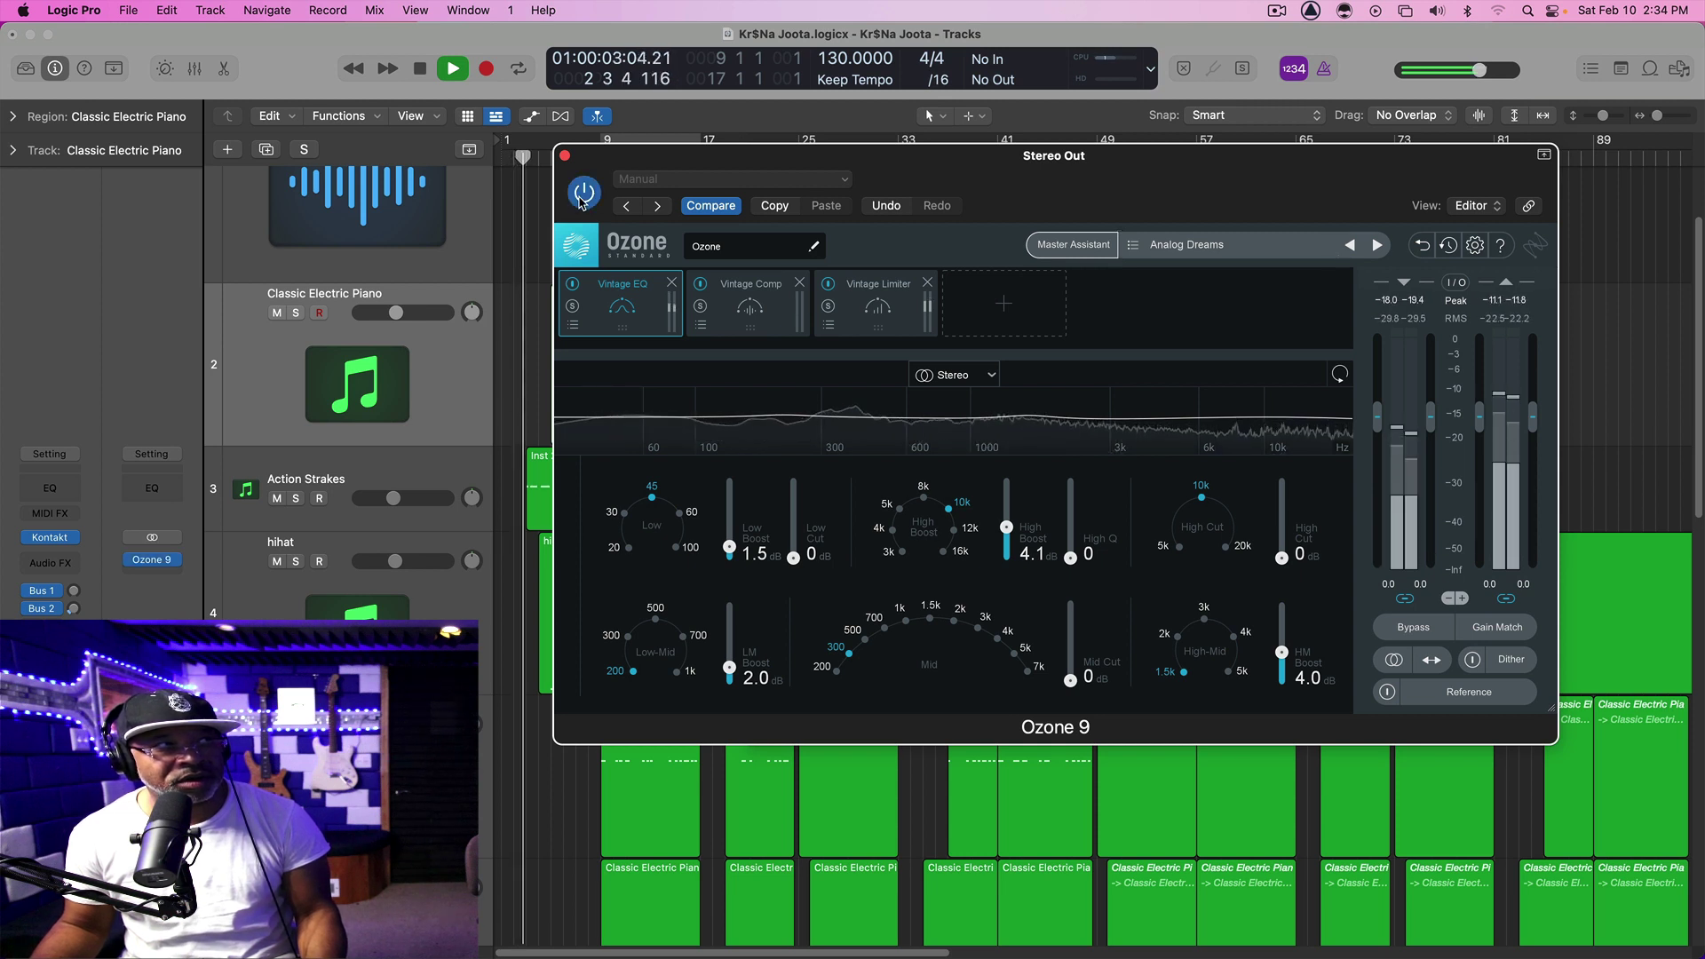
pyautogui.press('space')
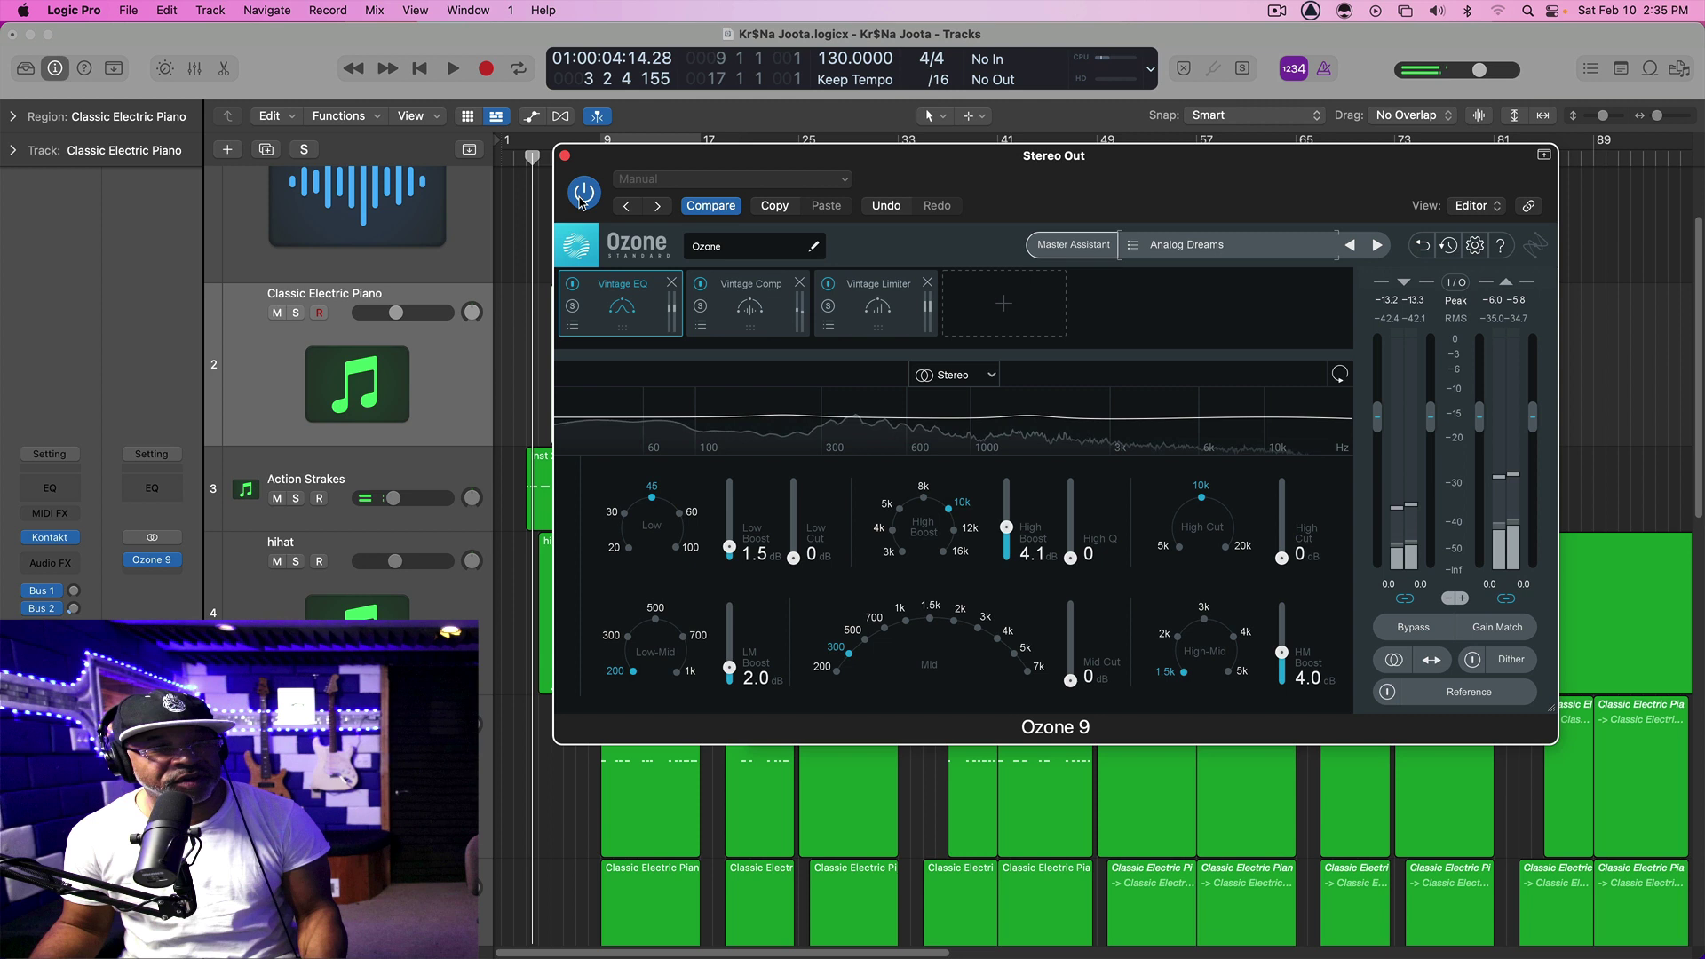
pyautogui.press('Return')
pyautogui.press('space')
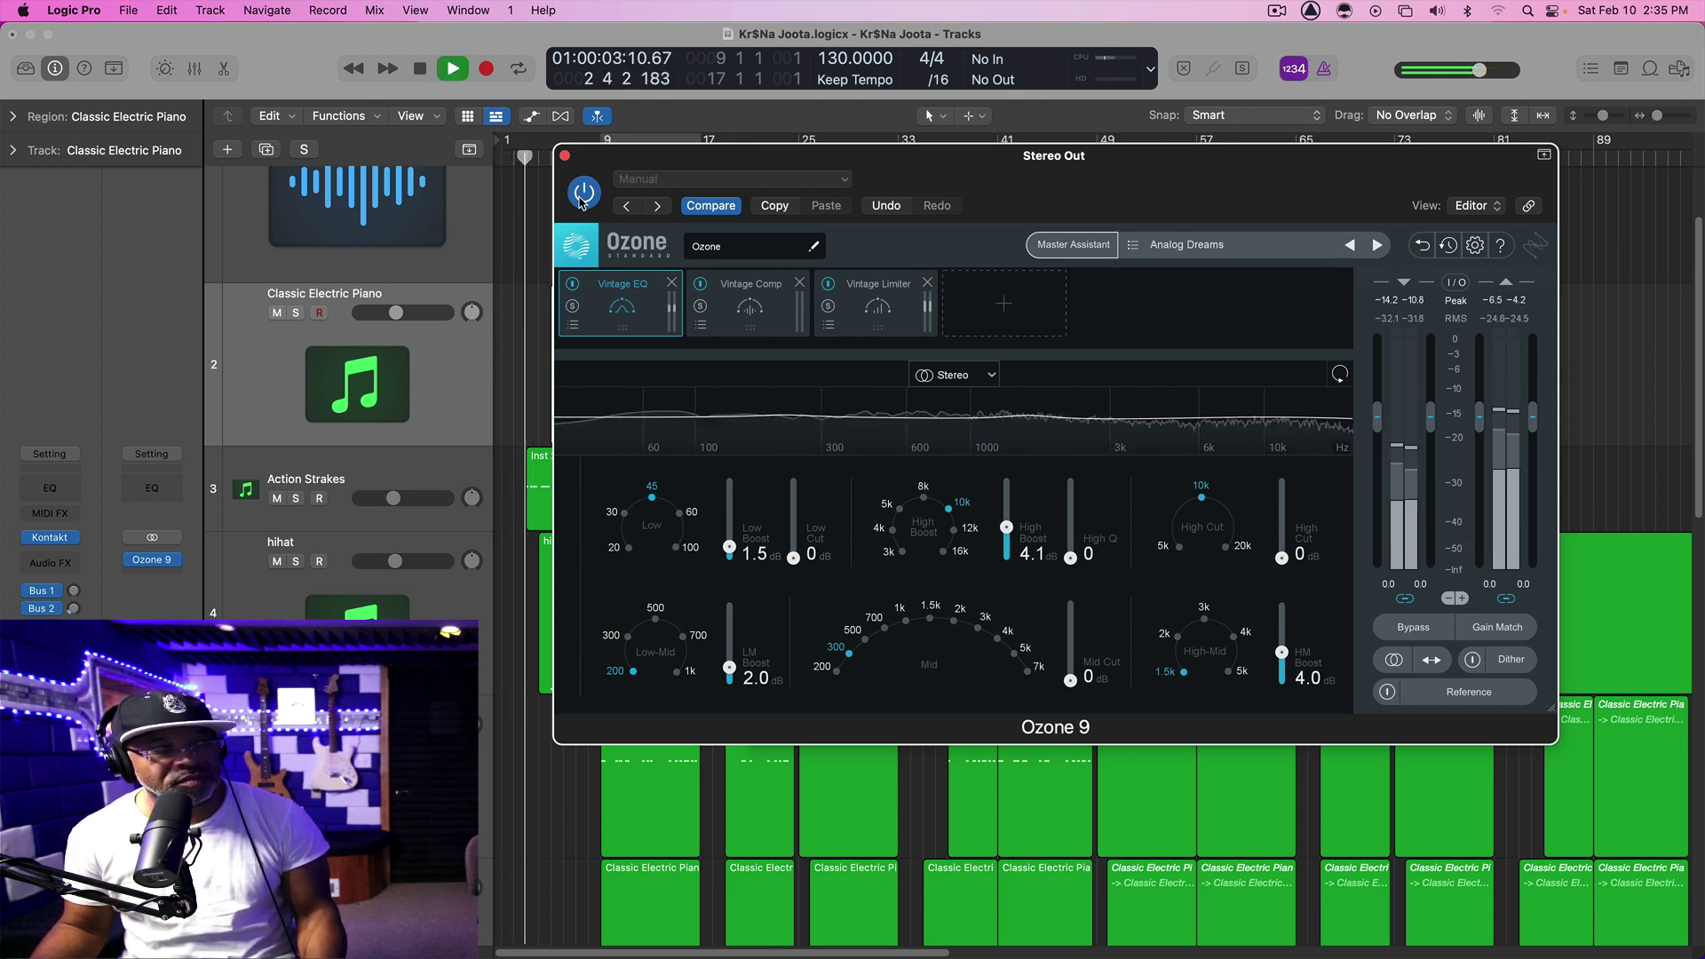
pyautogui.press('space')
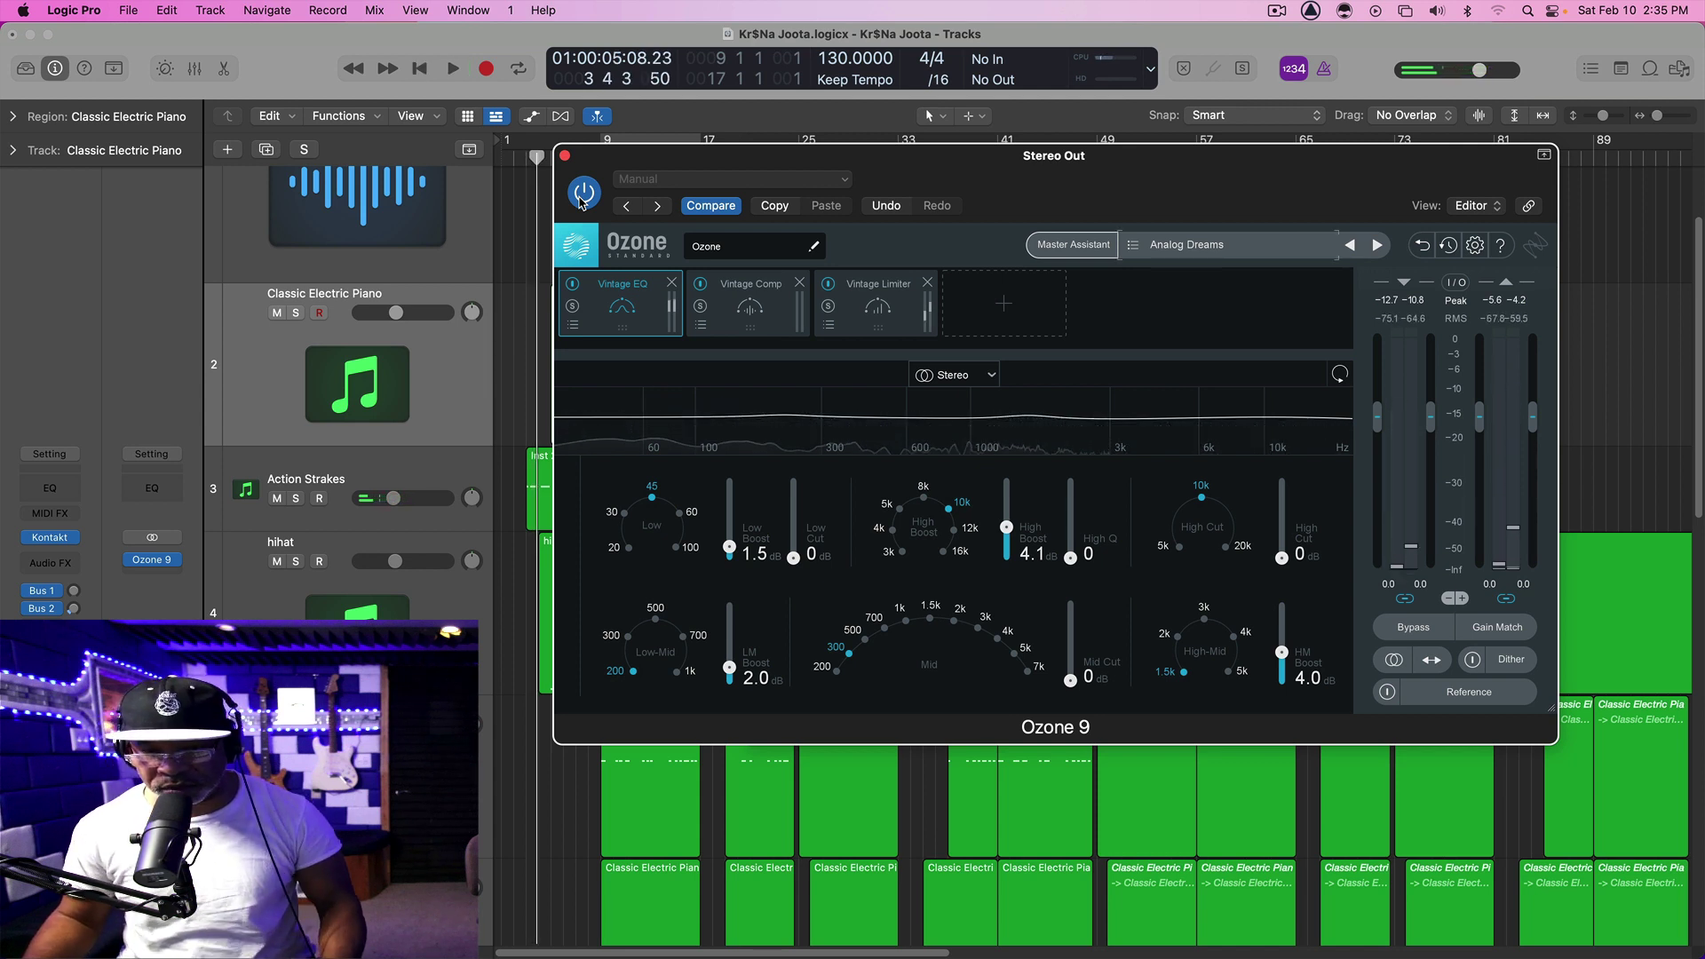
pyautogui.press('space')
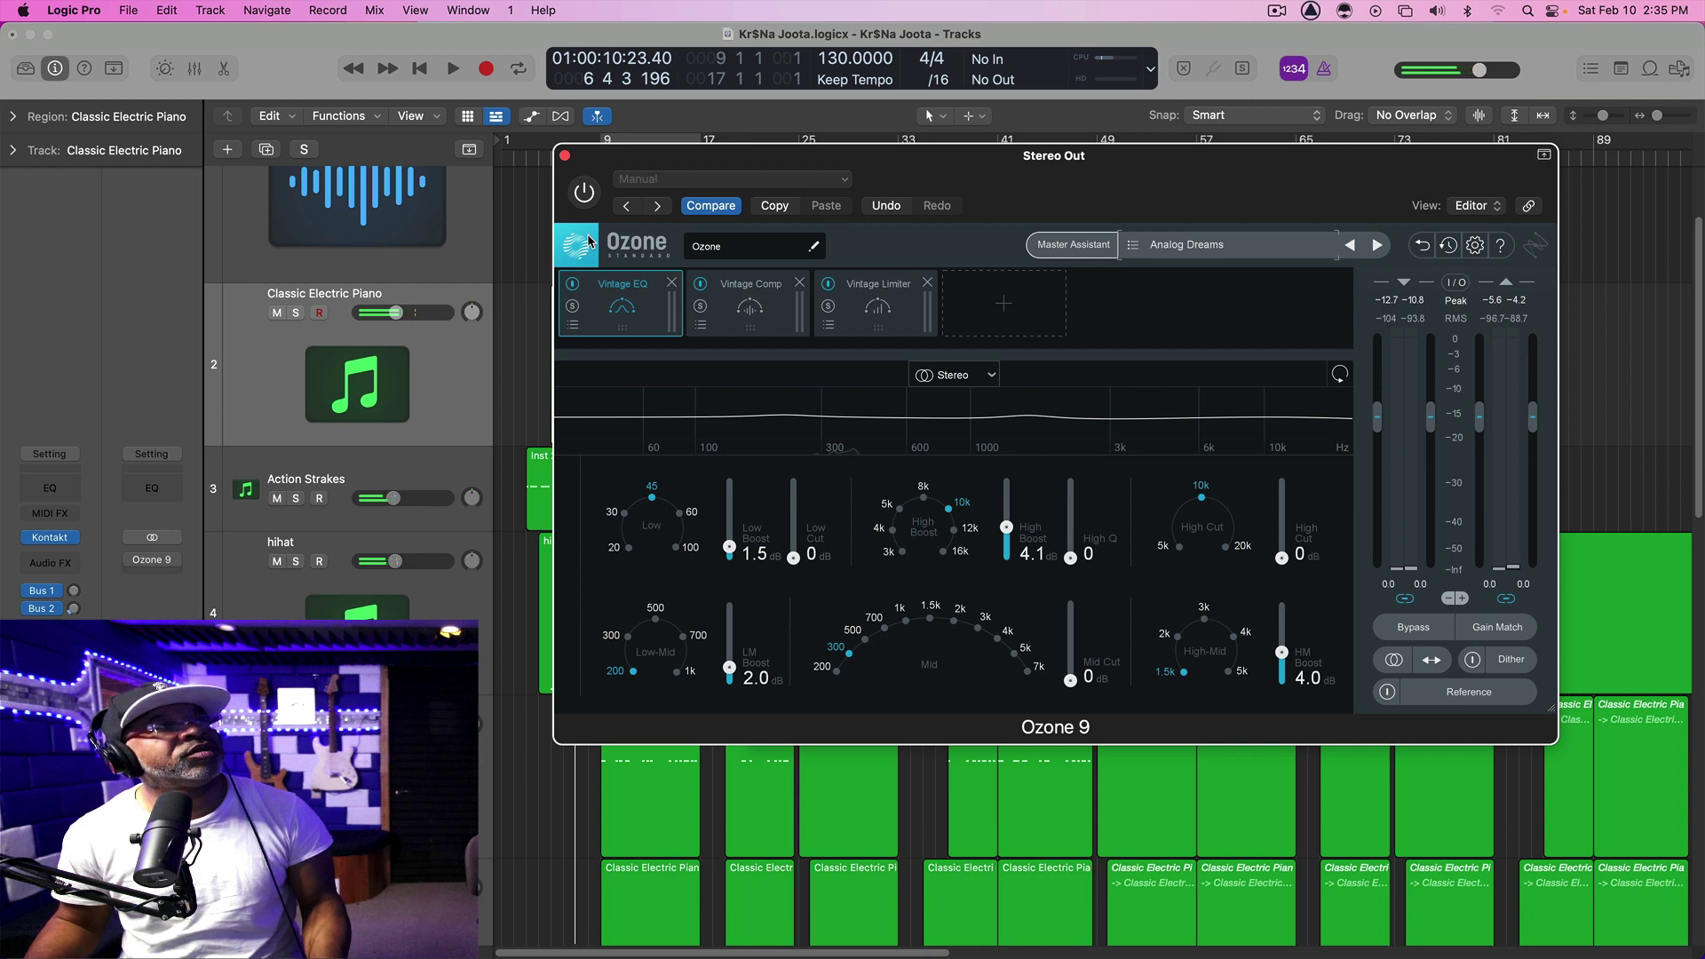
pyautogui.click(584, 202)
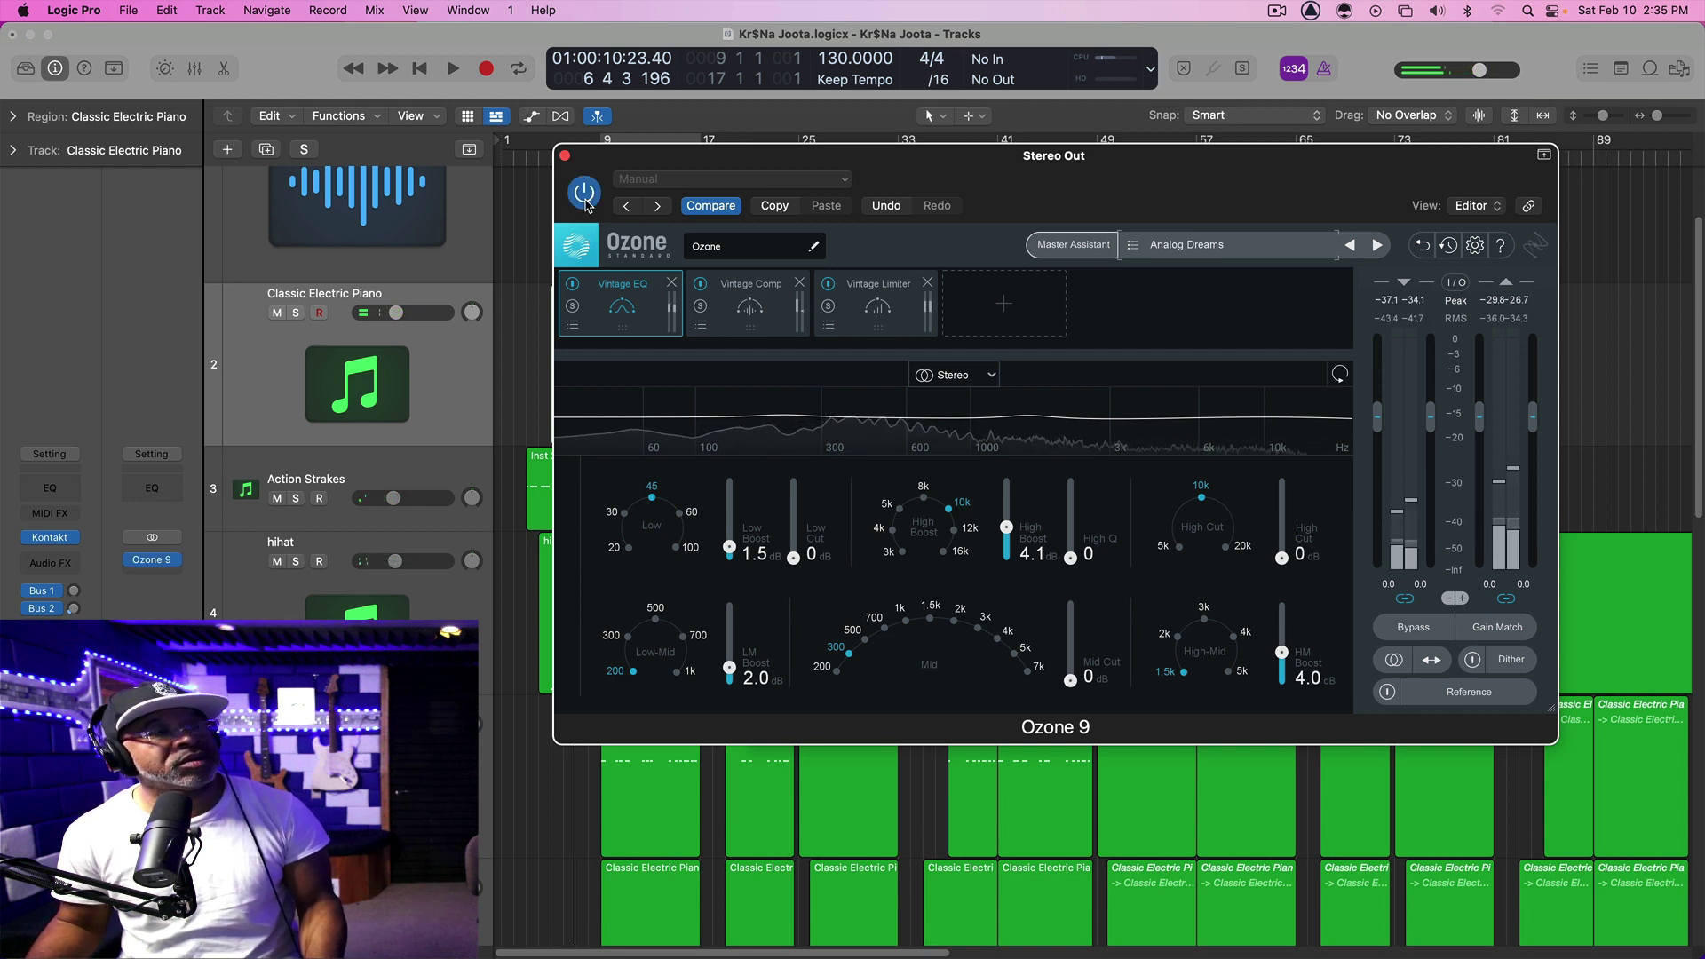
pyautogui.press('space')
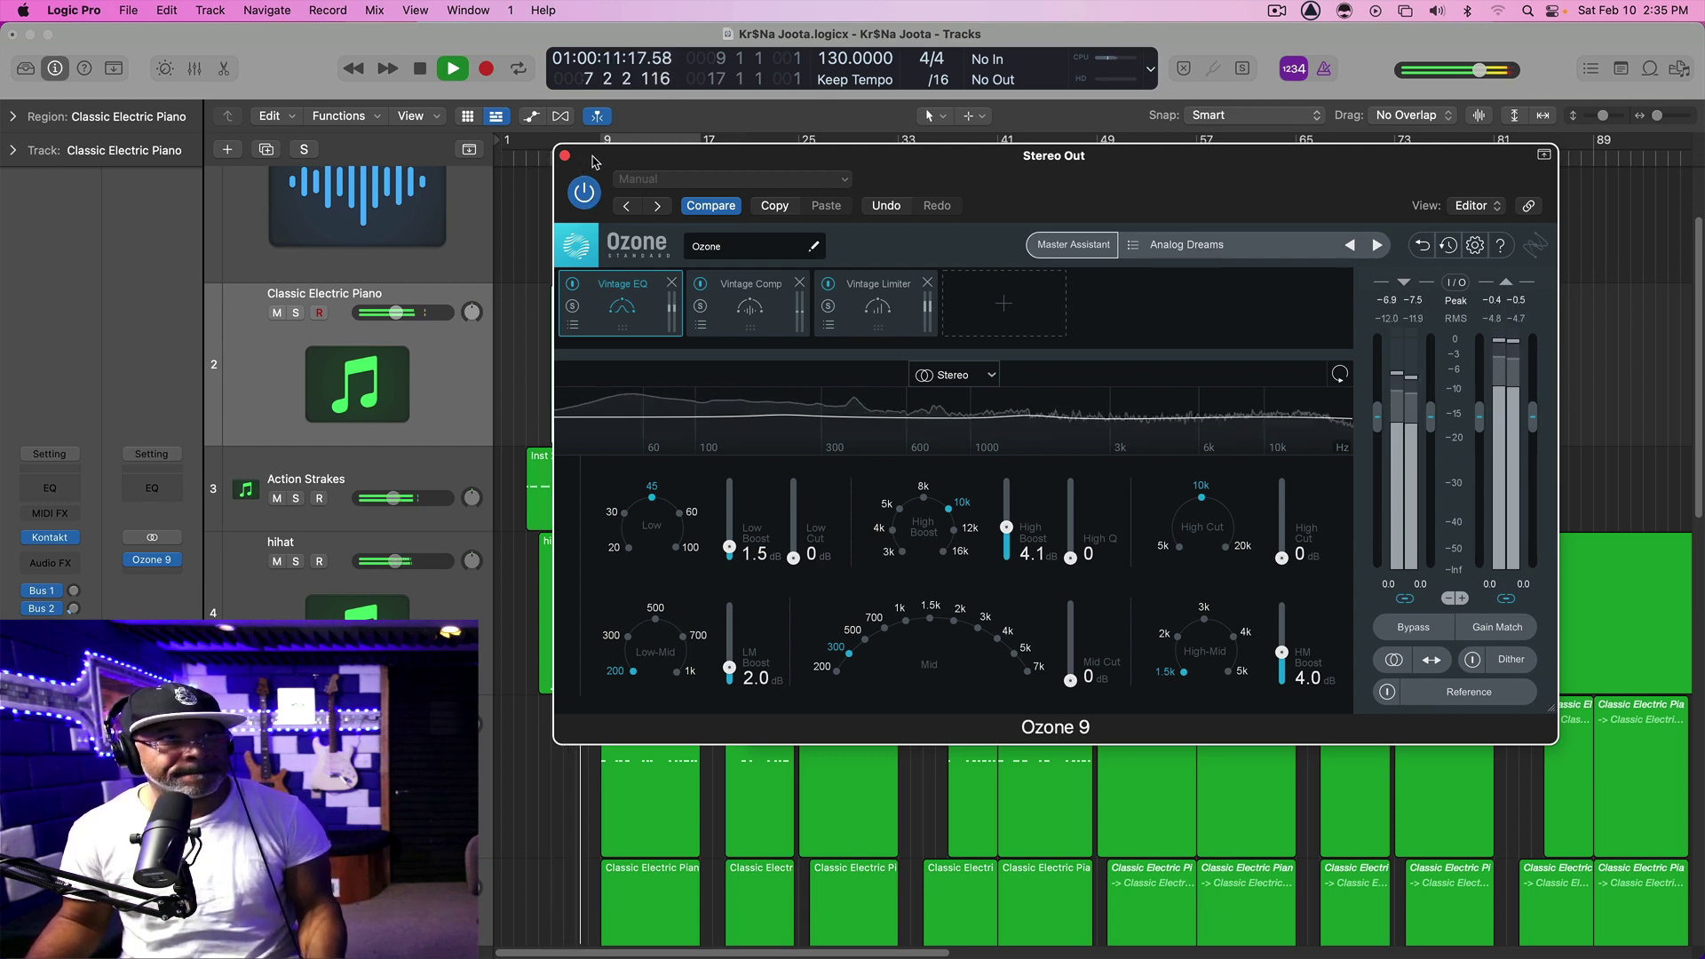
# - Lower the Classic Electric Piano volume to -9.4 dB, then stop playback around bar 22
pyautogui.moveTo(593, 161); pyautogui.dragTo(728, 134)
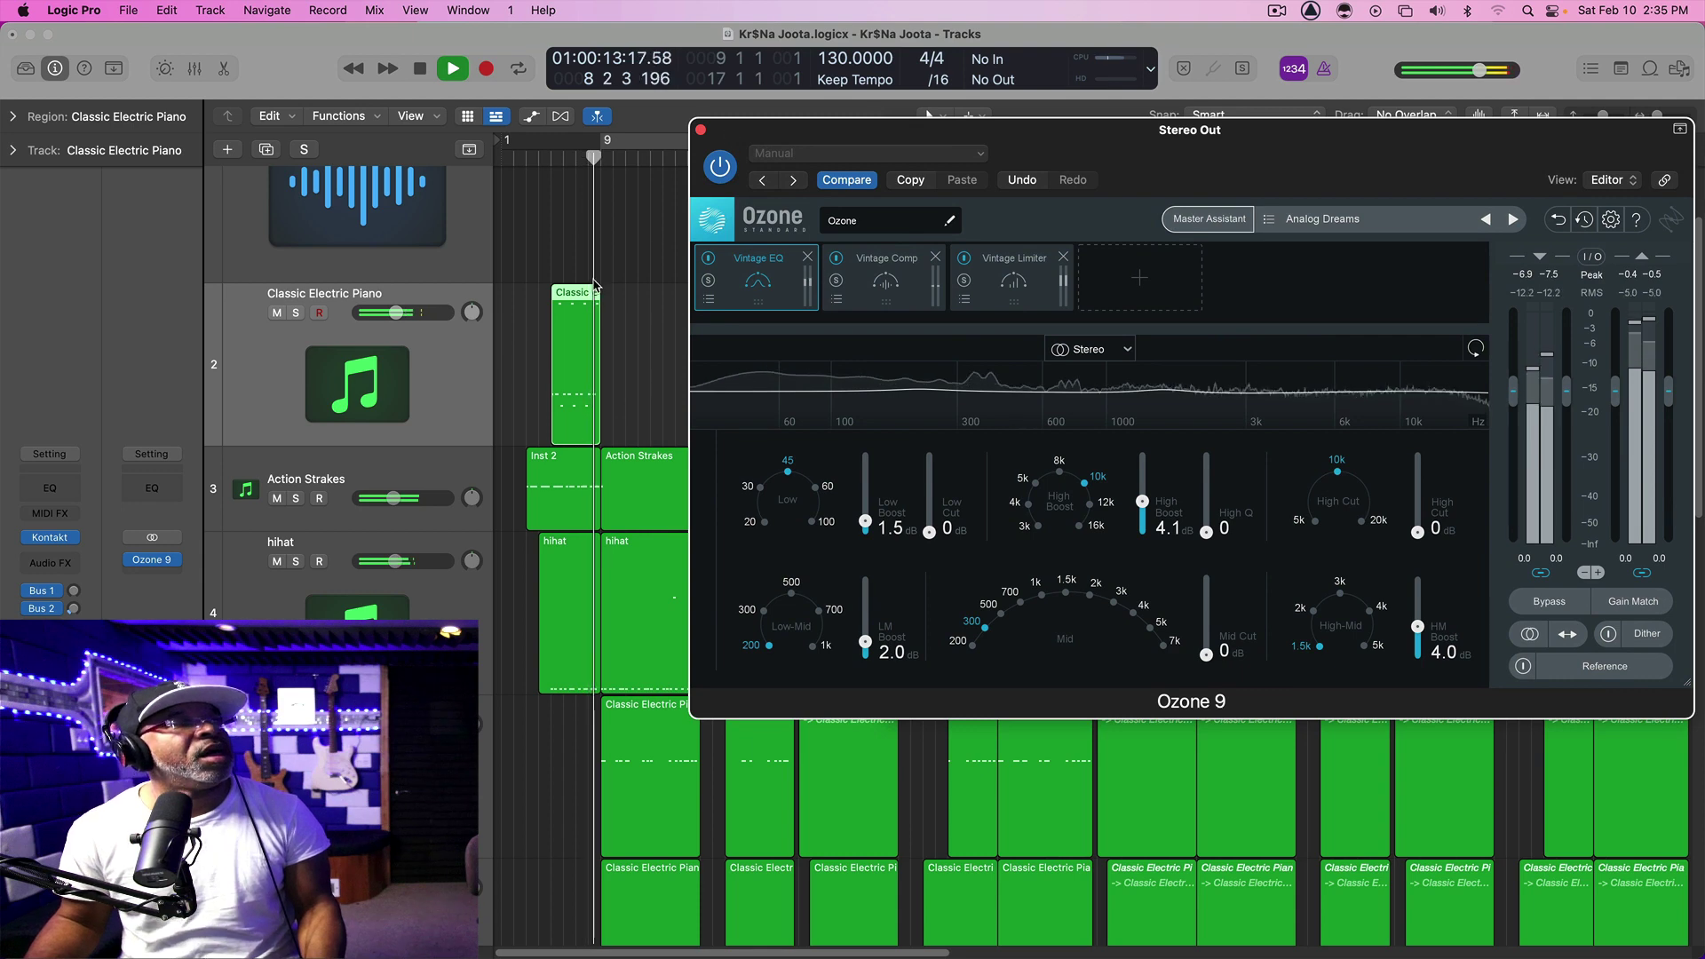
pyautogui.scroll(3, 559, 307)
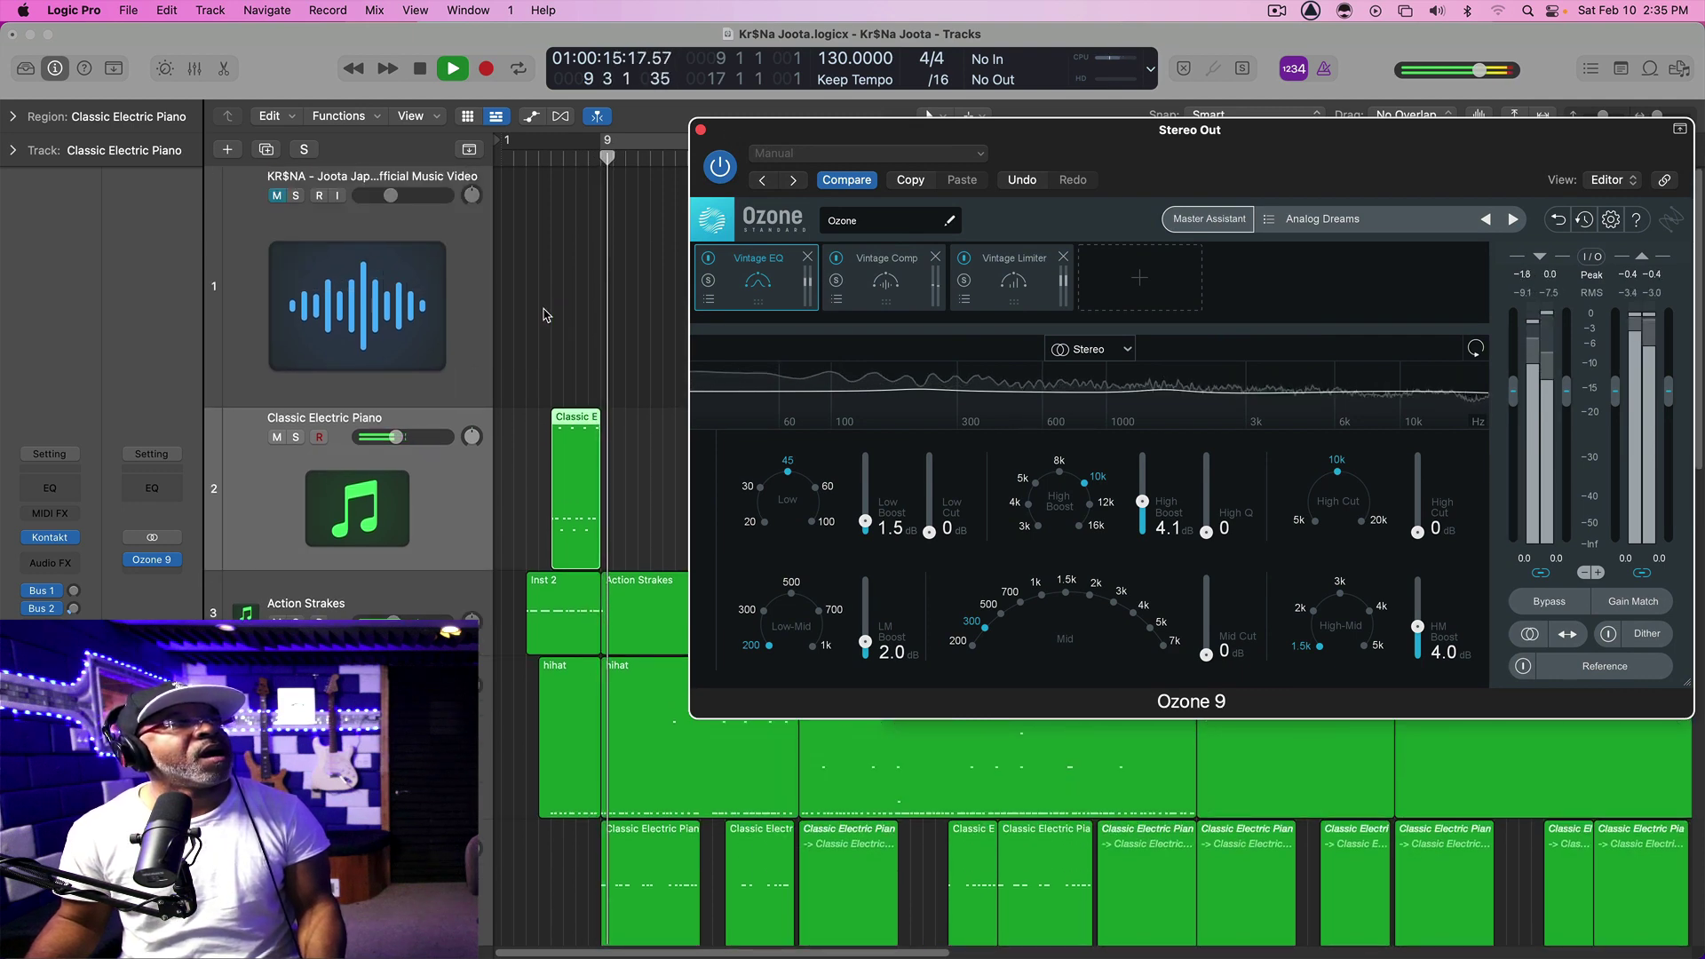
pyautogui.scroll(-3, 397, 323)
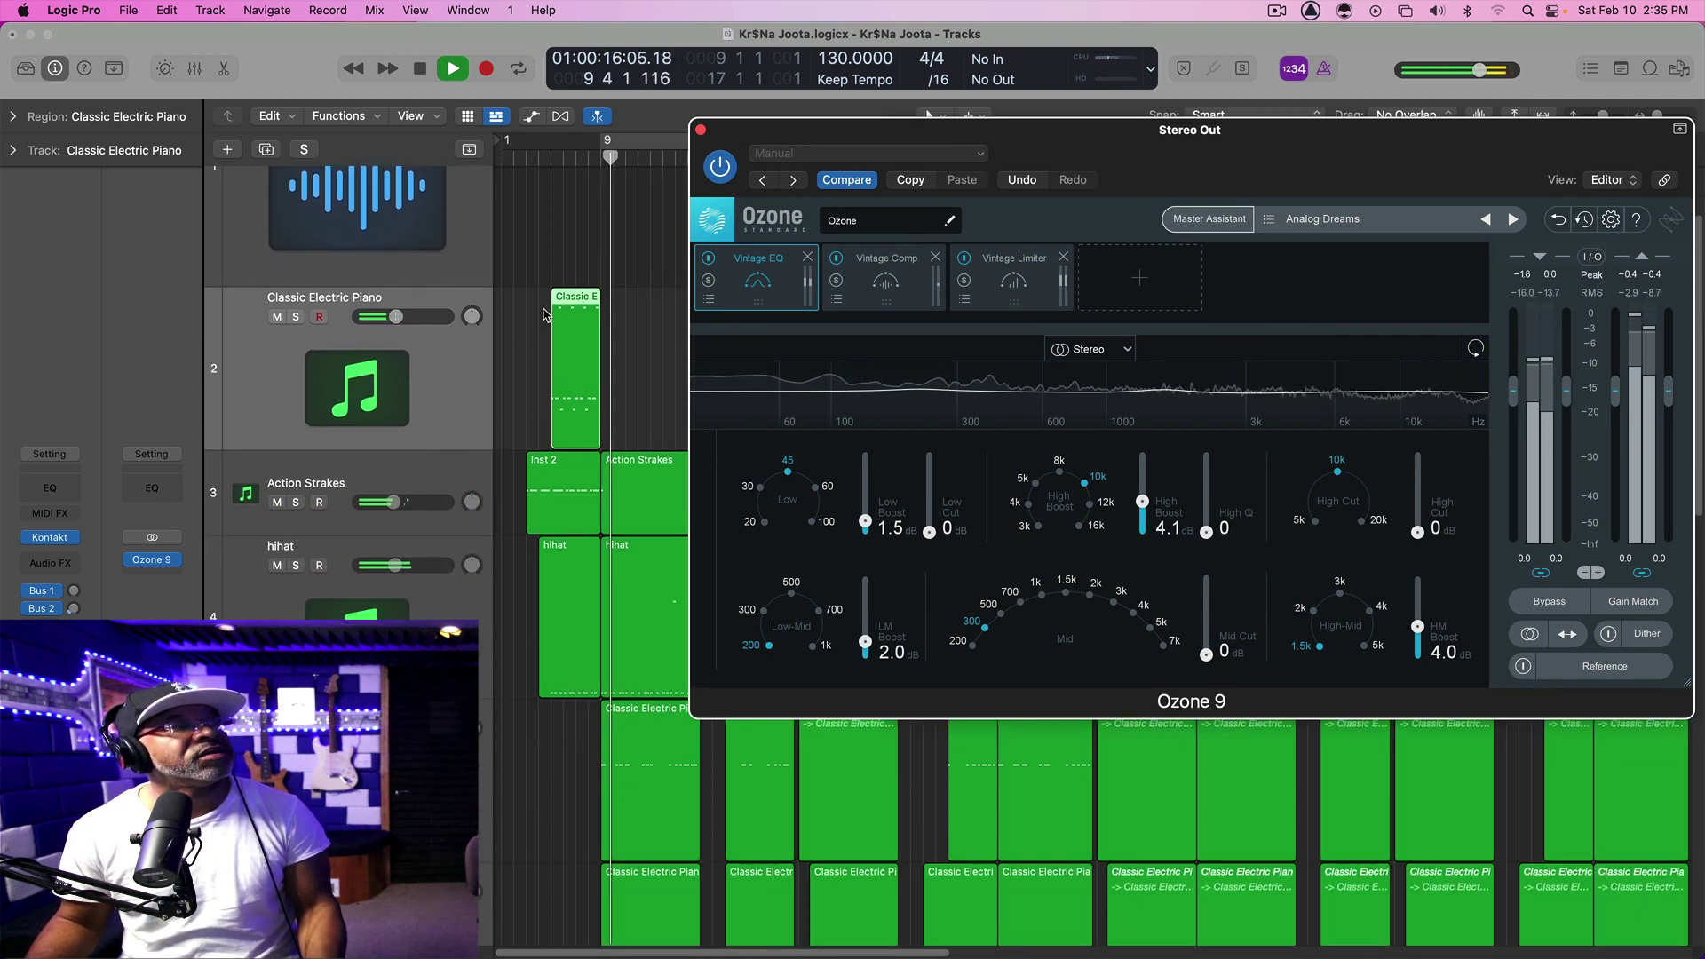
pyautogui.click(397, 323)
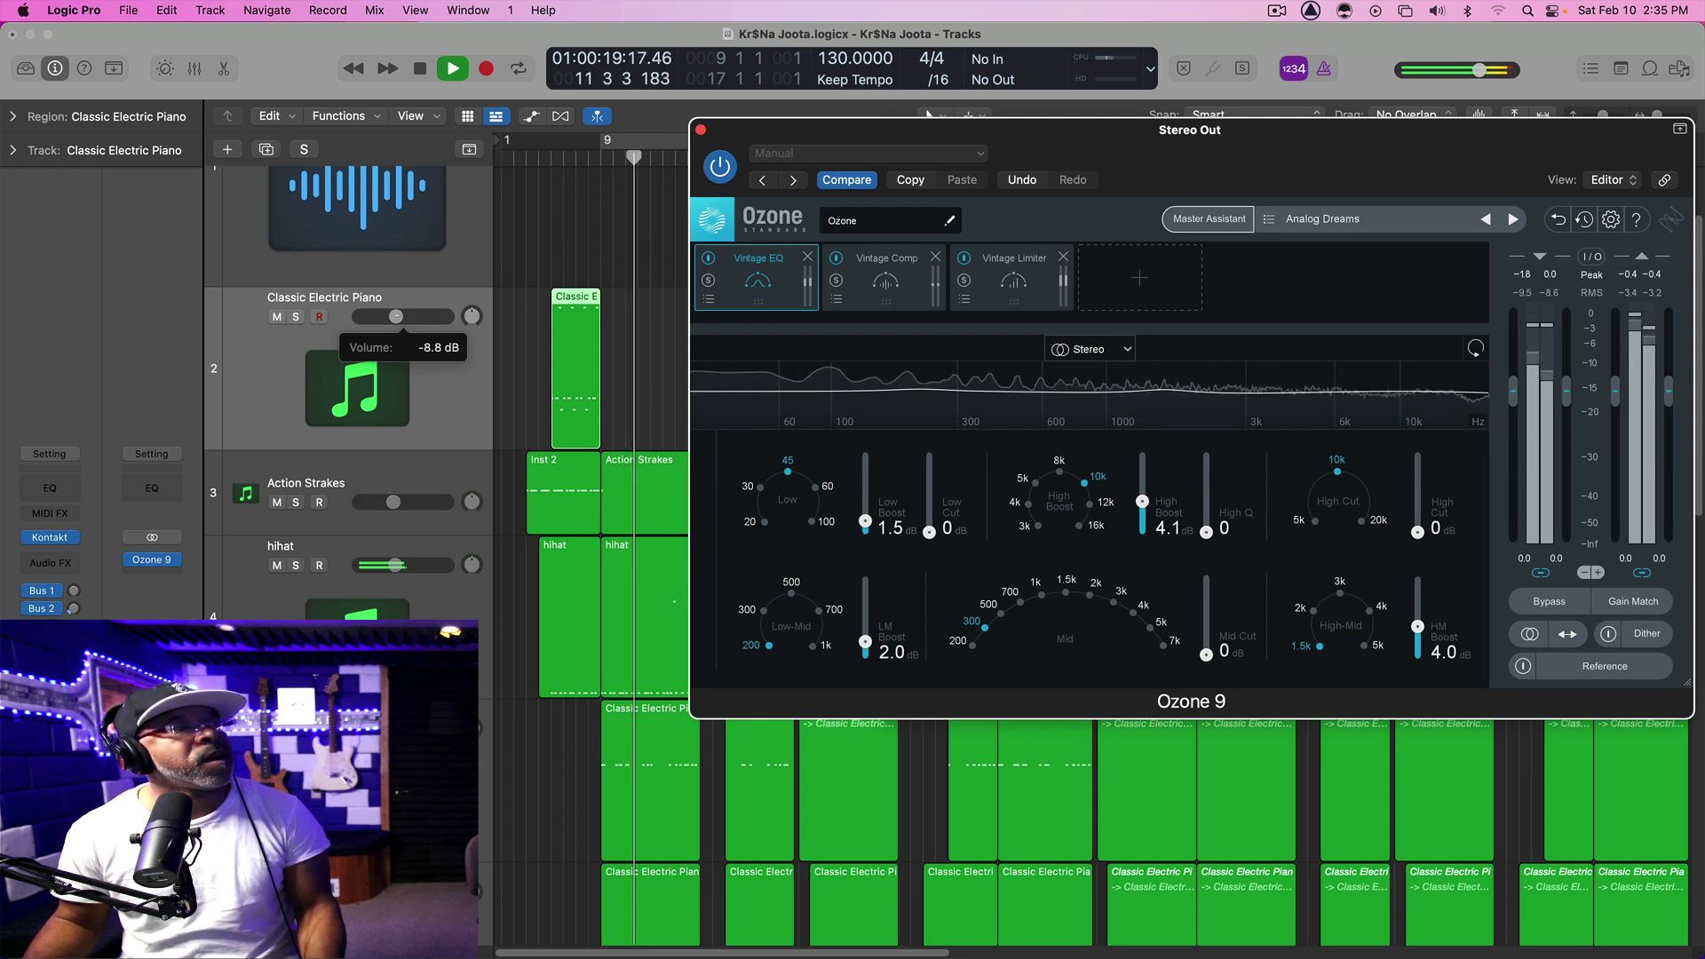
pyautogui.moveTo(395, 317); pyautogui.dragTo(393, 316)
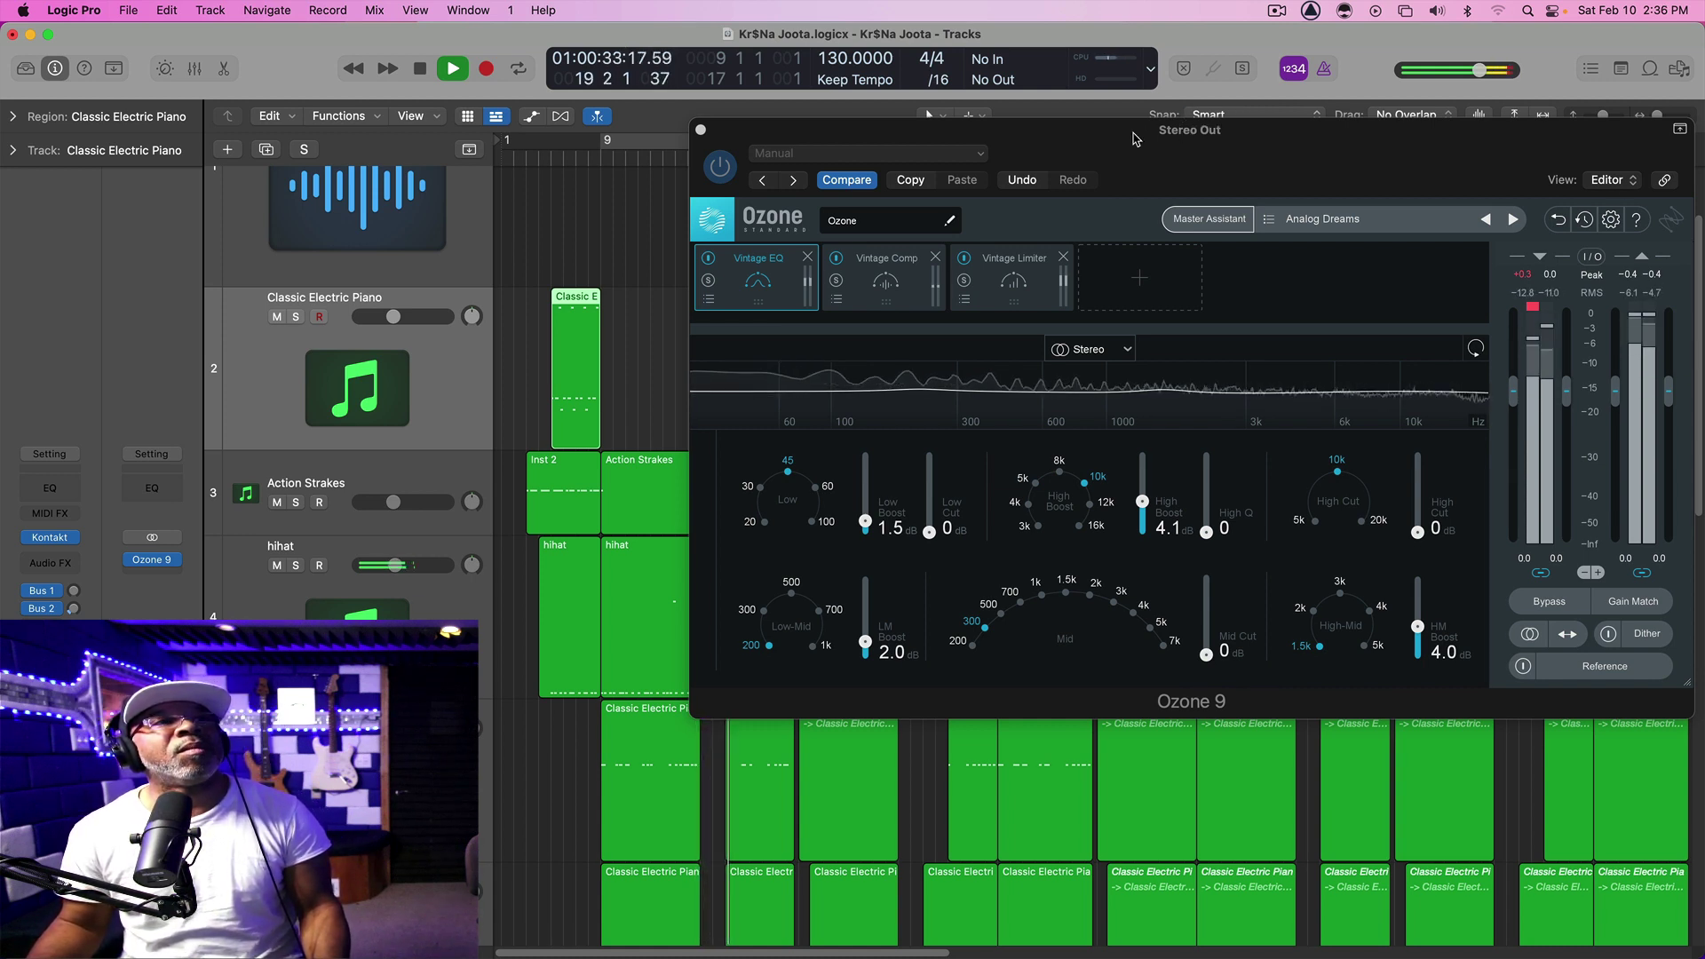
pyautogui.moveTo(1133, 139); pyautogui.dragTo(906, 106)
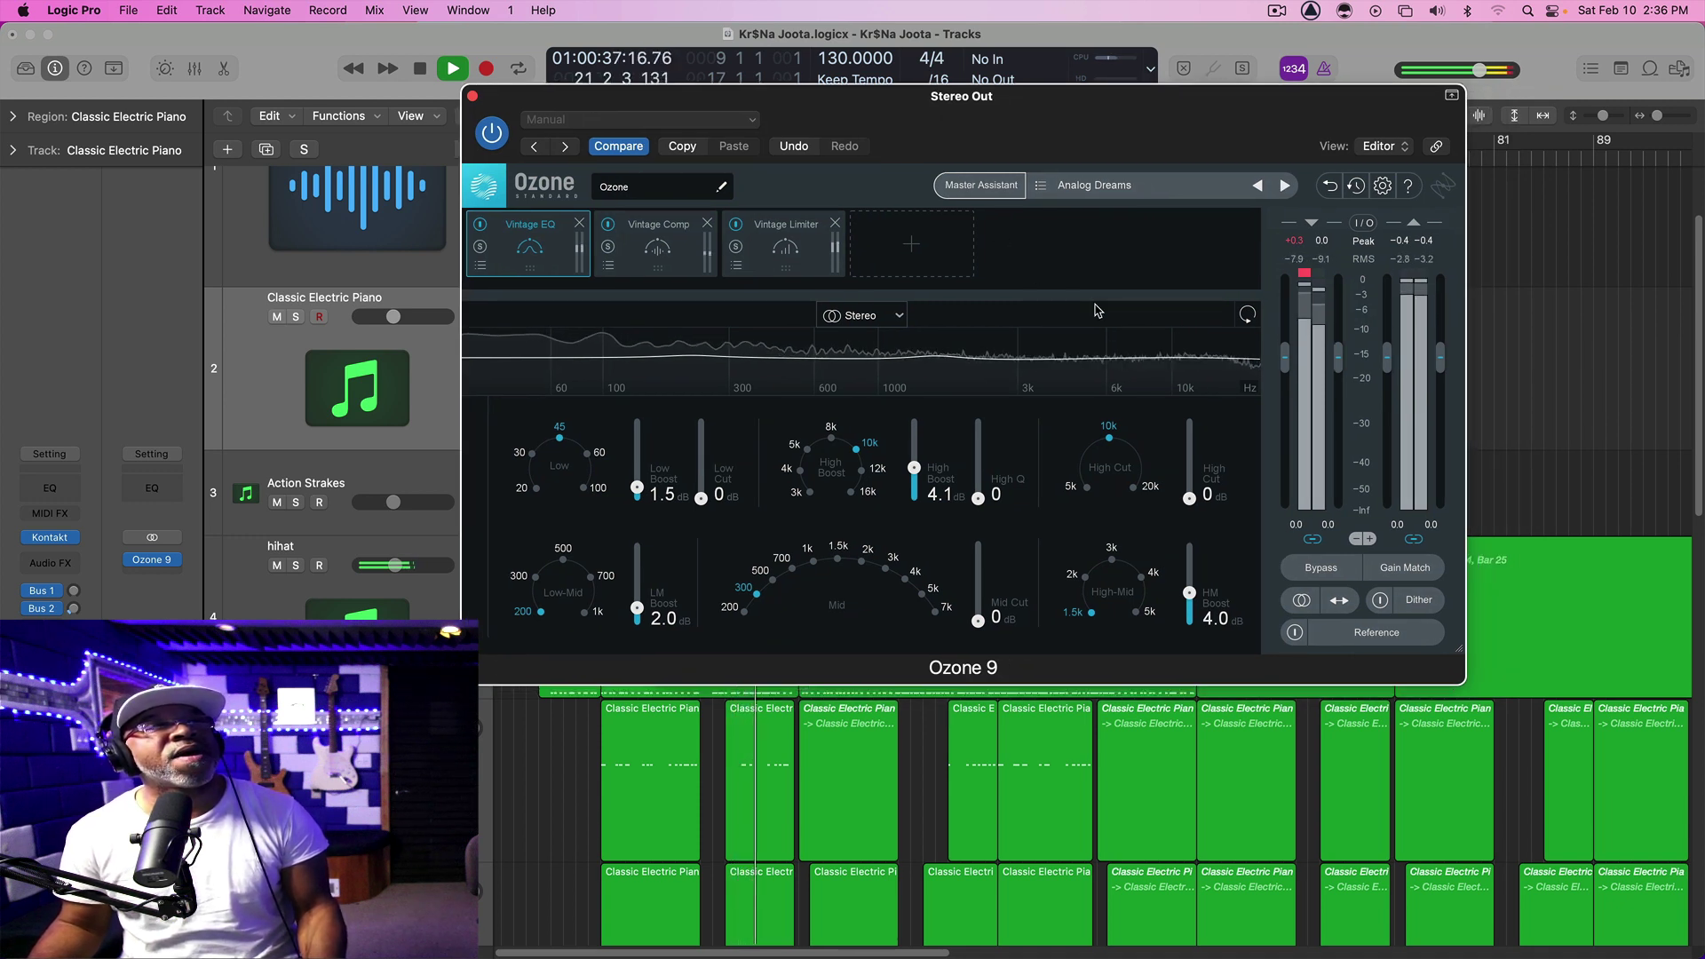
pyautogui.press('space')
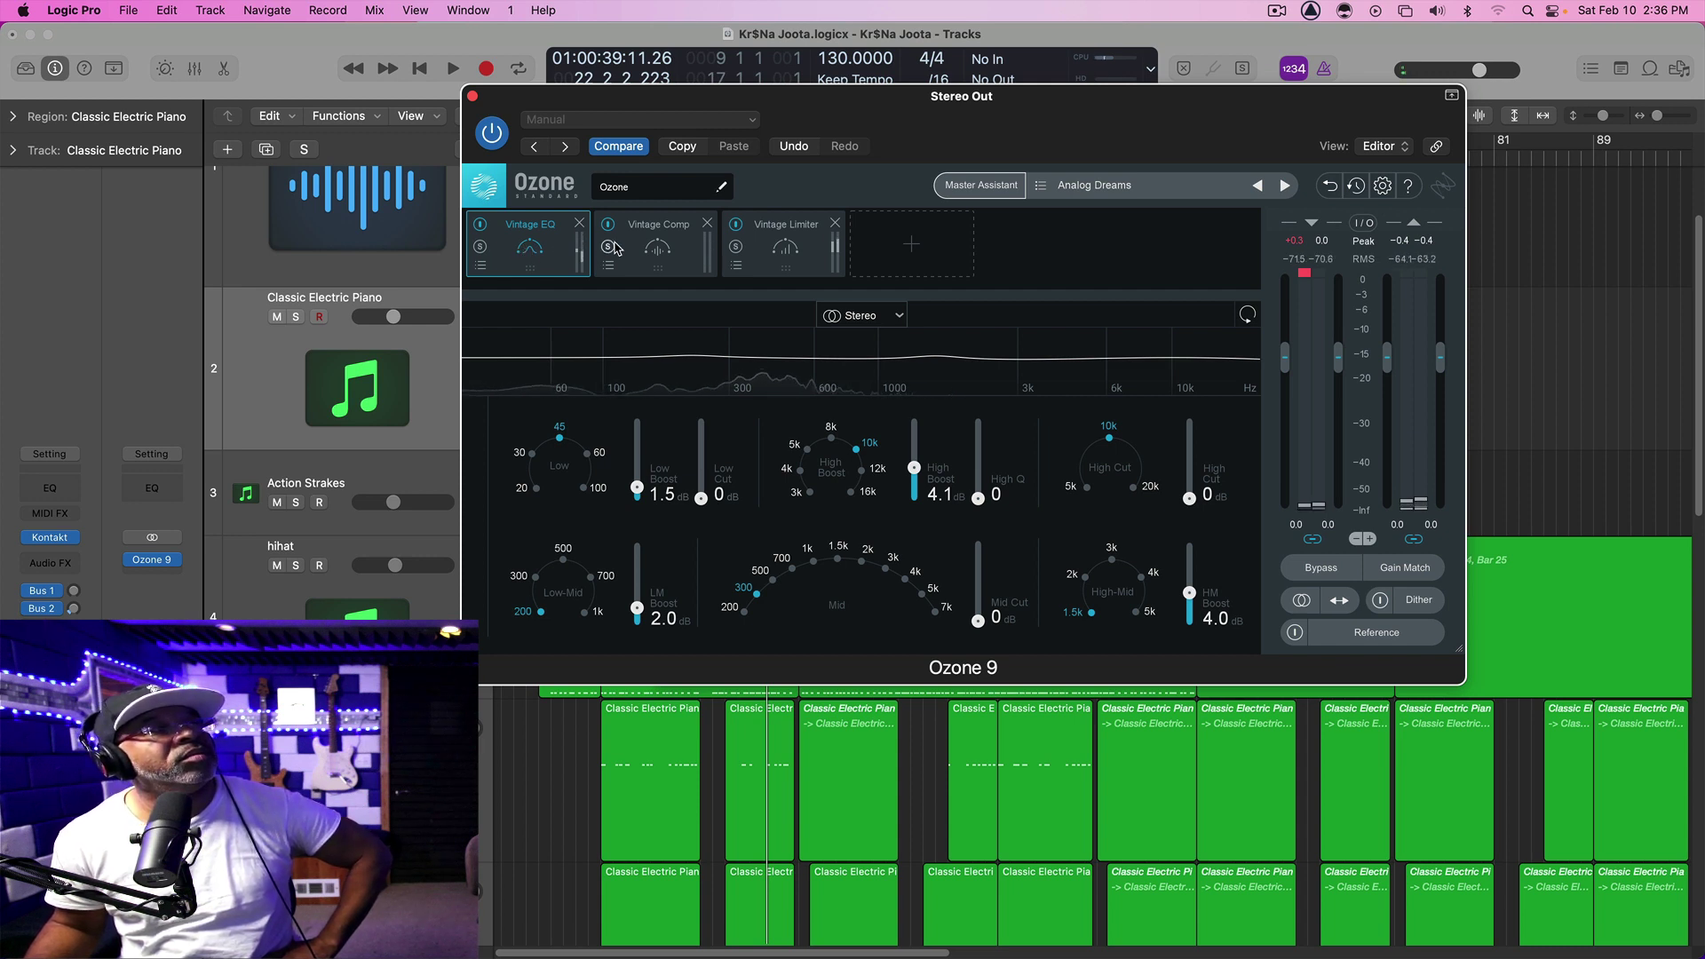
# - Show Vintage Comp and raise its threshold to -10.5 dB while the beat plays
pyautogui.click(667, 242)
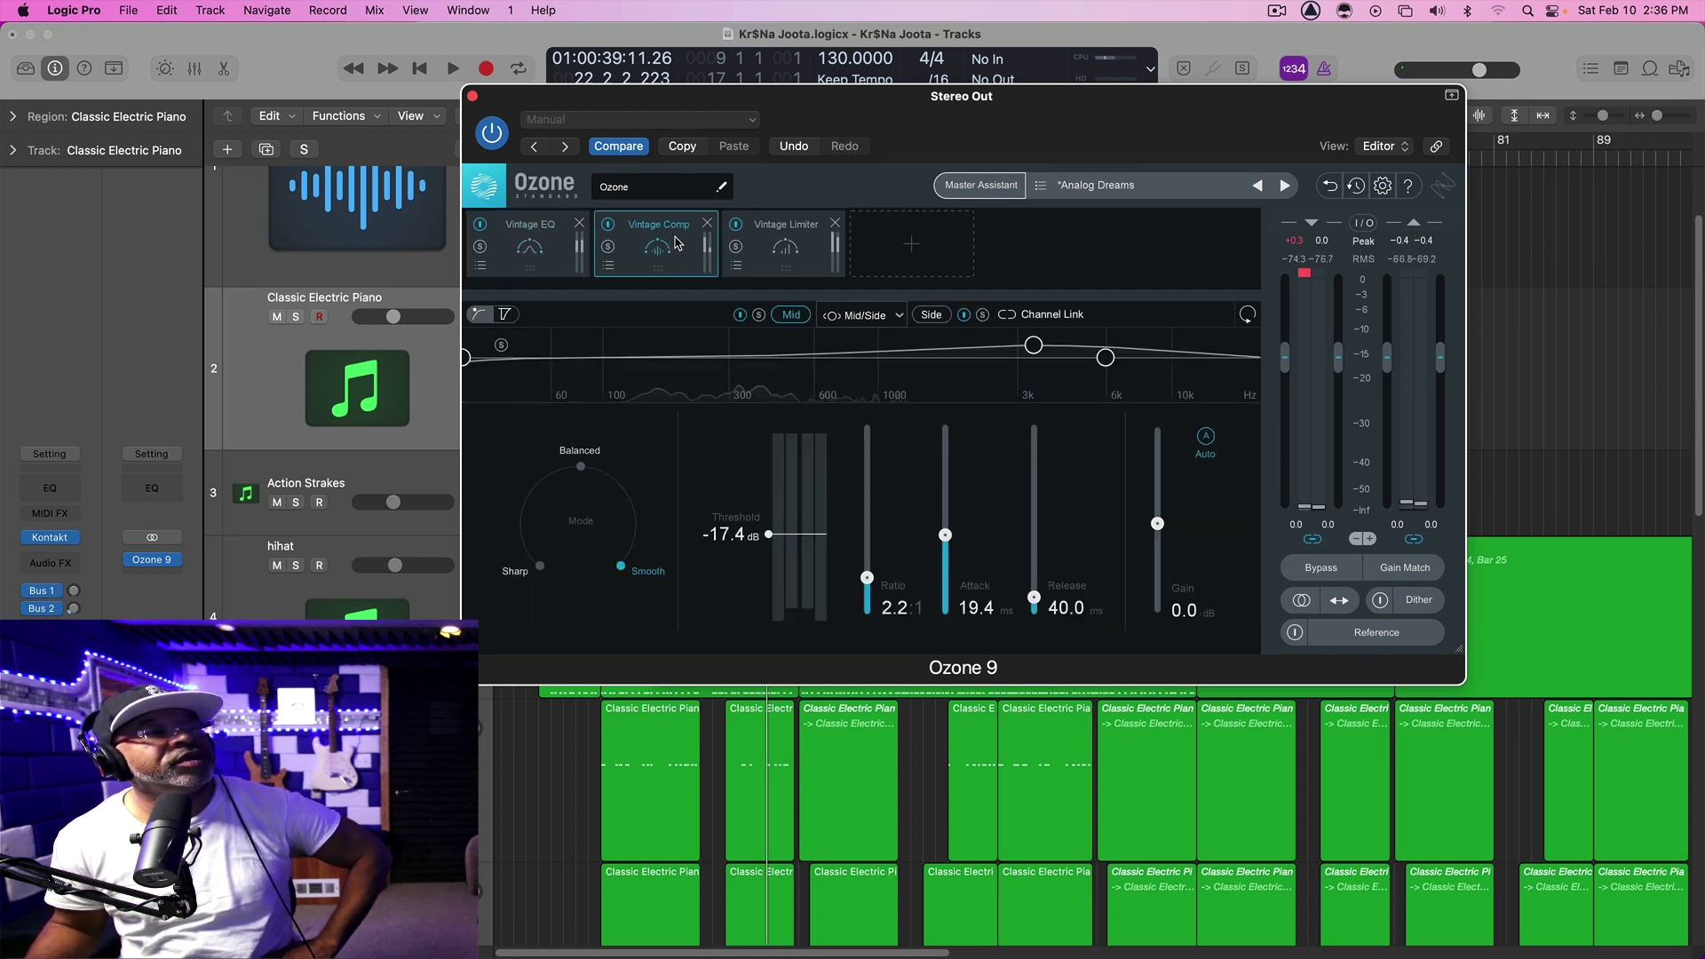
pyautogui.press('space')
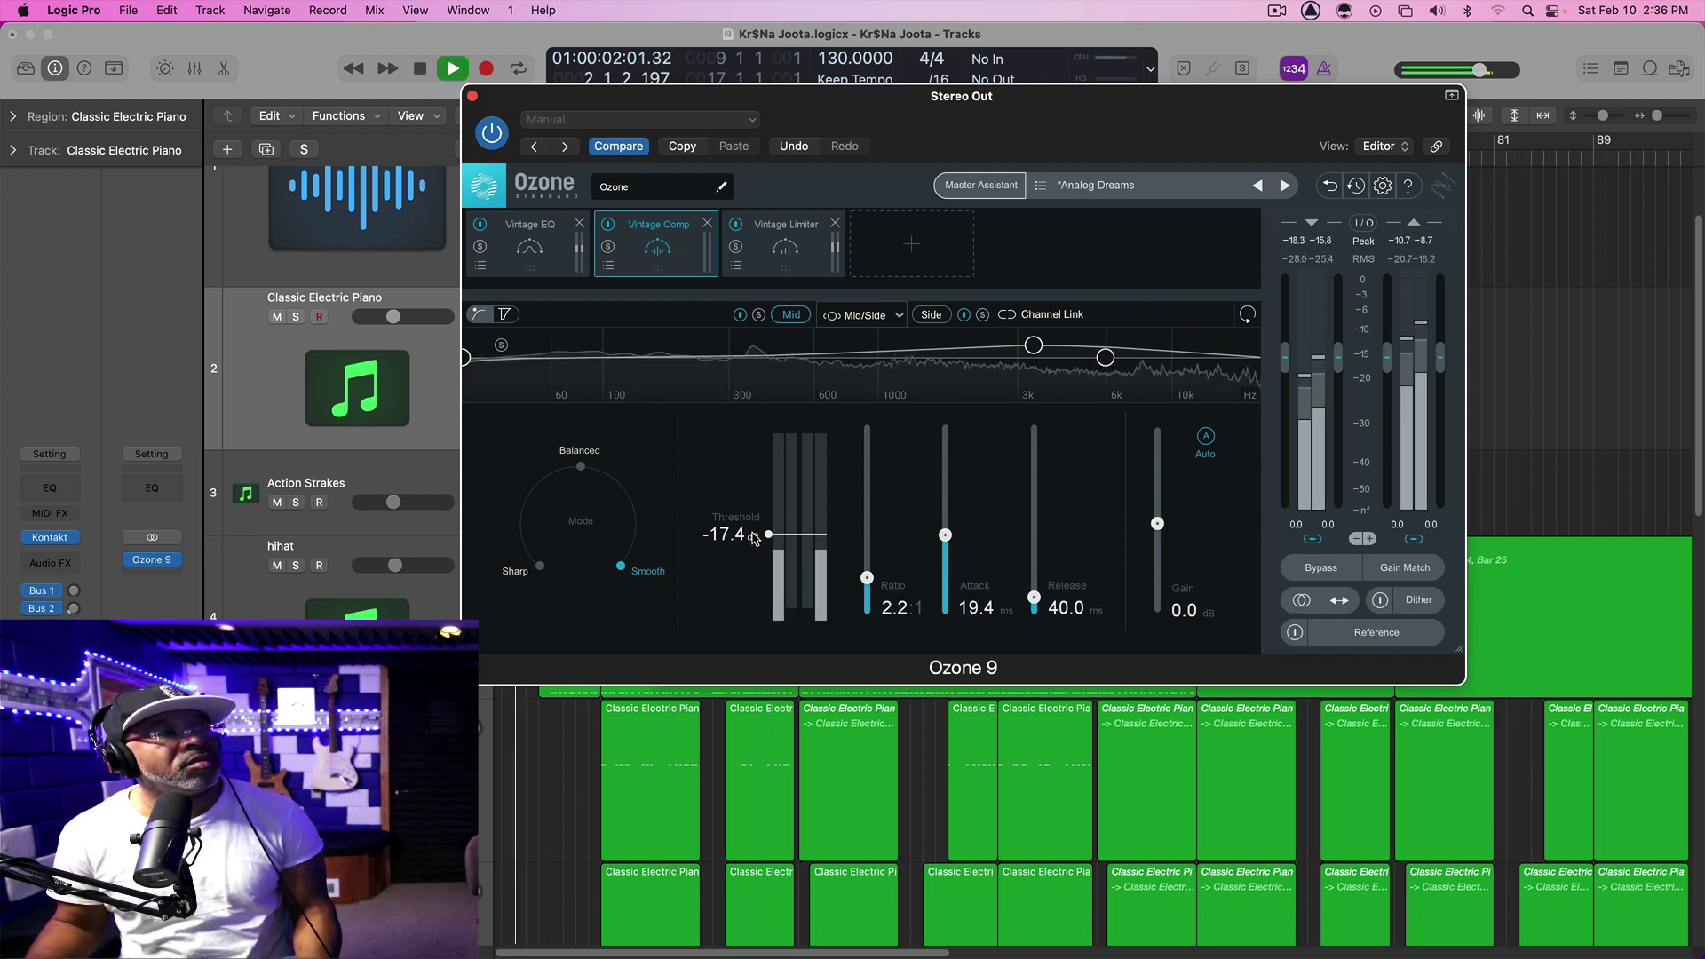
pyautogui.moveTo(769, 537); pyautogui.dragTo(769, 524)
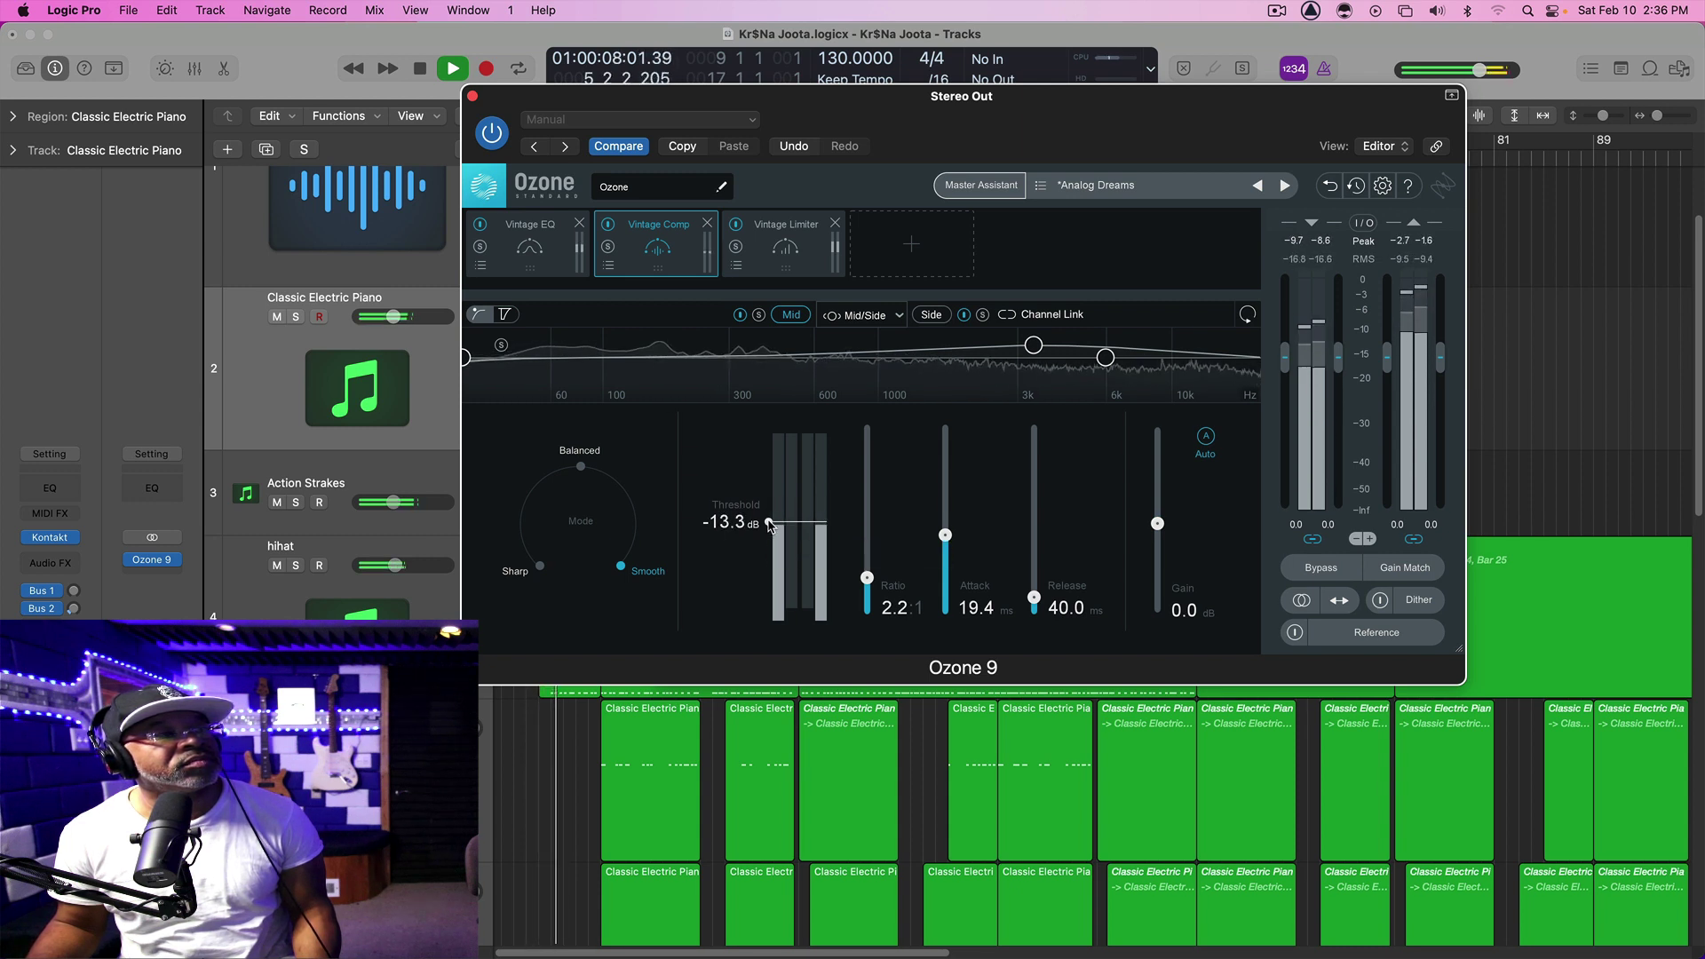
pyautogui.moveTo(769, 524); pyautogui.dragTo(768, 514)
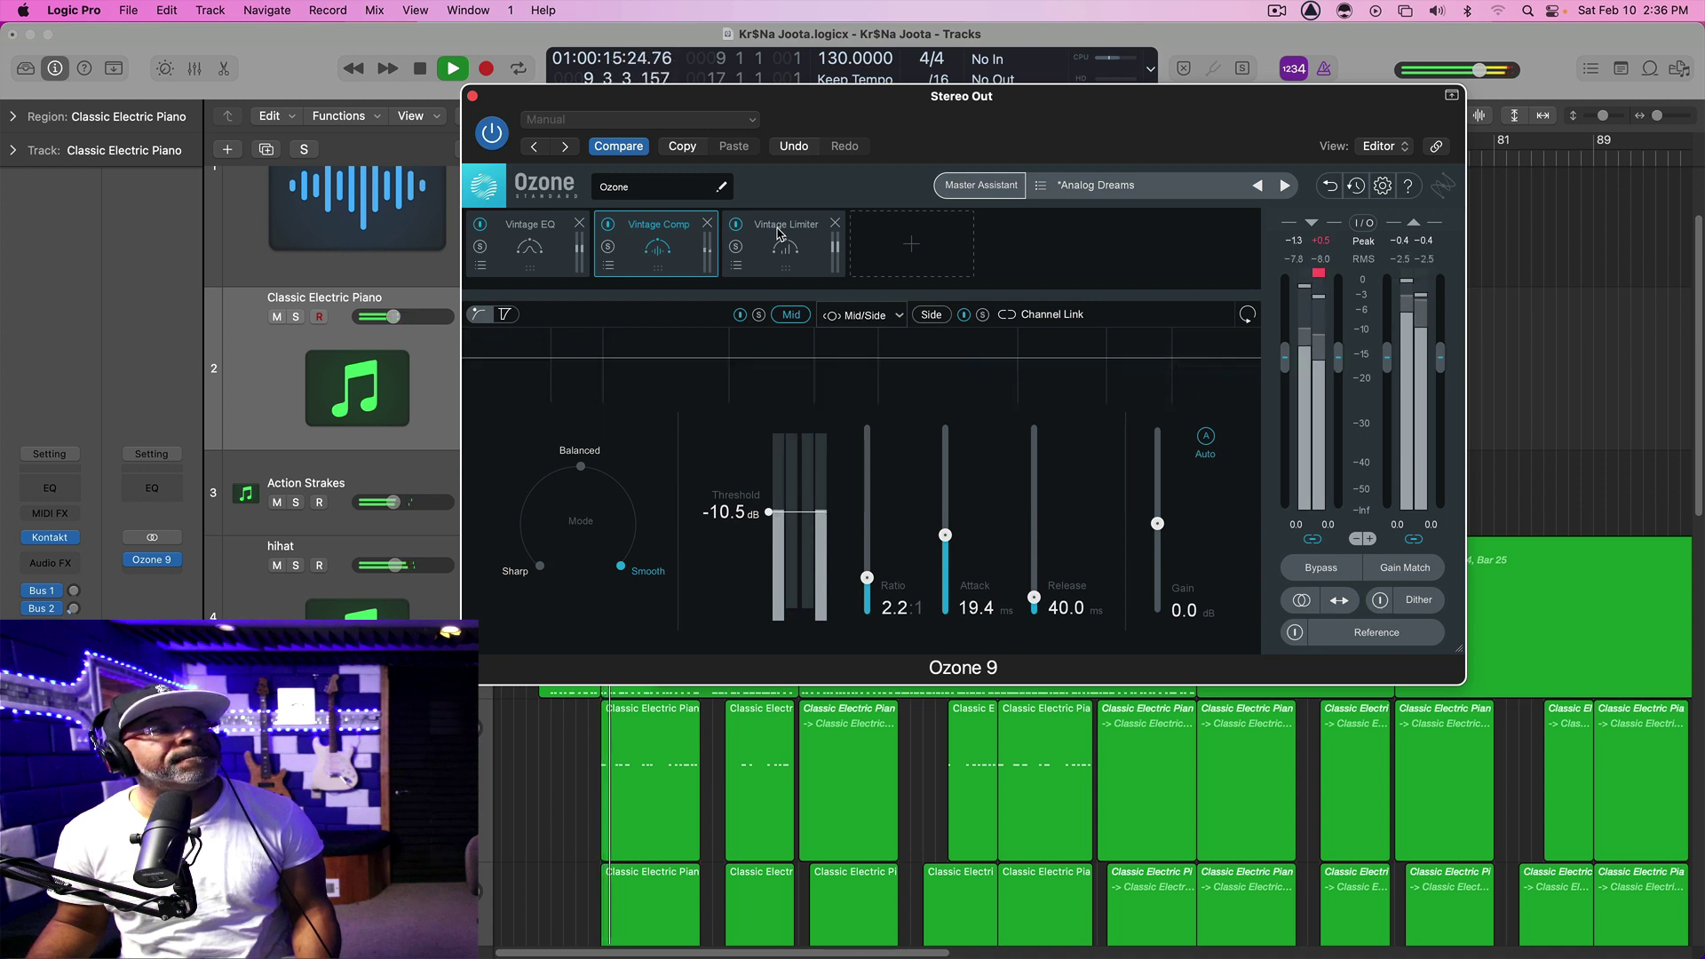
# - Nudge the Vintage Limiter threshold to -4.7 dB, restart the beat, and bring up the mixer
pyautogui.click(780, 232)
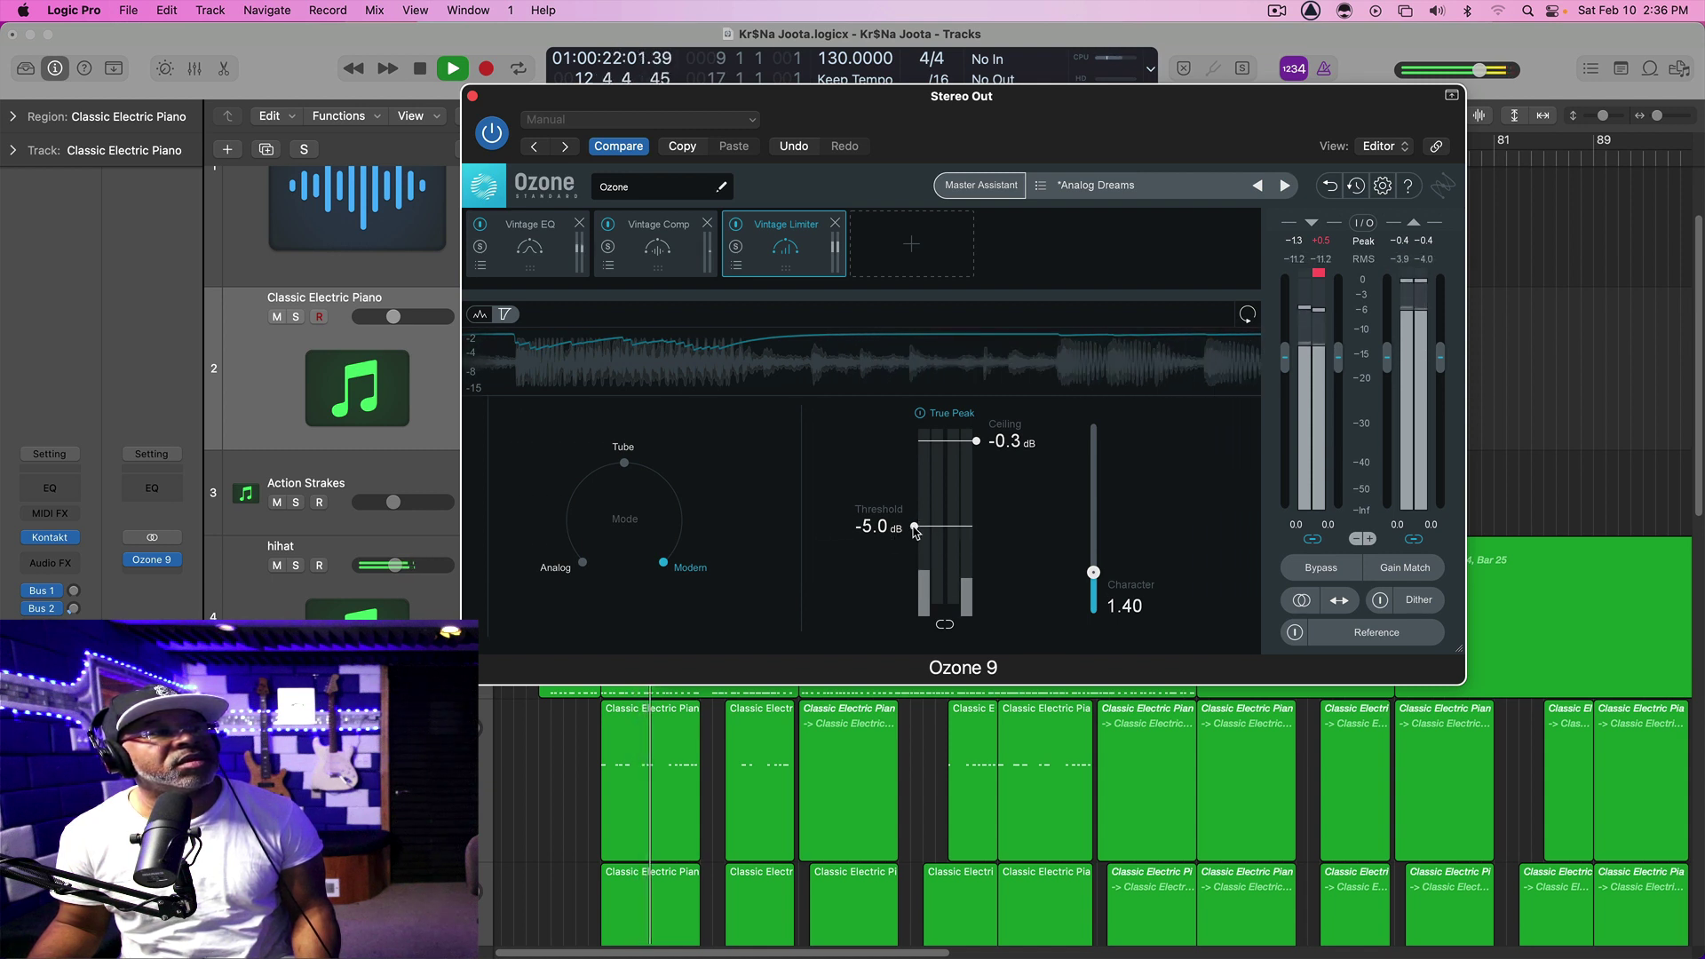
pyautogui.press('space')
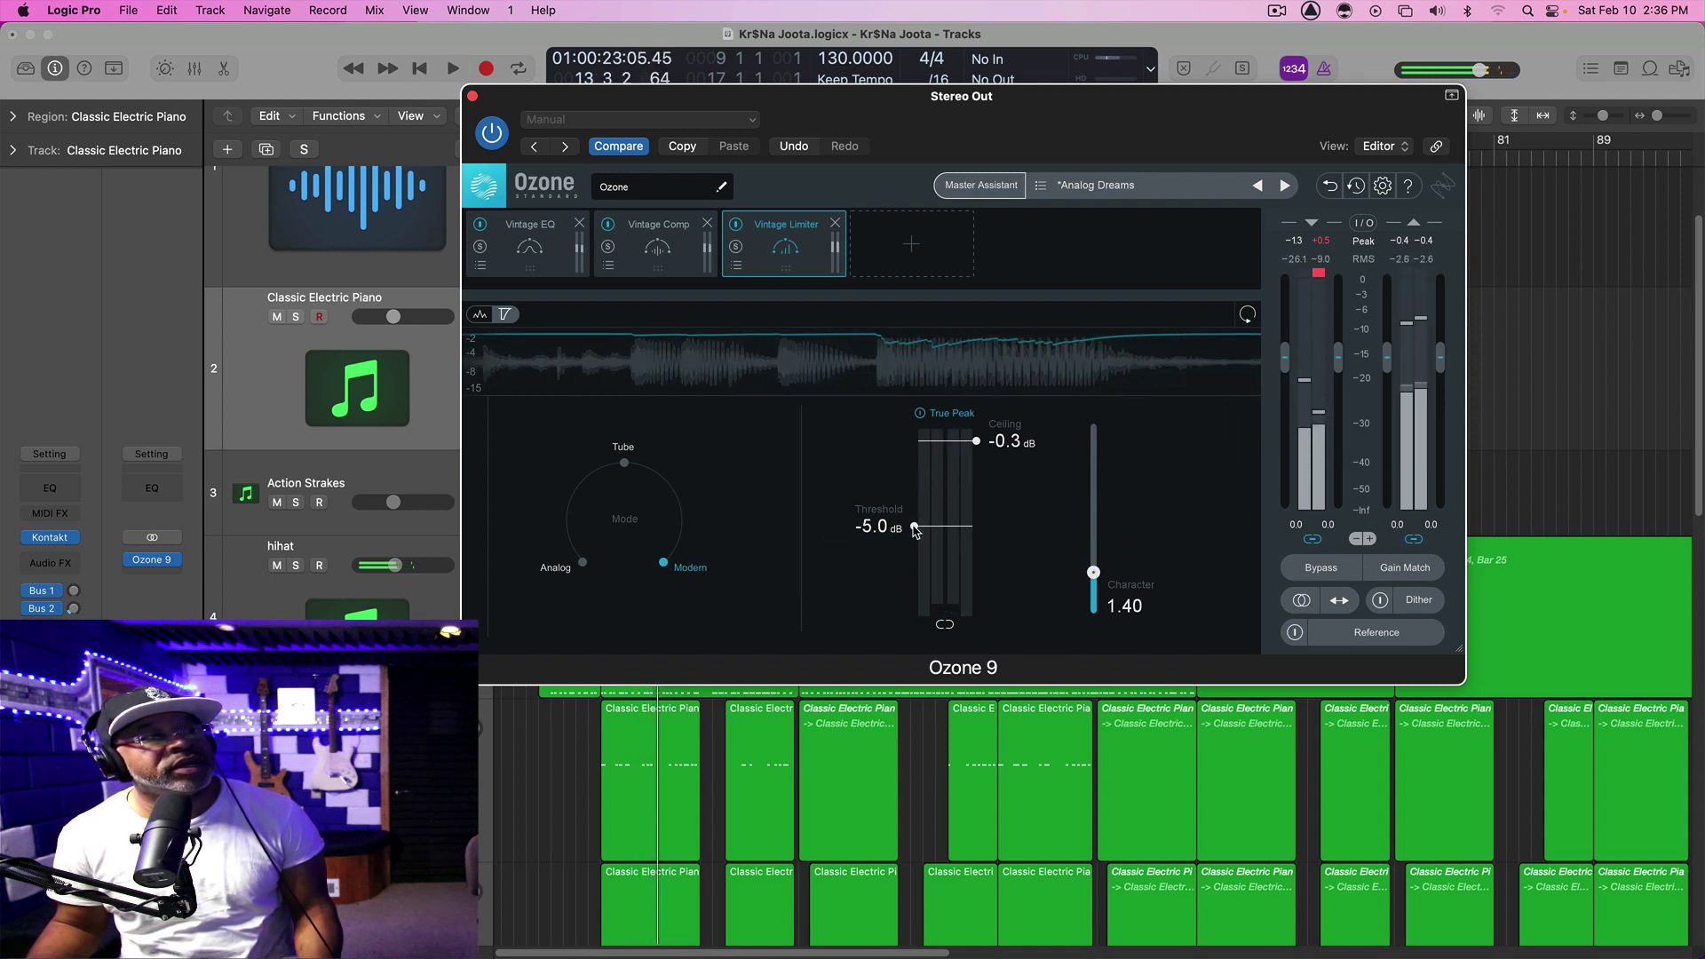
pyautogui.moveTo(913, 528); pyautogui.dragTo(914, 524)
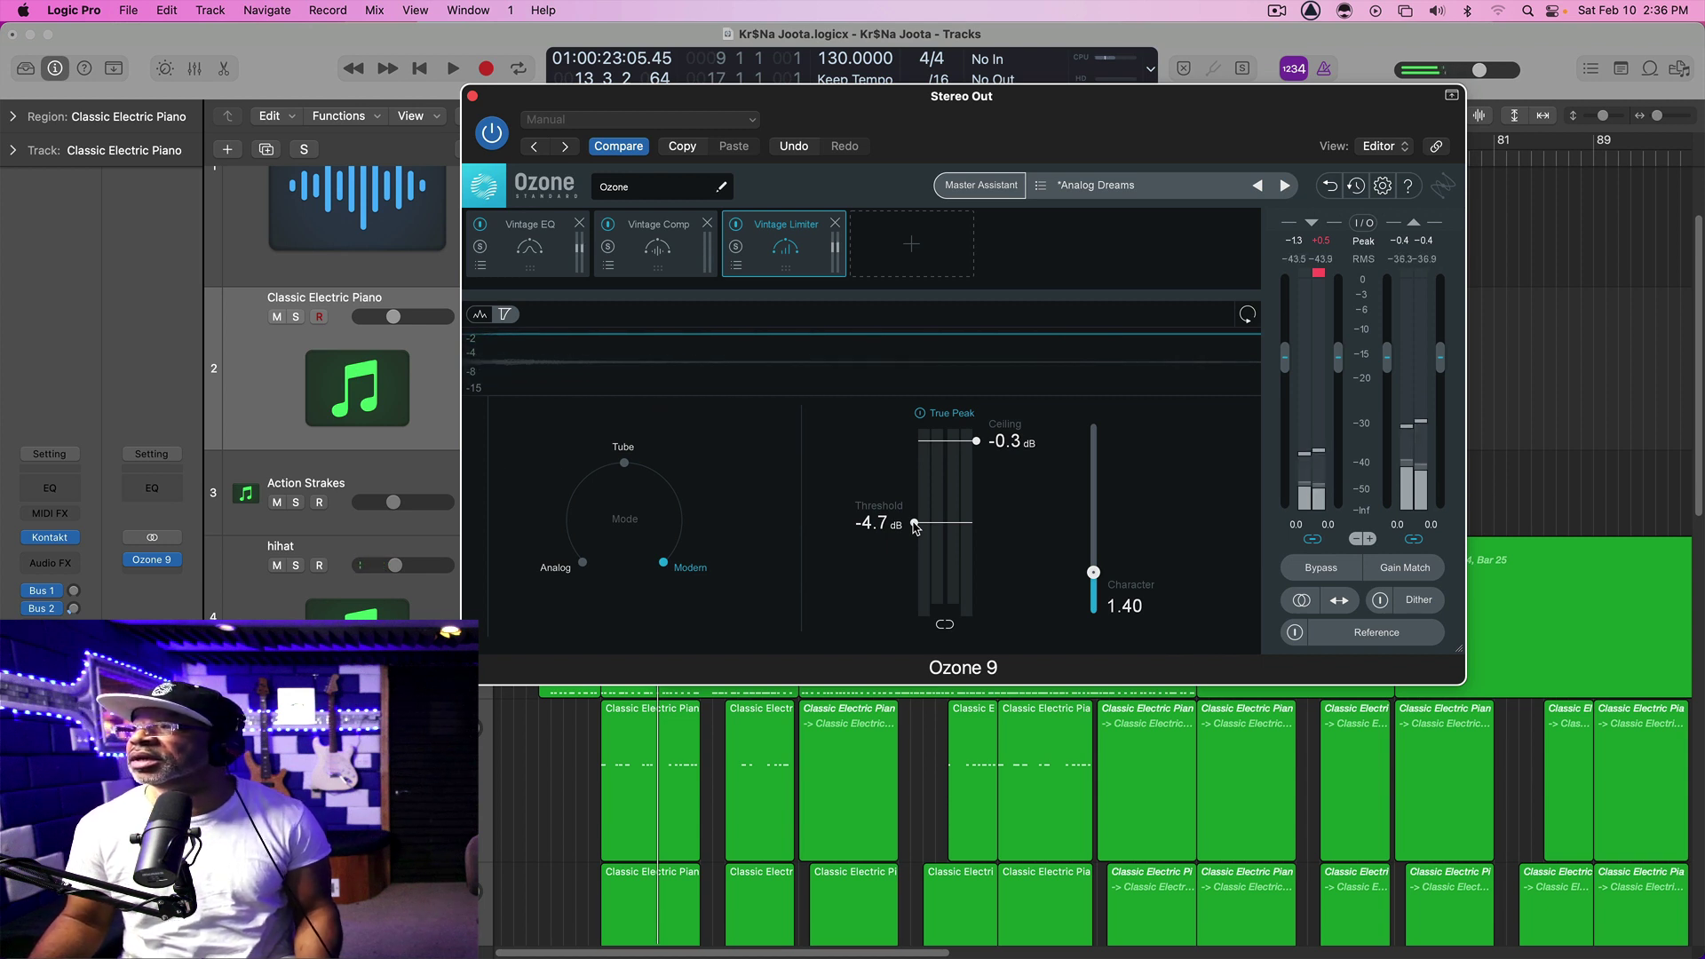
pyautogui.press('space')
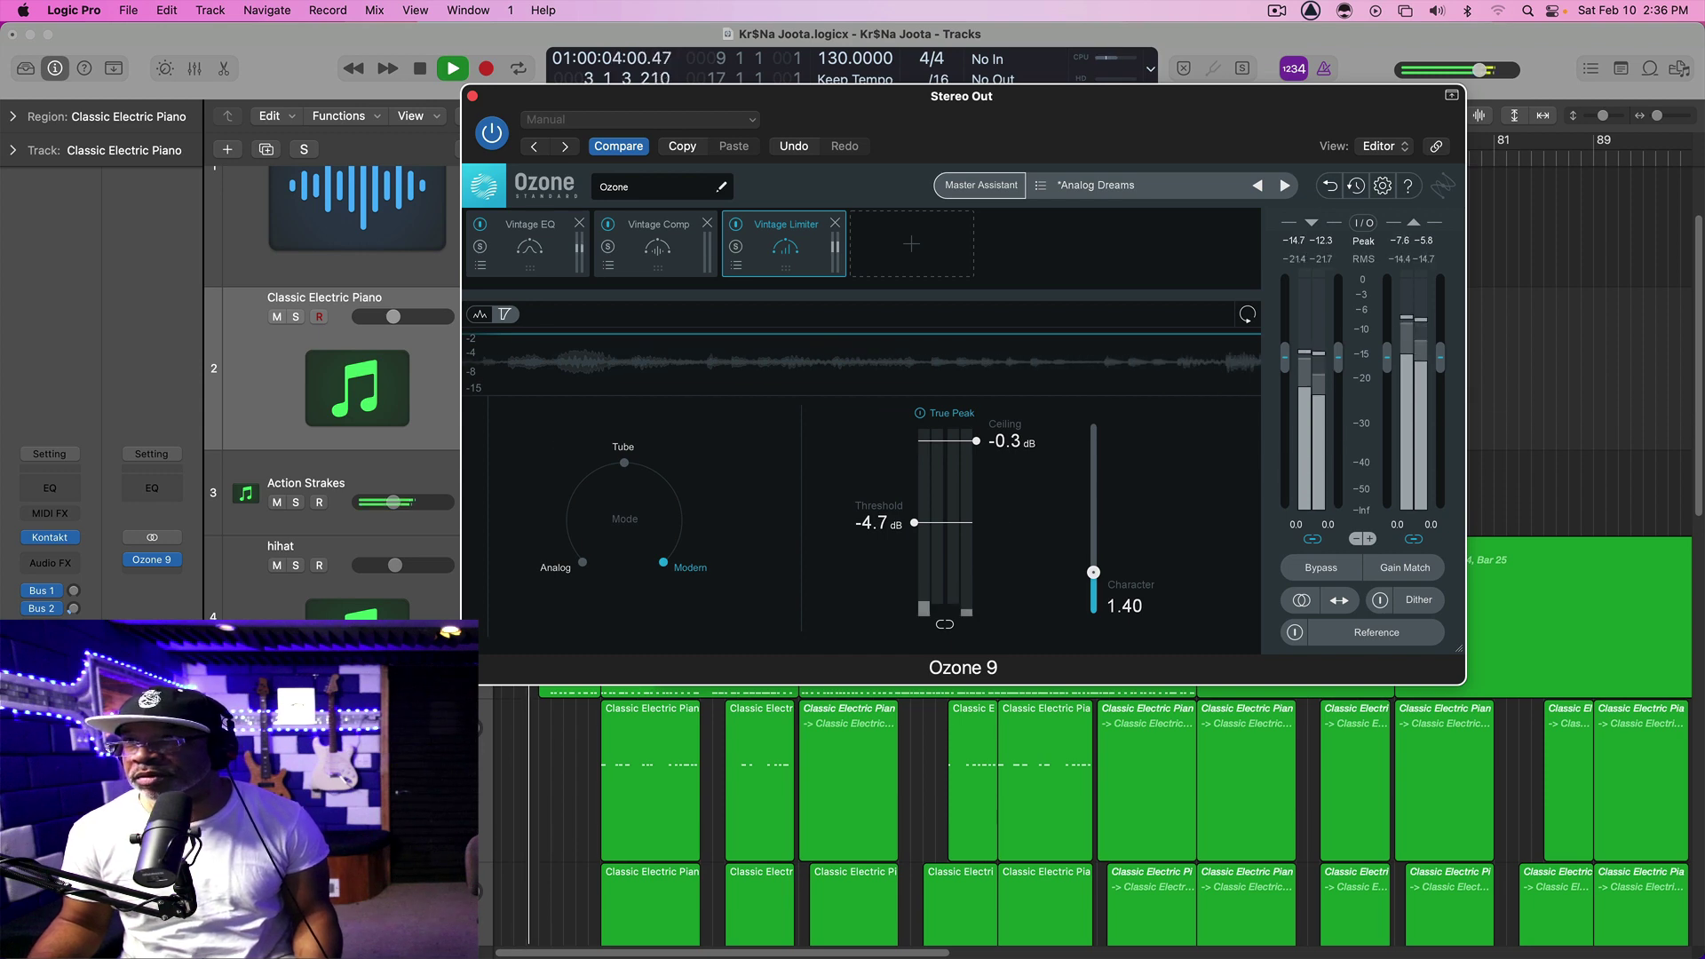
pyautogui.press('cmd+2')
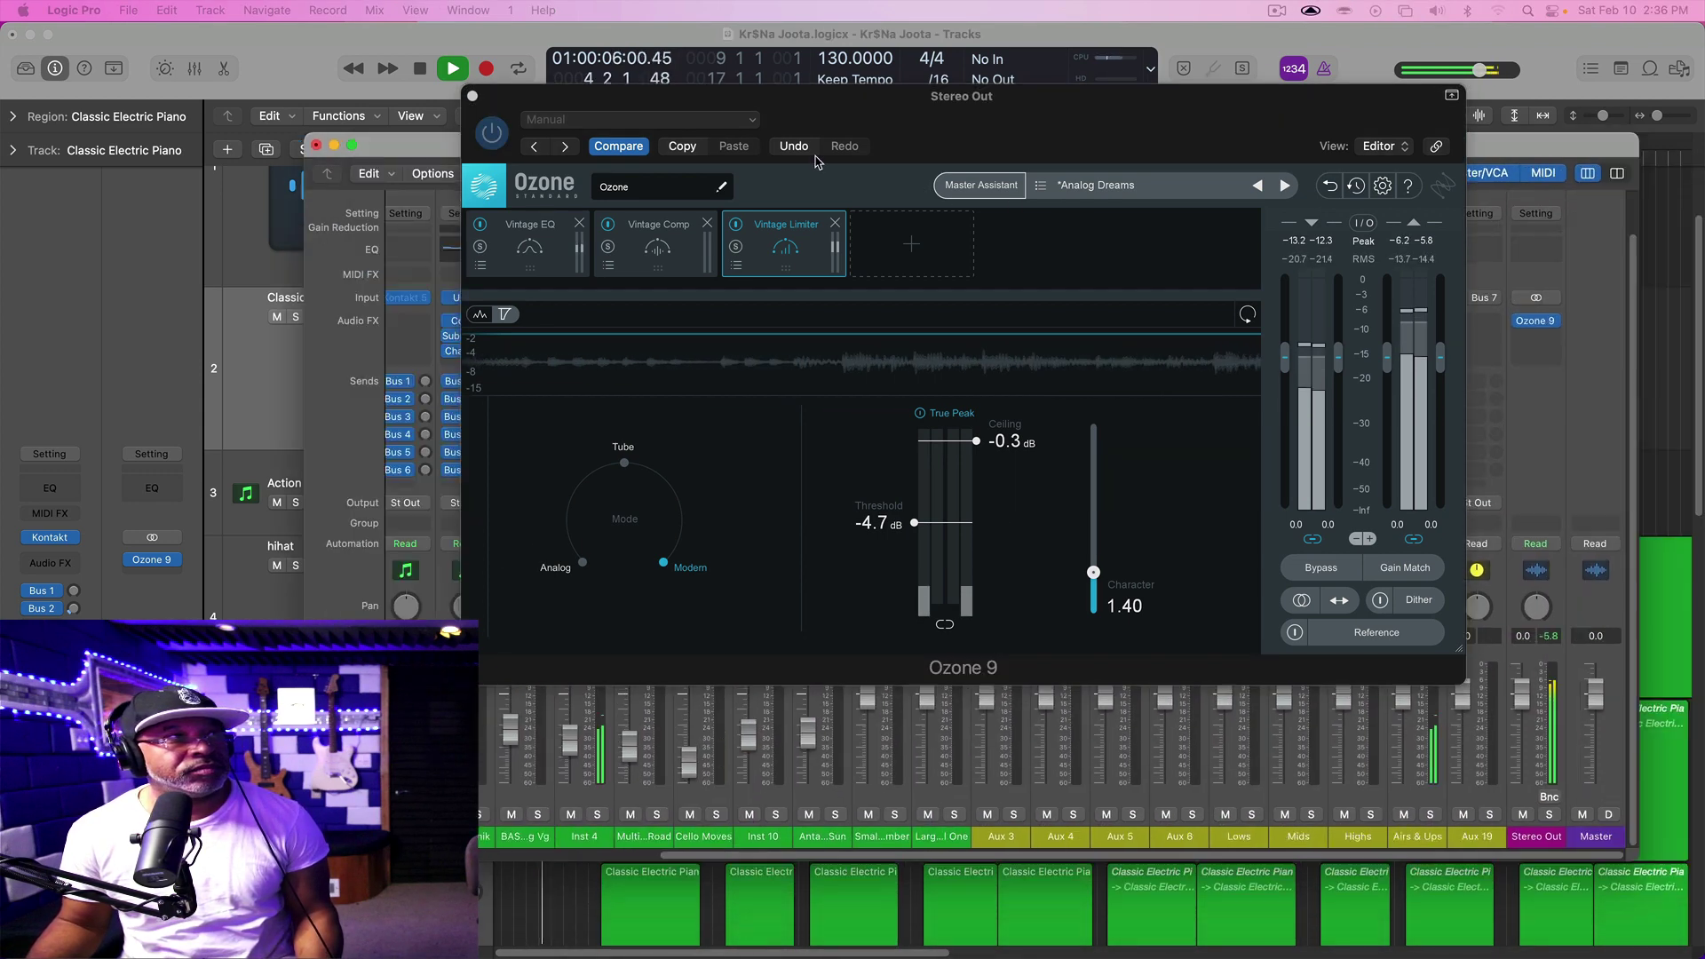
# - Show the all-tracks Mixer, move Ozone 9 further left, and focus the mixer behind it
pyautogui.press('super+2')
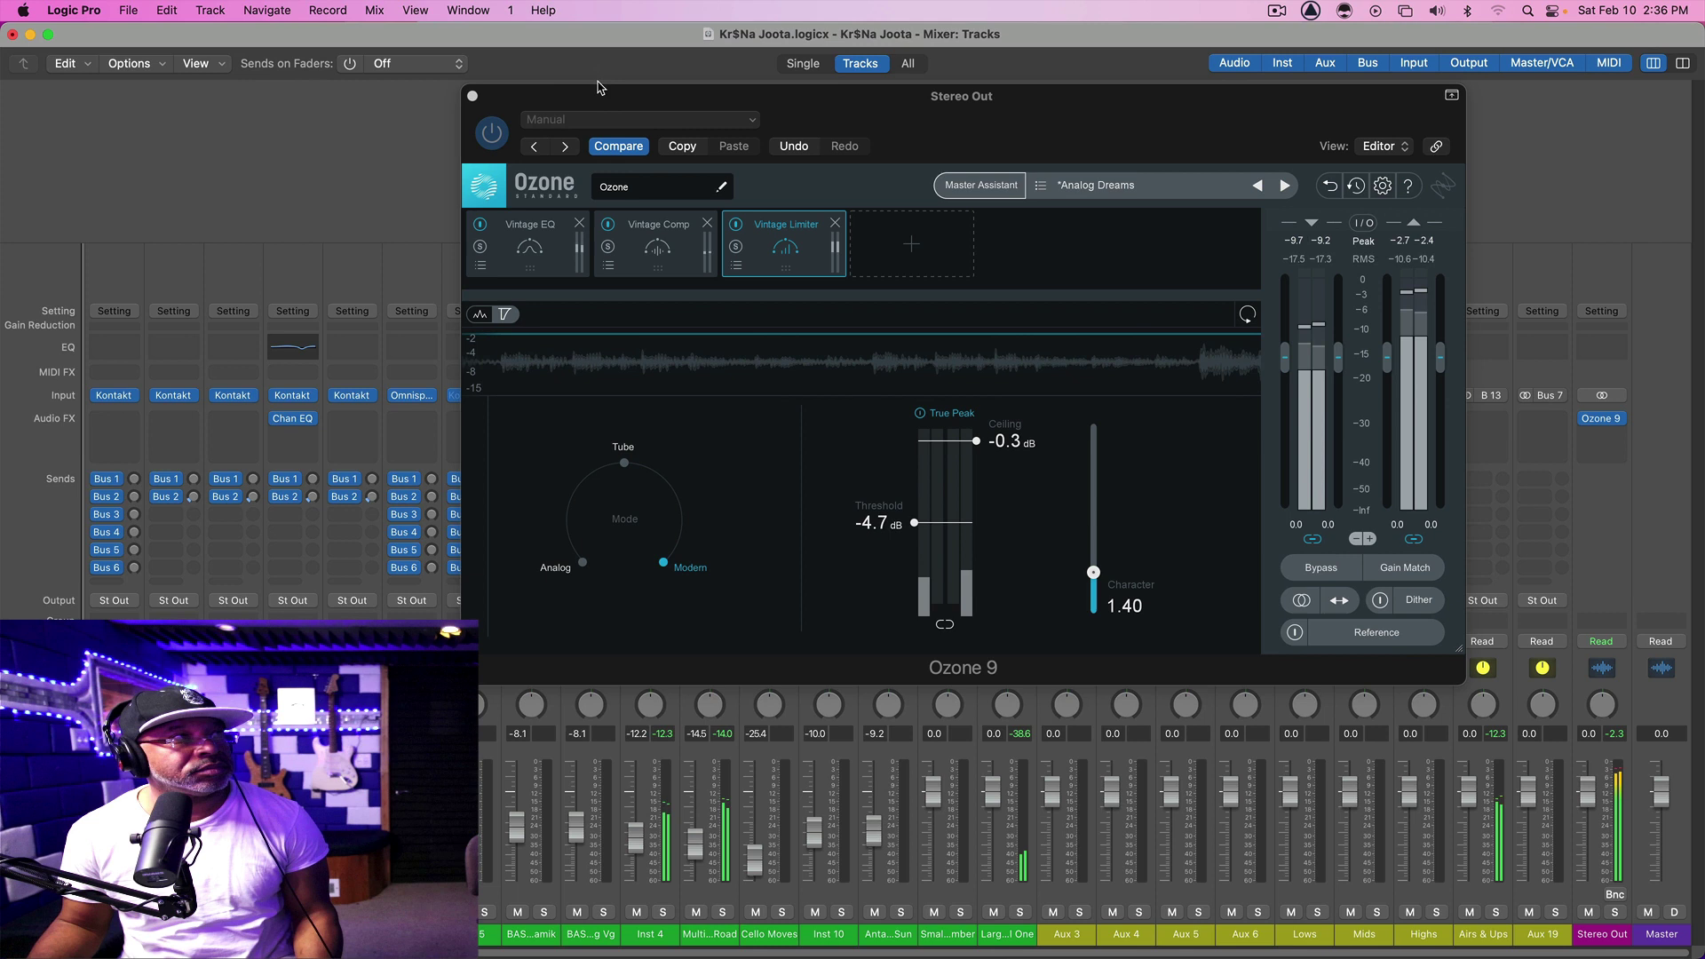
pyautogui.moveTo(591, 107); pyautogui.dragTo(455, 93)
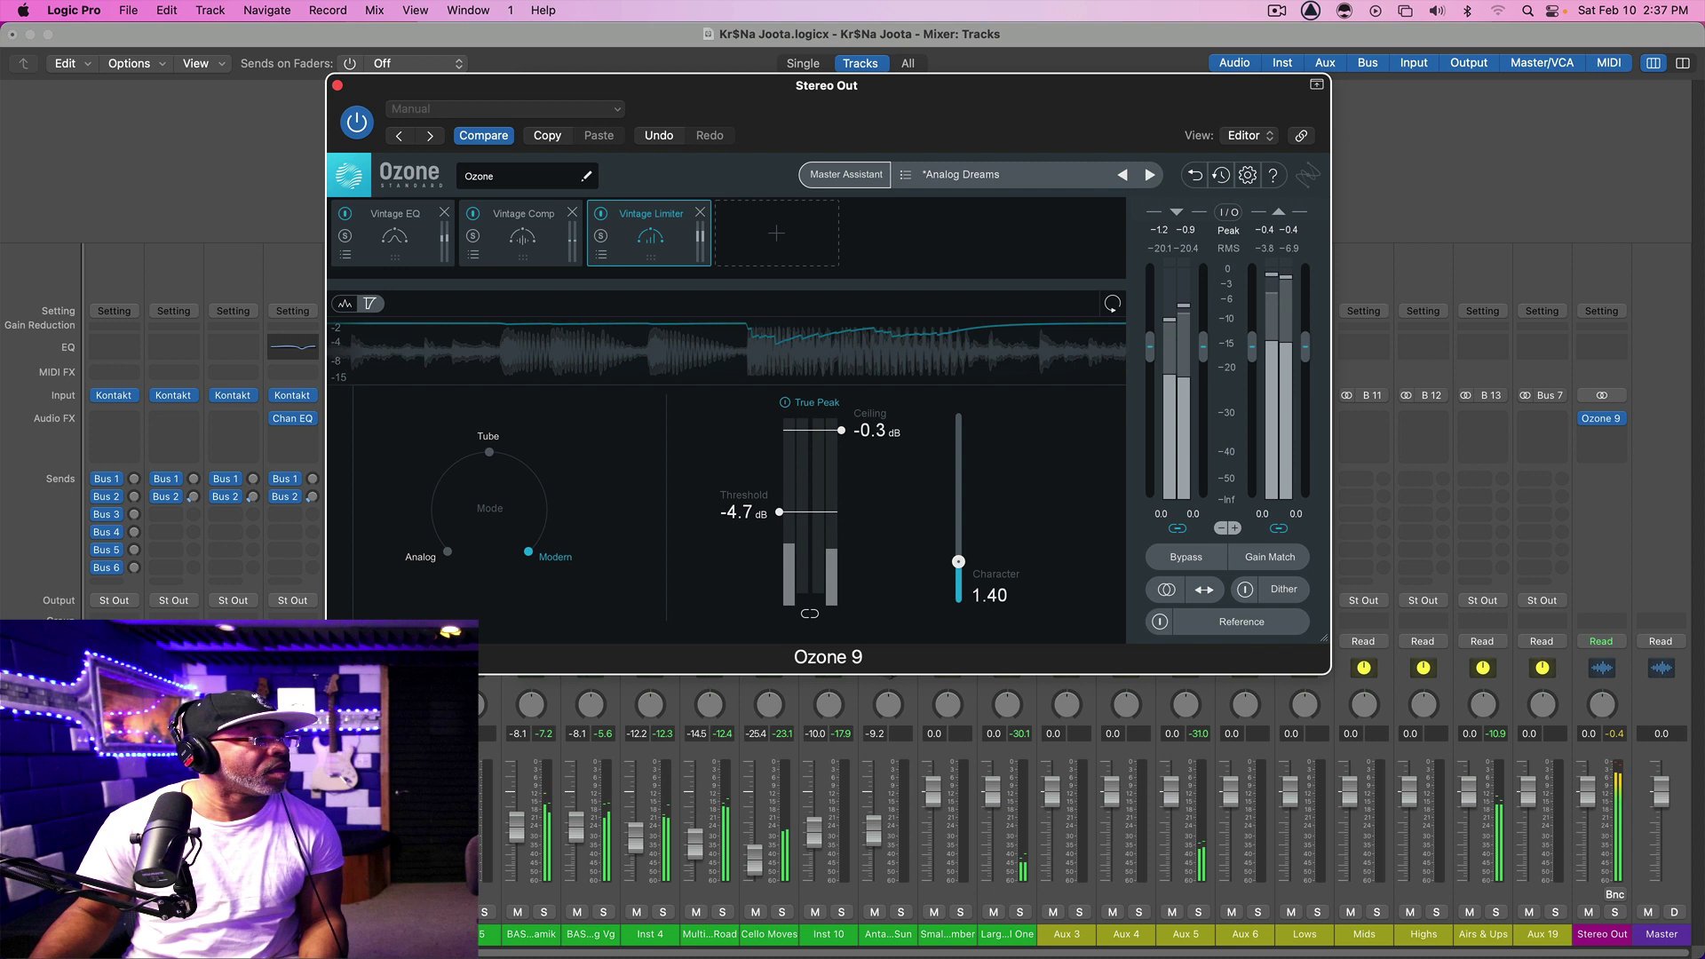
pyautogui.press('Up')
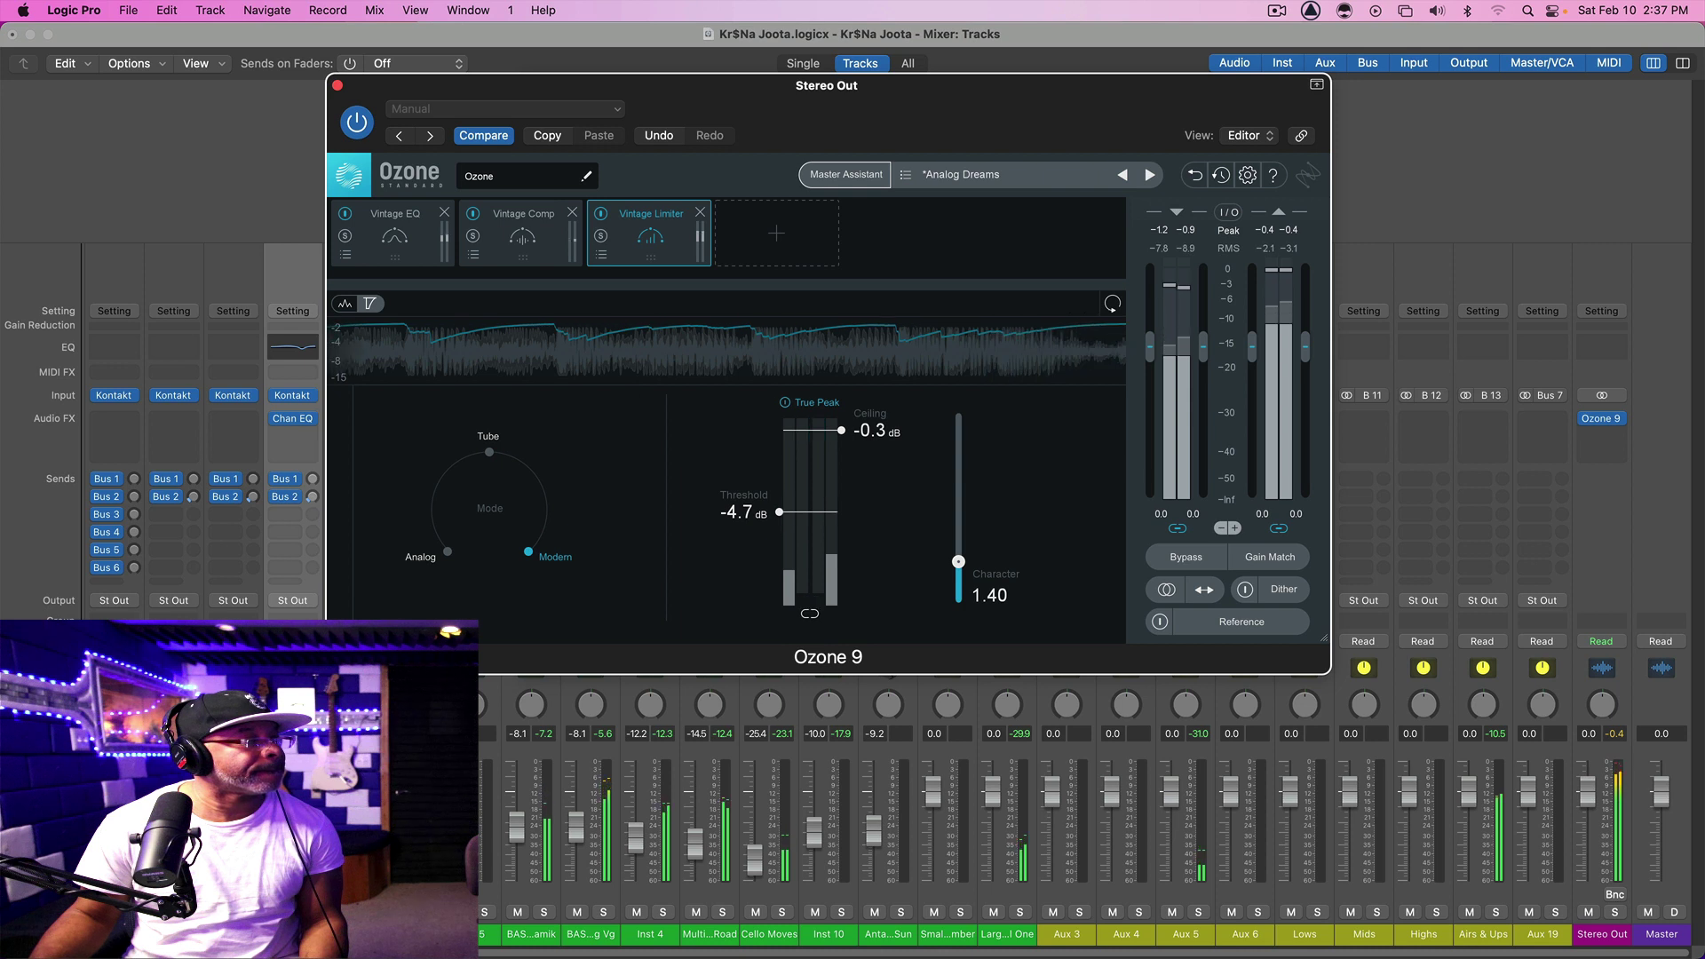
pyautogui.click(547, 809)
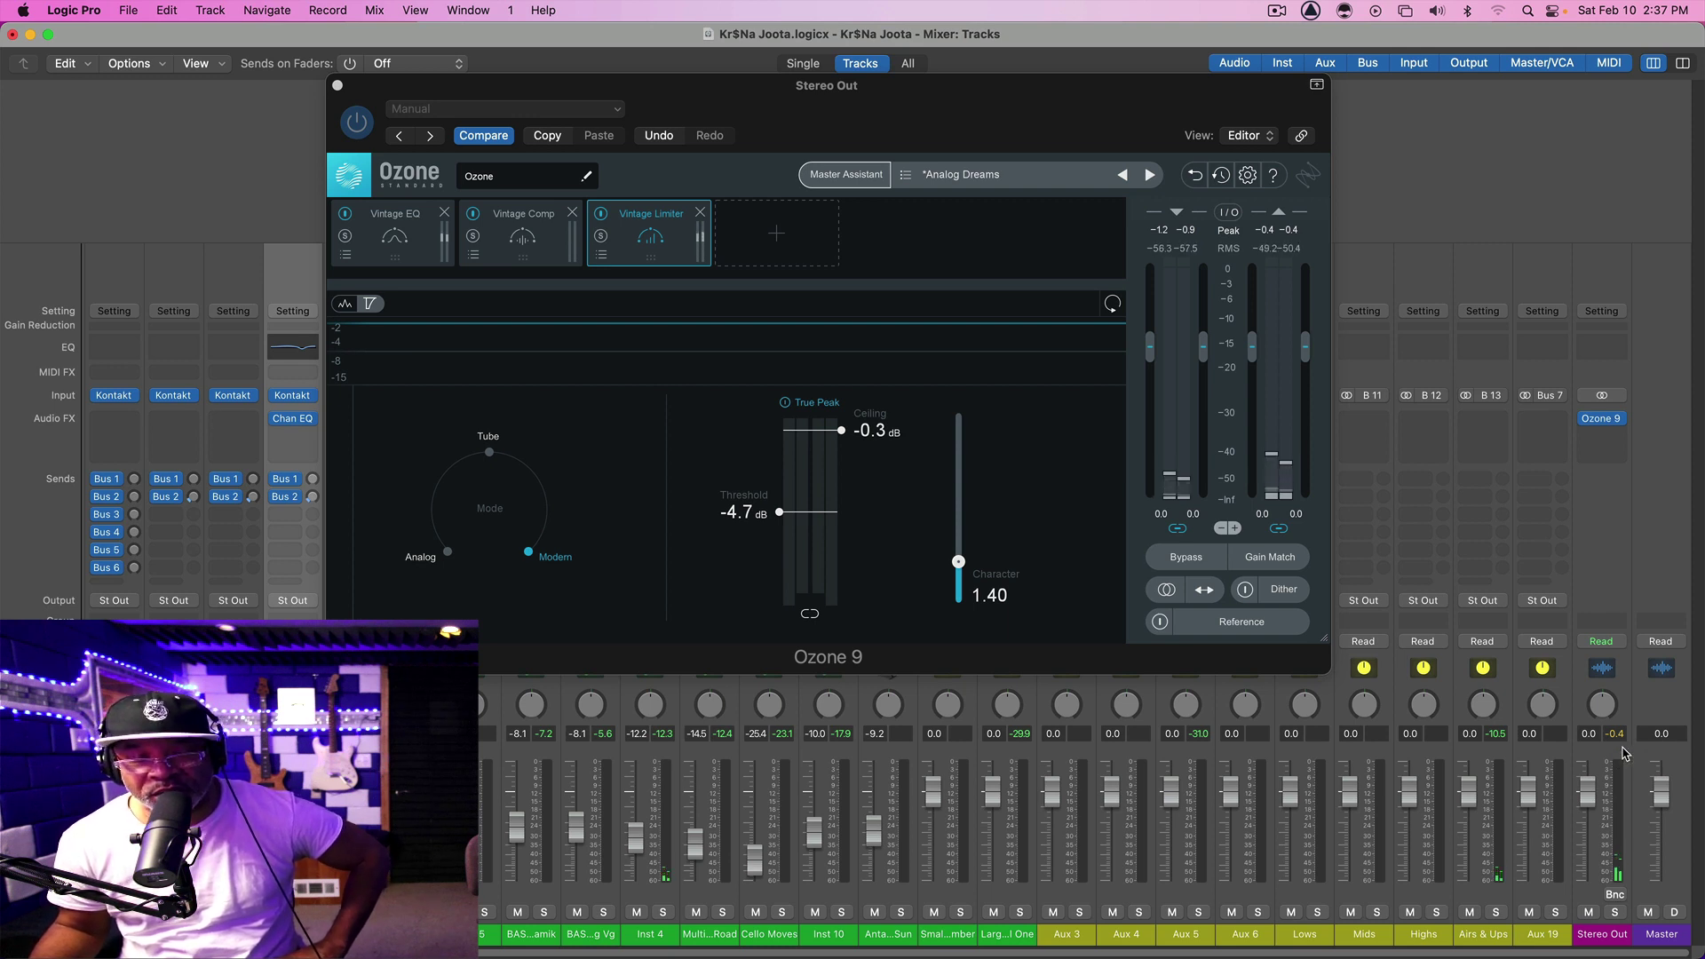
pyautogui.click(1622, 753)
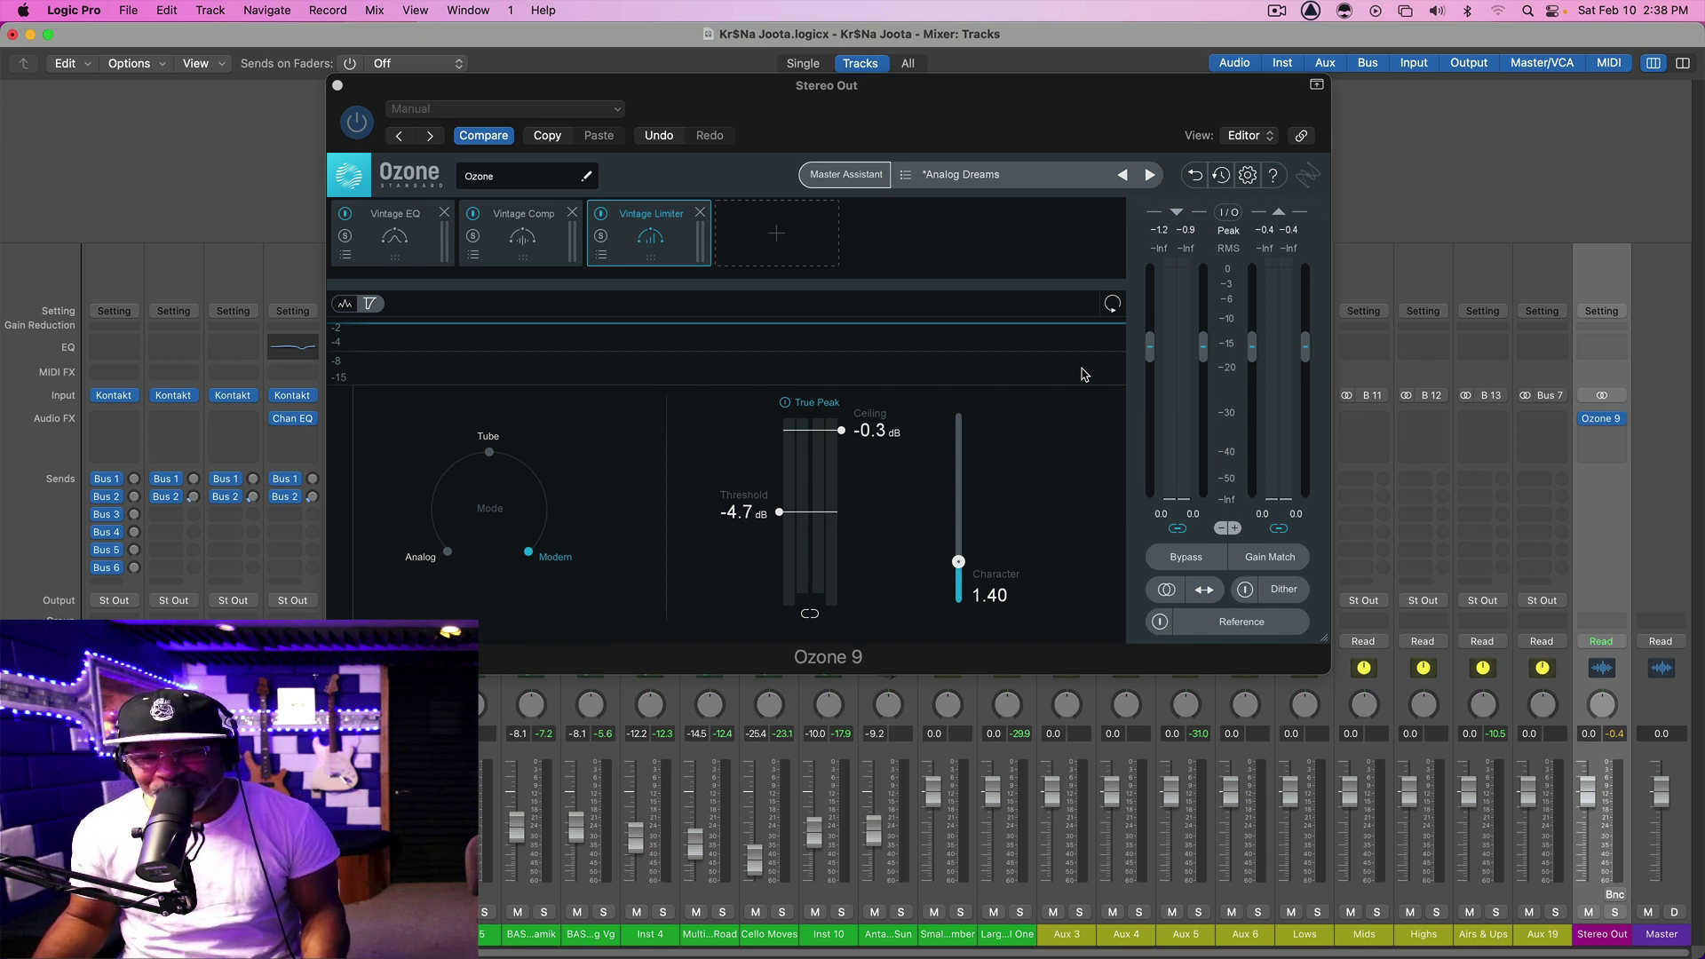
# - Play the beat, power Ozone 9 back on, review Vintage EQ, then close the Ozone window
pyautogui.press('space')
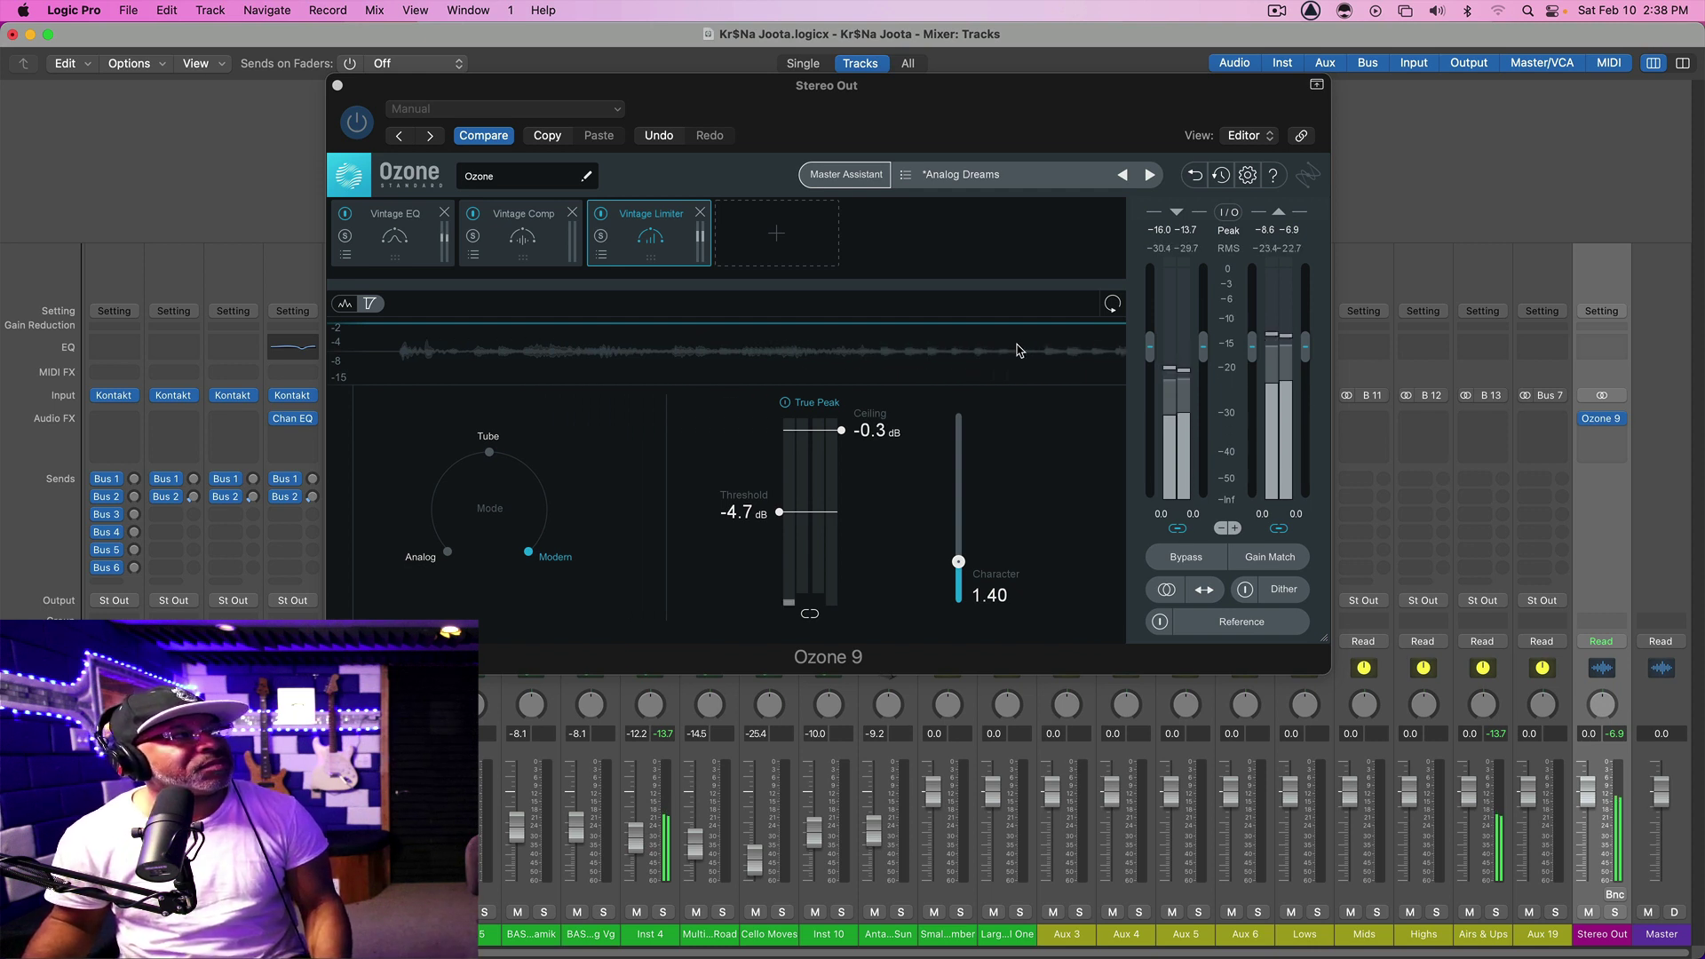
pyautogui.click(356, 131)
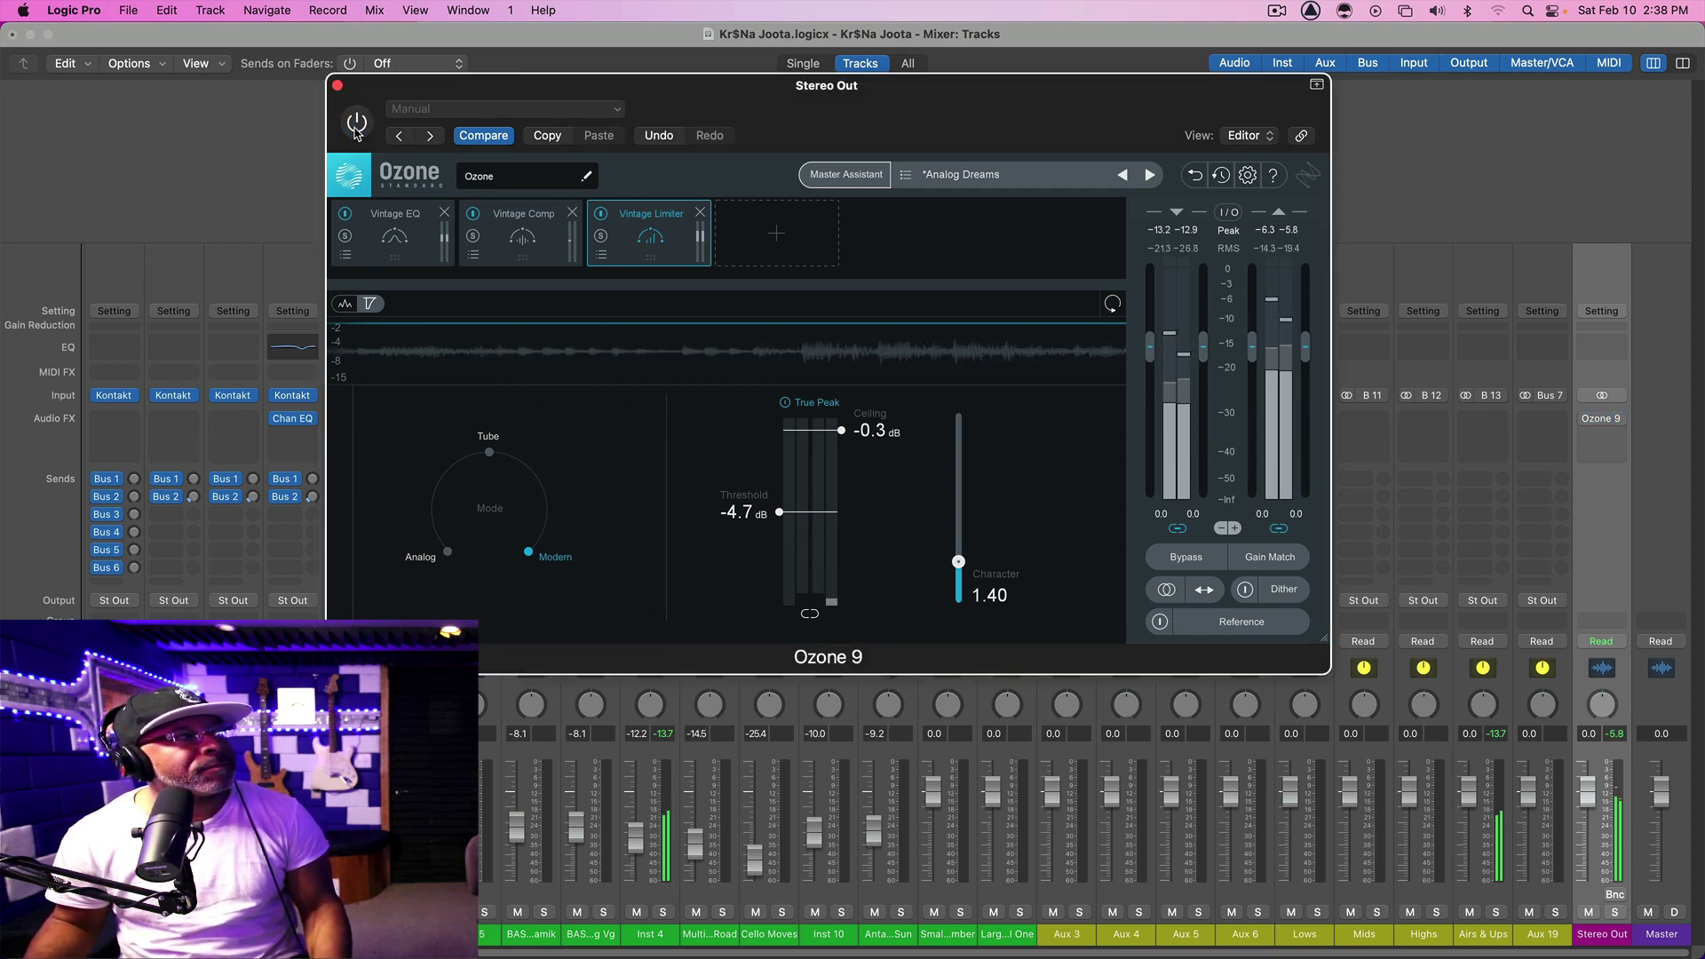
pyautogui.click(355, 128)
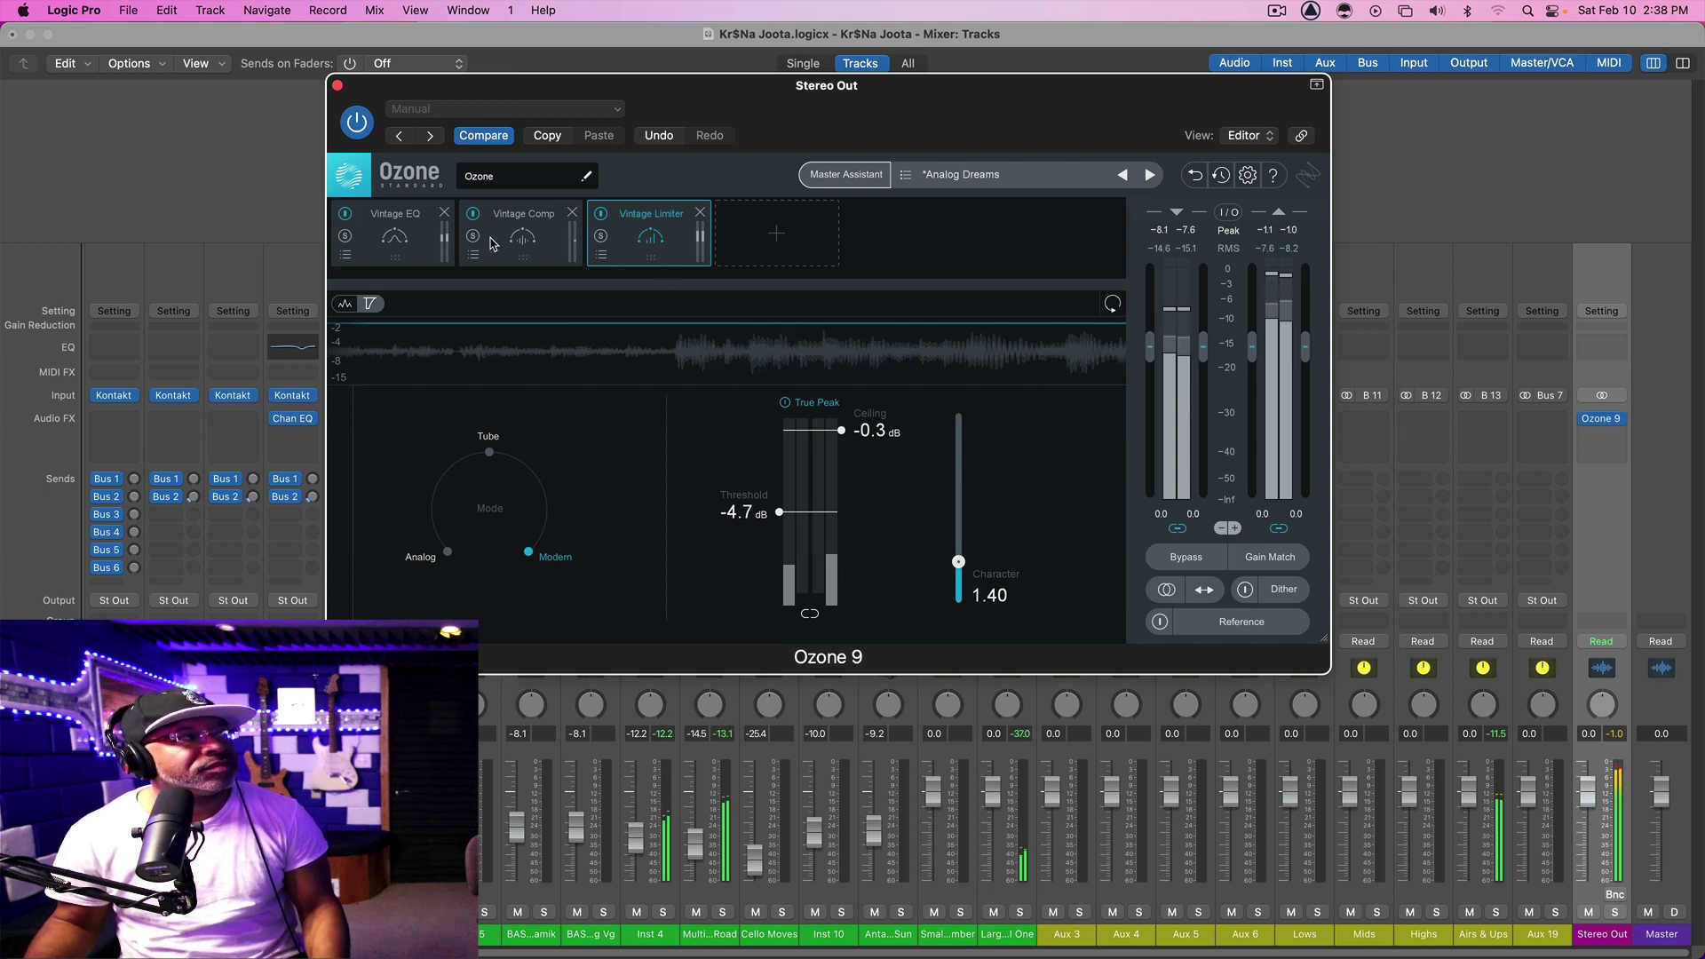
pyautogui.click(408, 237)
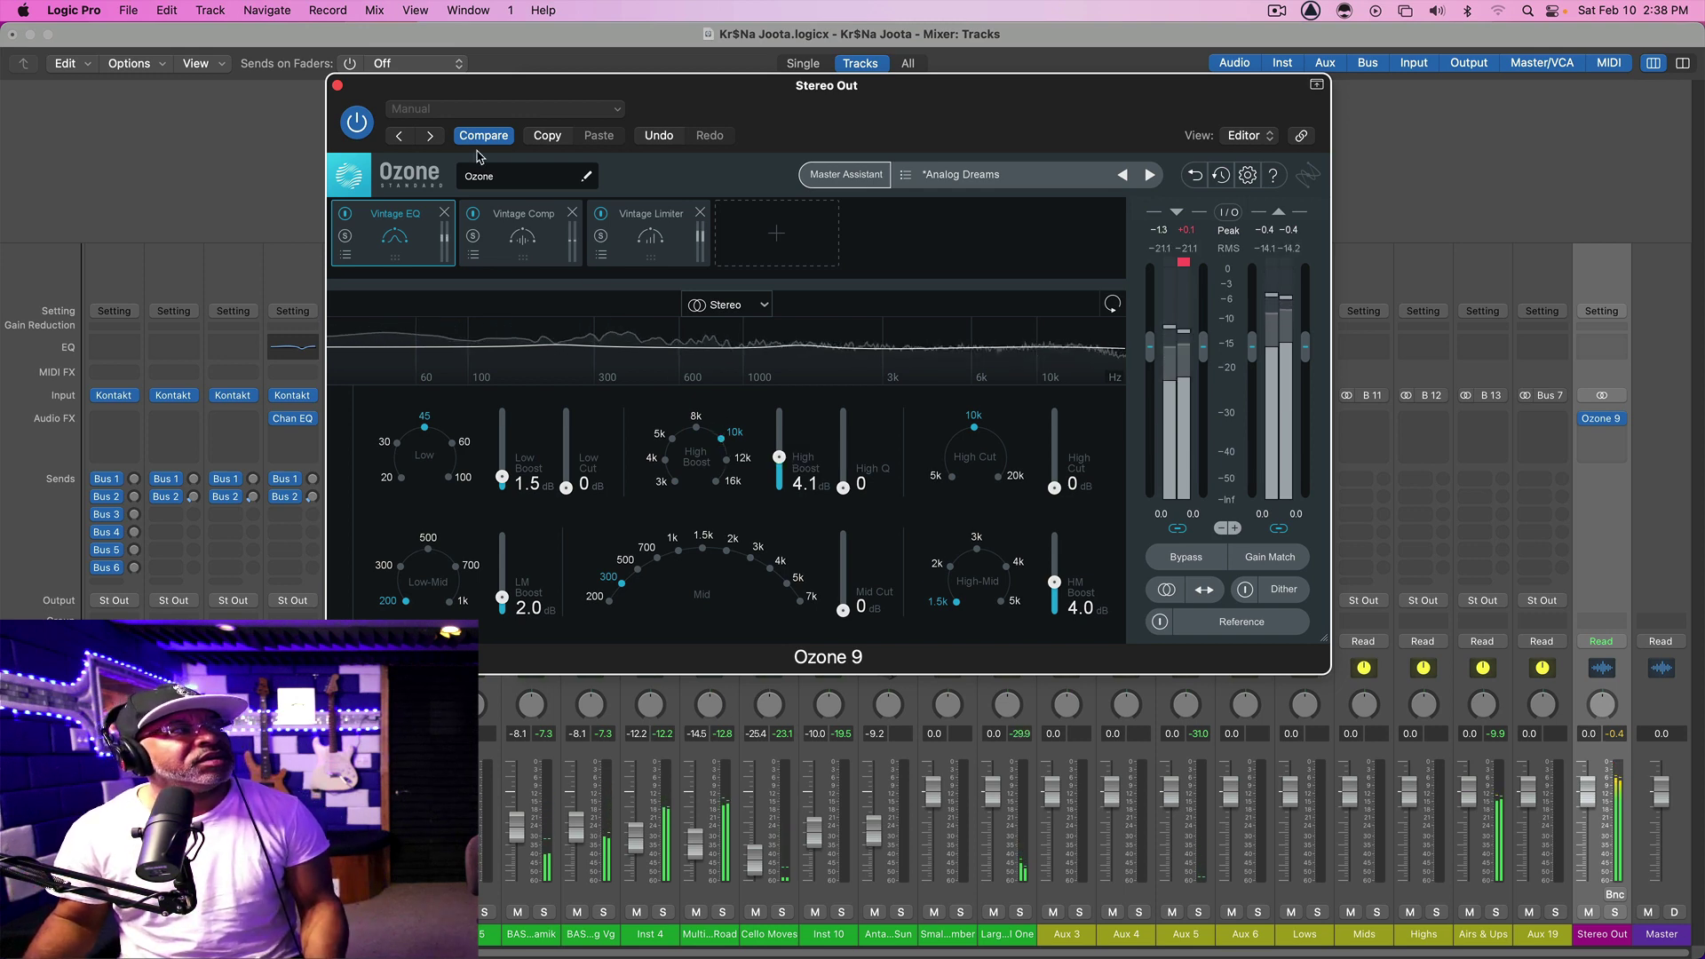
pyautogui.click(337, 85)
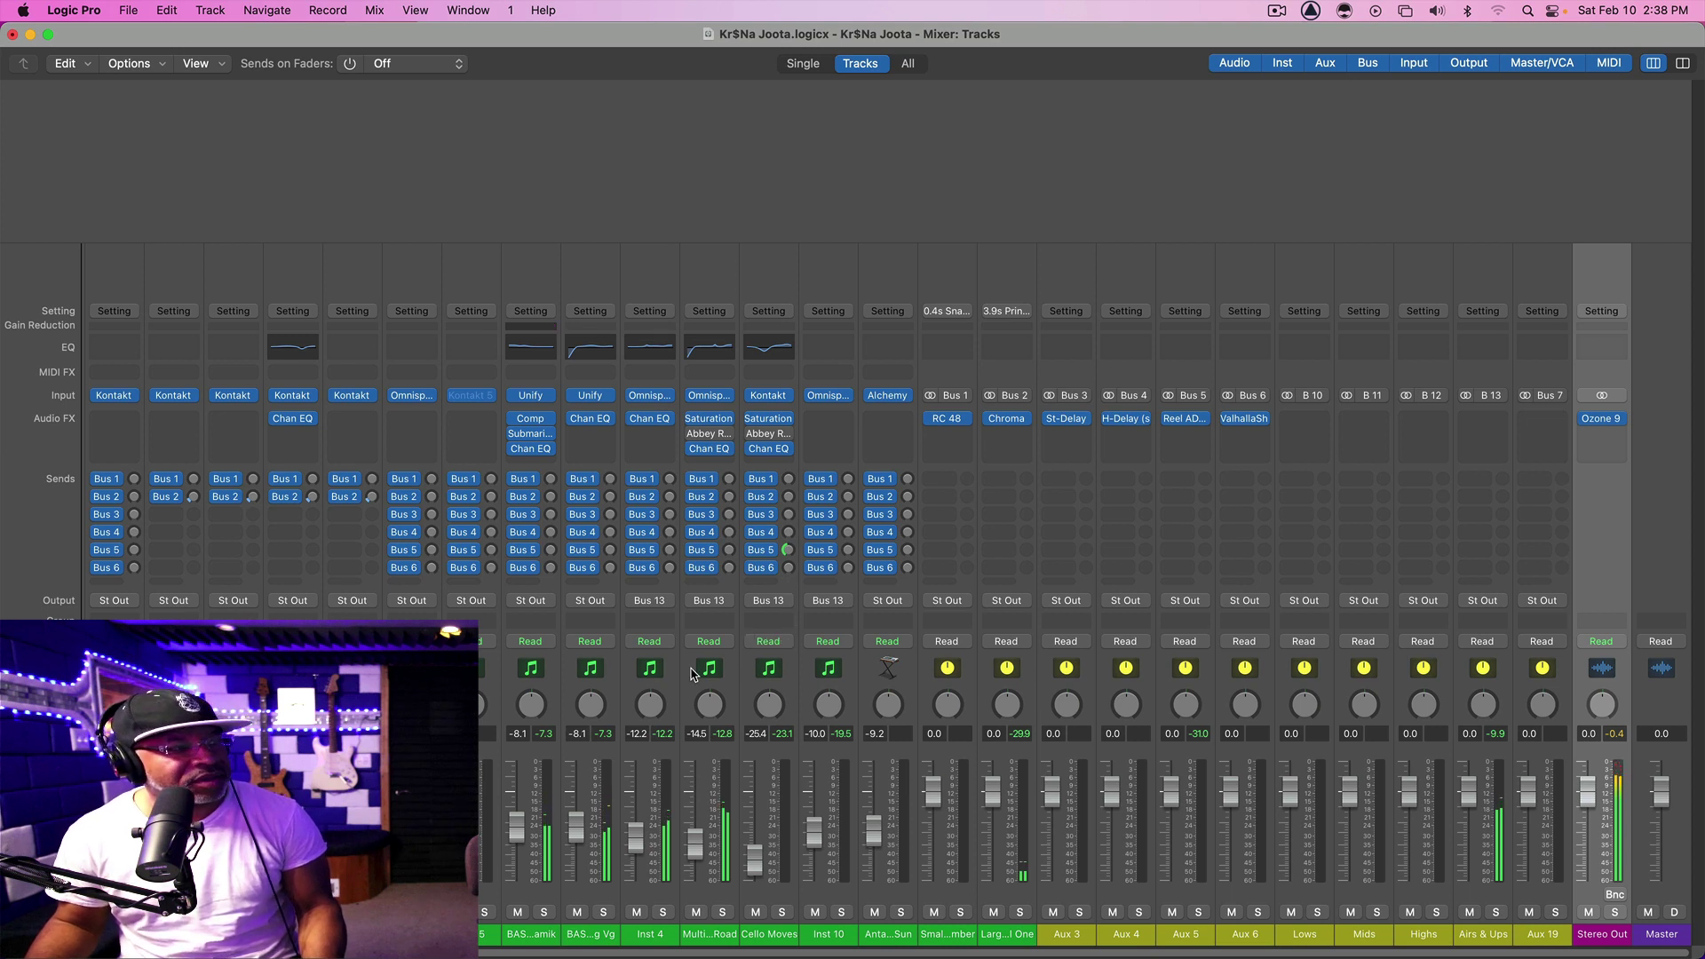
pyautogui.click(583, 762)
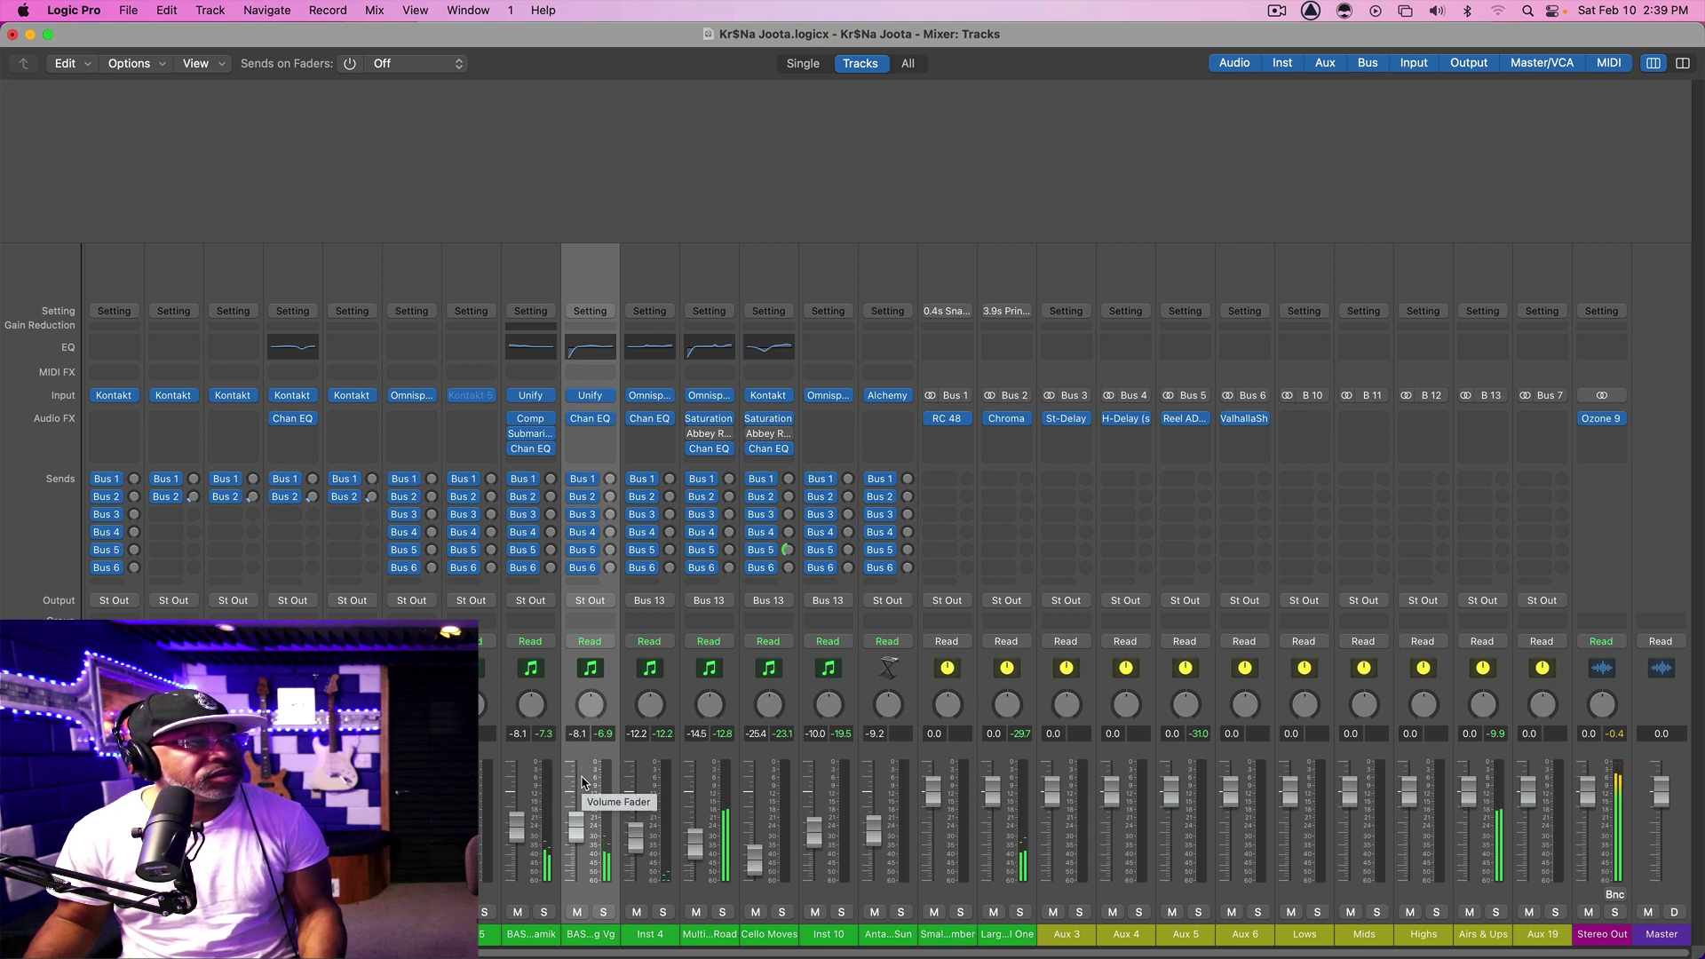
pyautogui.click(596, 354)
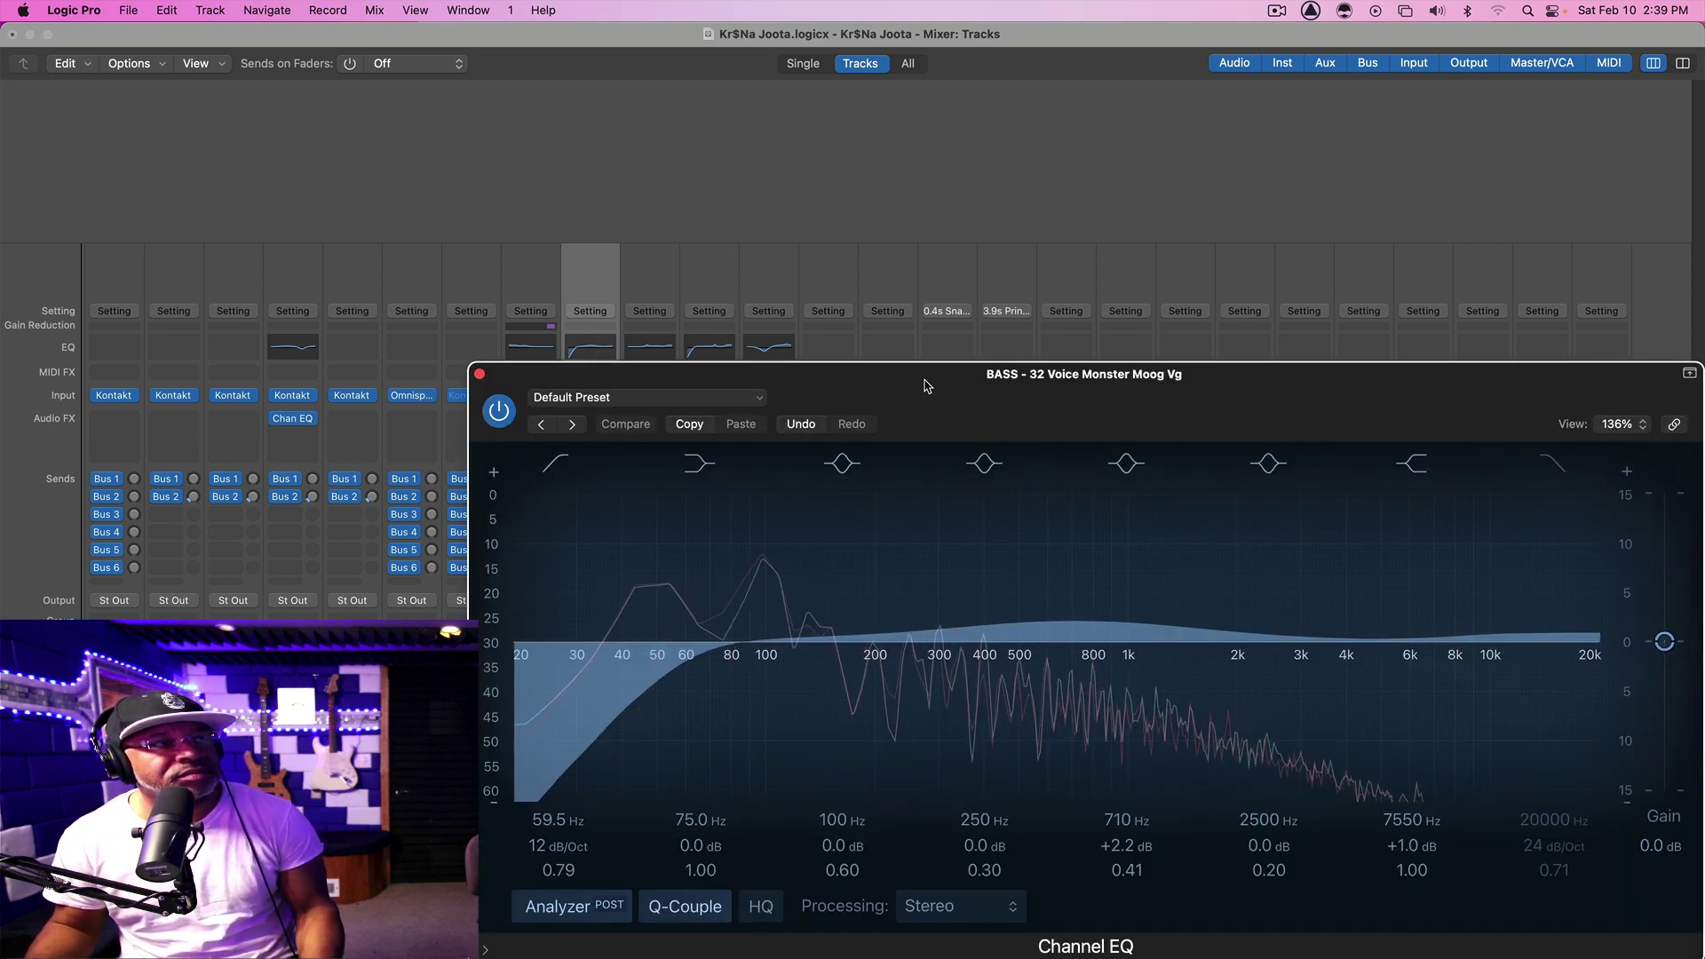
pyautogui.moveTo(925, 384); pyautogui.dragTo(878, 298)
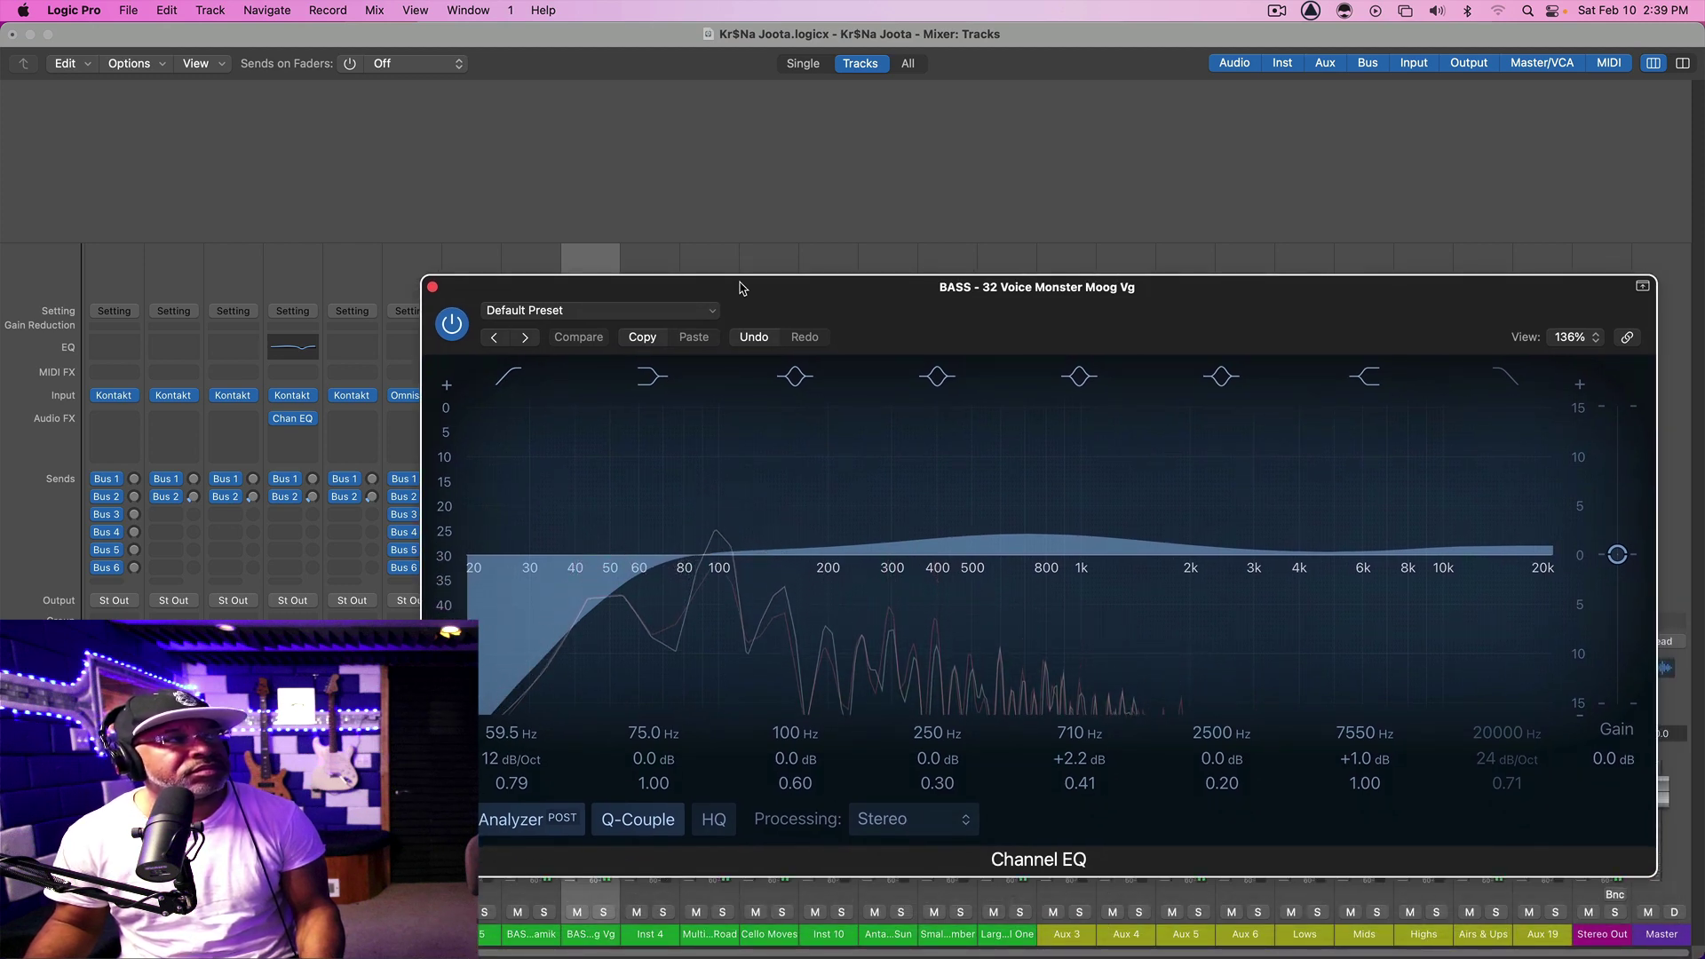
pyautogui.click(432, 286)
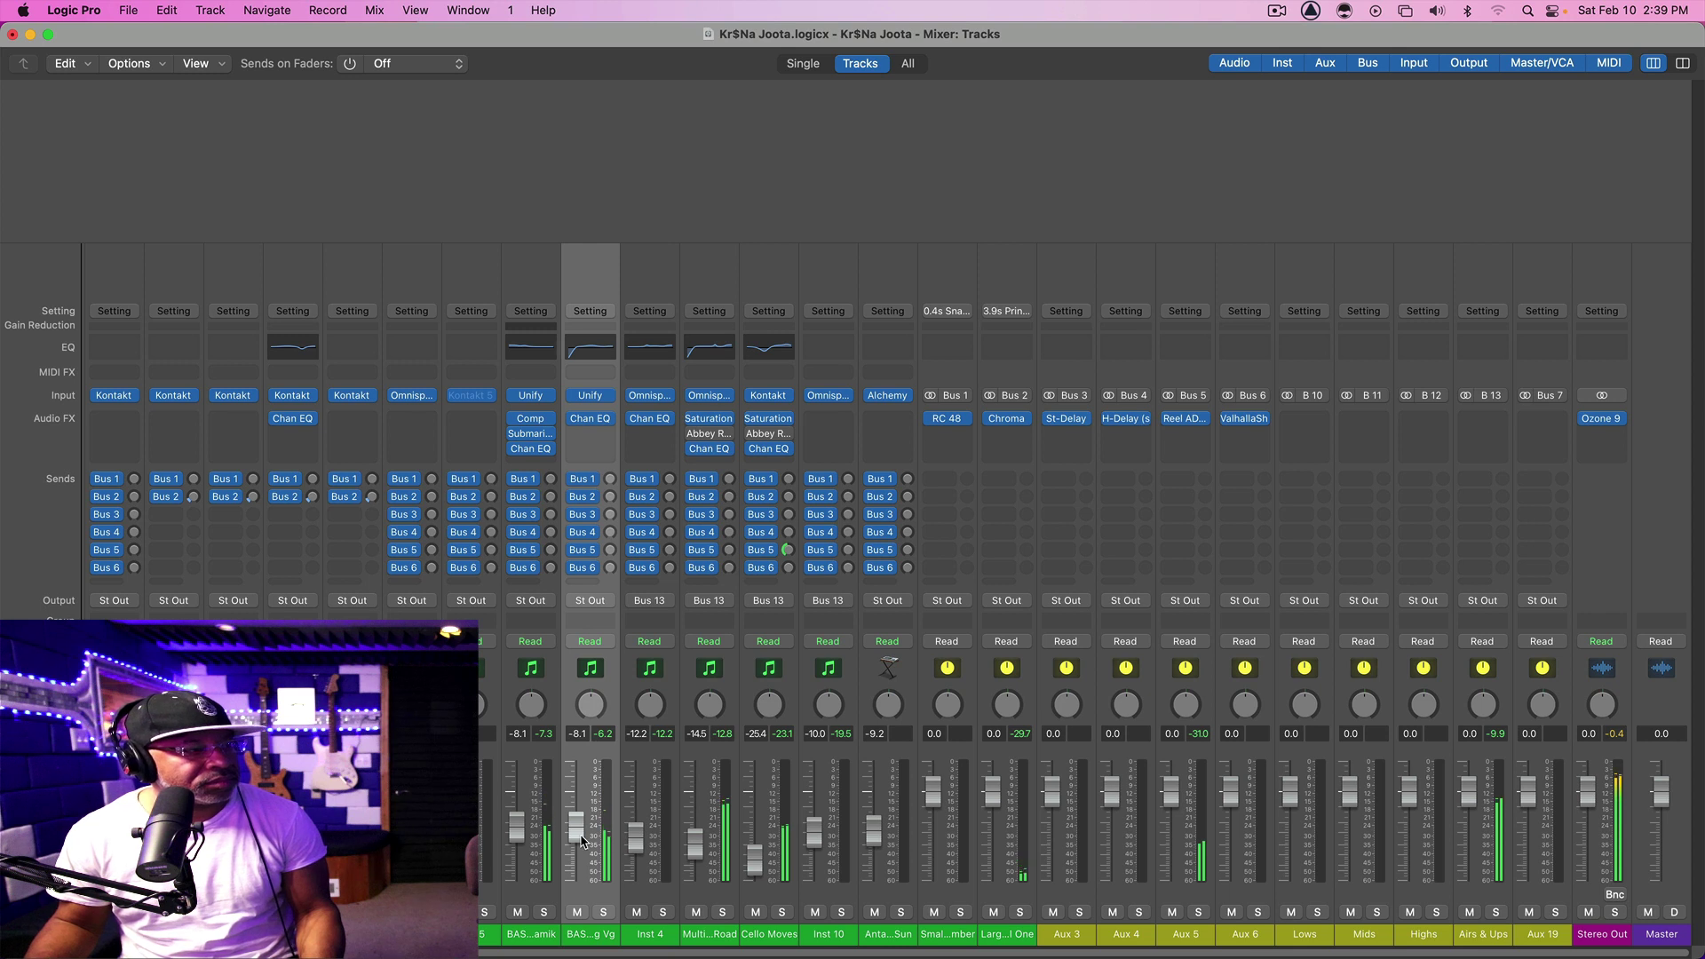